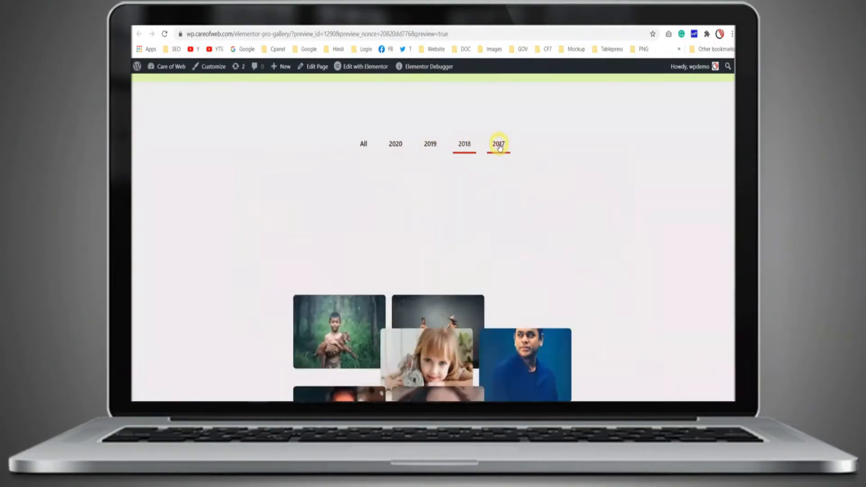
Filter the finished gallery preview to show the 2017 images.
left_click(499, 144)
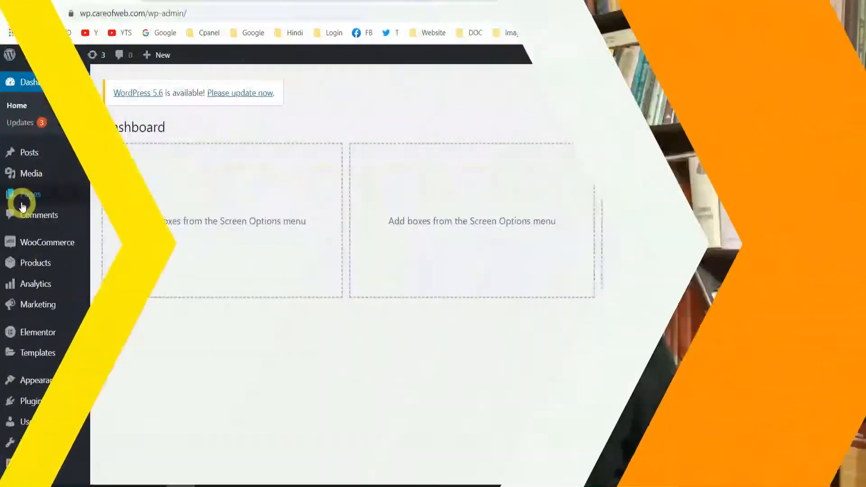
Create a new WordPress page titled "Gallery" in a separate browser tab and publish it.
mouse_move(27, 194)
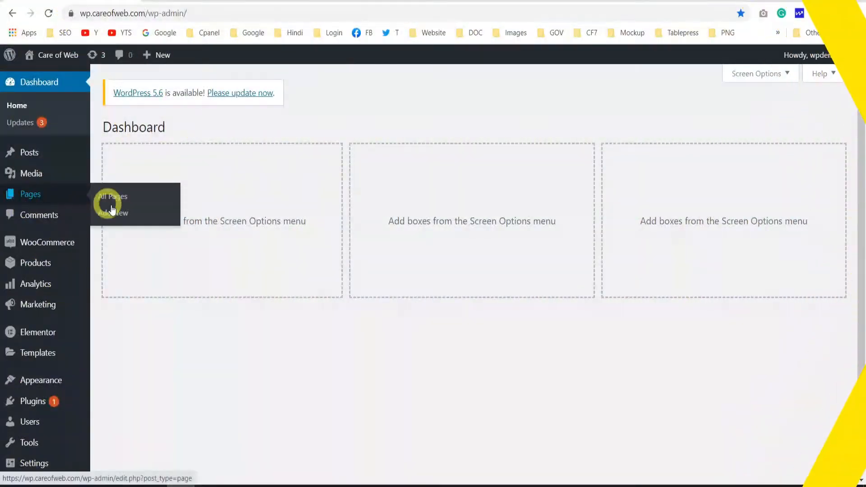
right_click(113, 215)
left_click(142, 221)
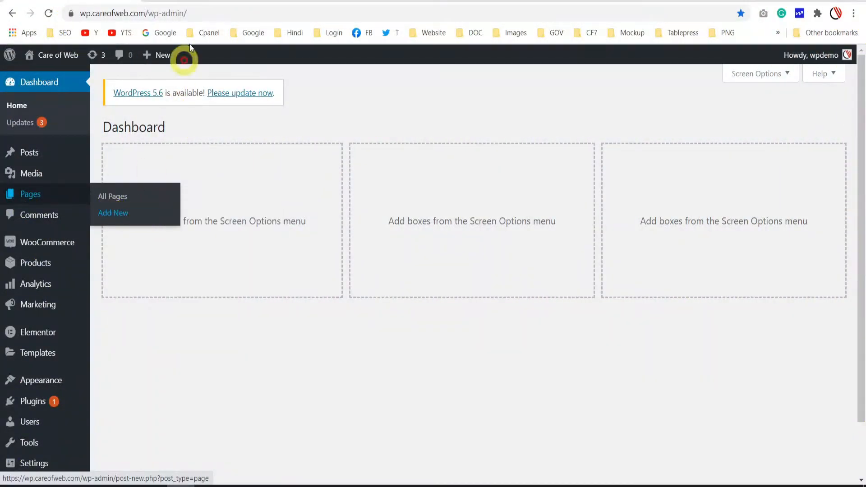
left_click(212, 3)
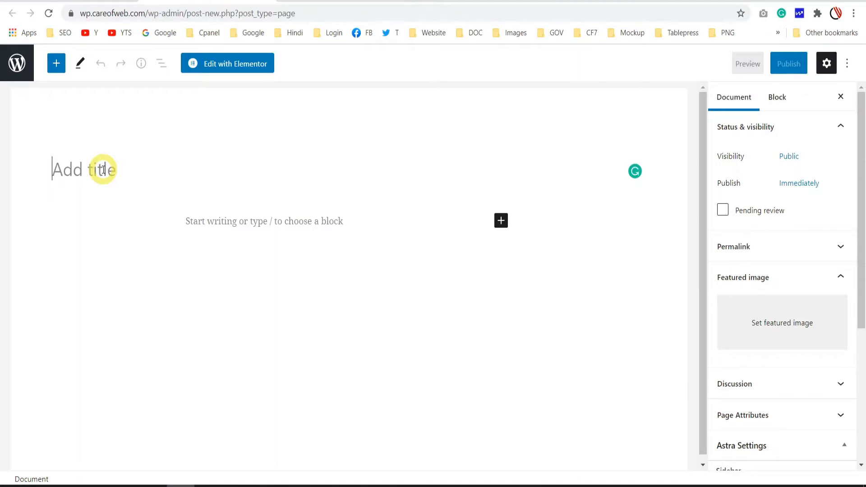
type("Gallery")
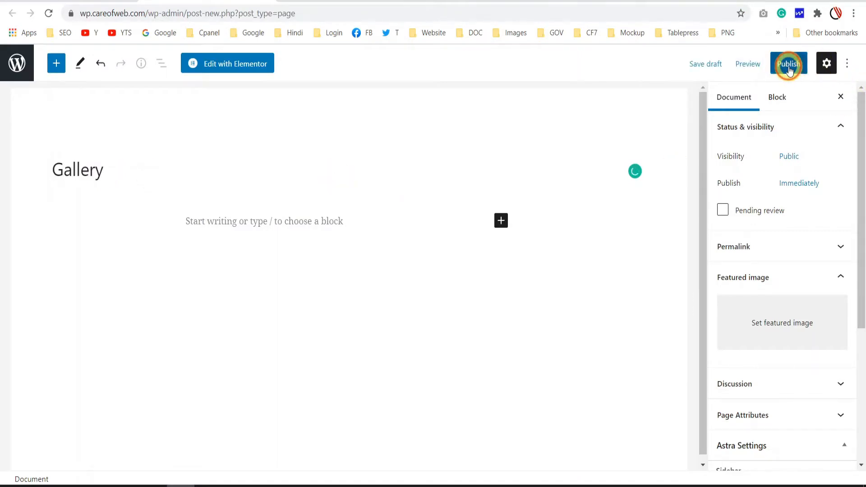
left_click(788, 65)
left_click(753, 61)
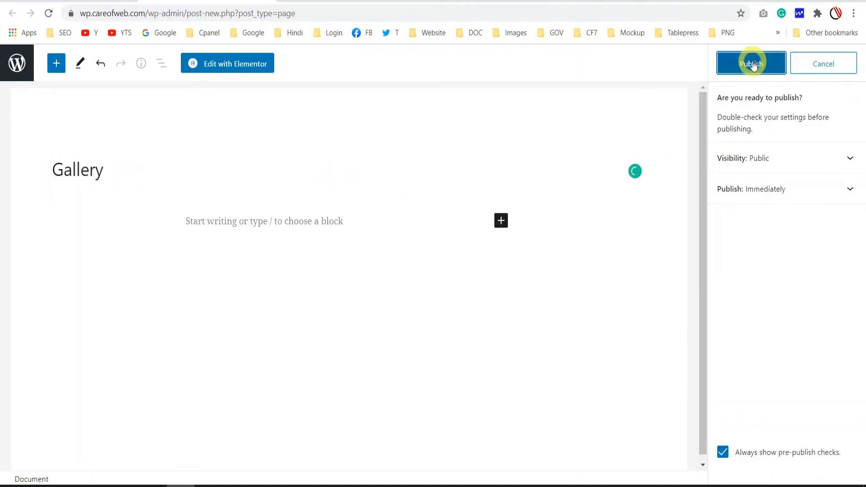
Open the page in Elementor and paste in the "Elementor Gallery" banner section copied from the existing gallery page.
left_click(239, 64)
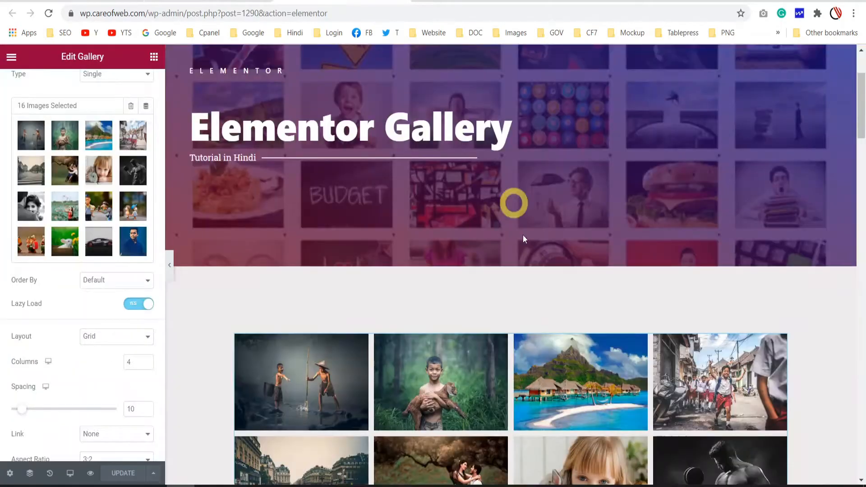
scroll(544, 179, "up", 3)
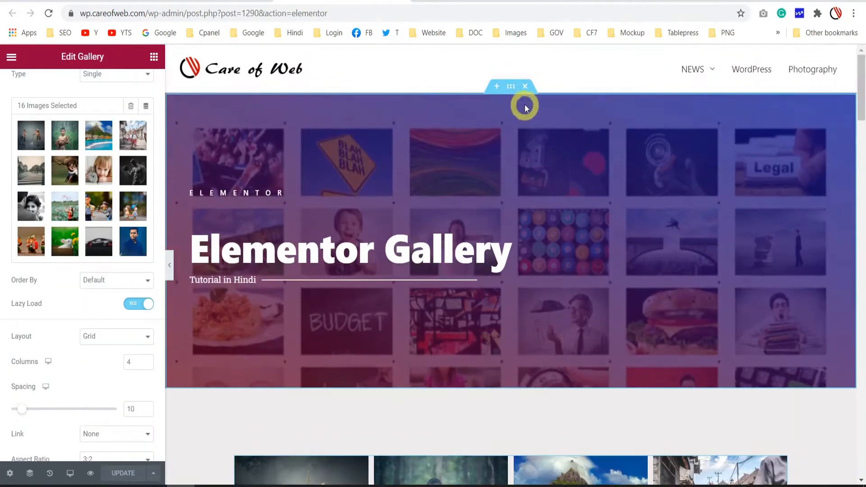
right_click(514, 89)
left_click(536, 139)
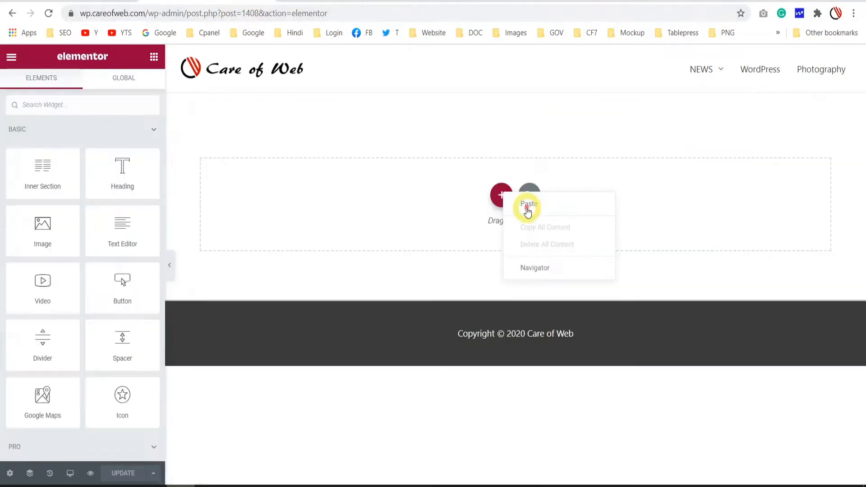
left_click(528, 224)
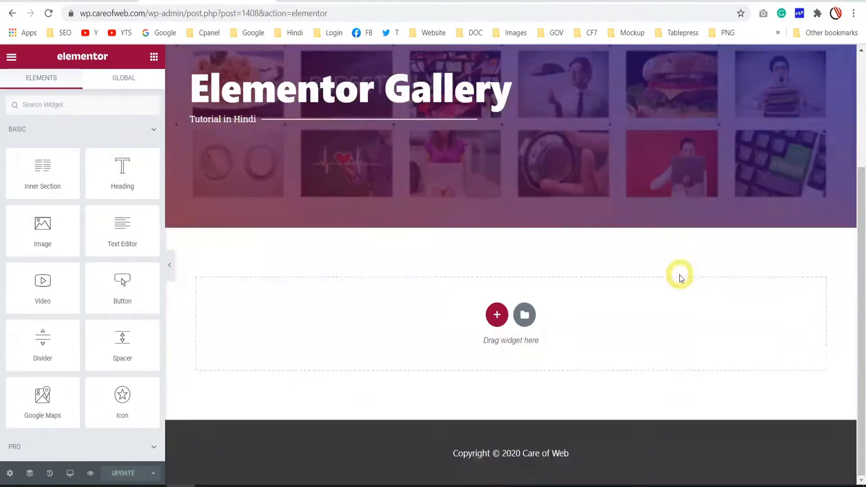
Add a single-column section below the banner with a light grey background, 100 px top and bottom padding, and a narrower boxed content width.
left_click(495, 317)
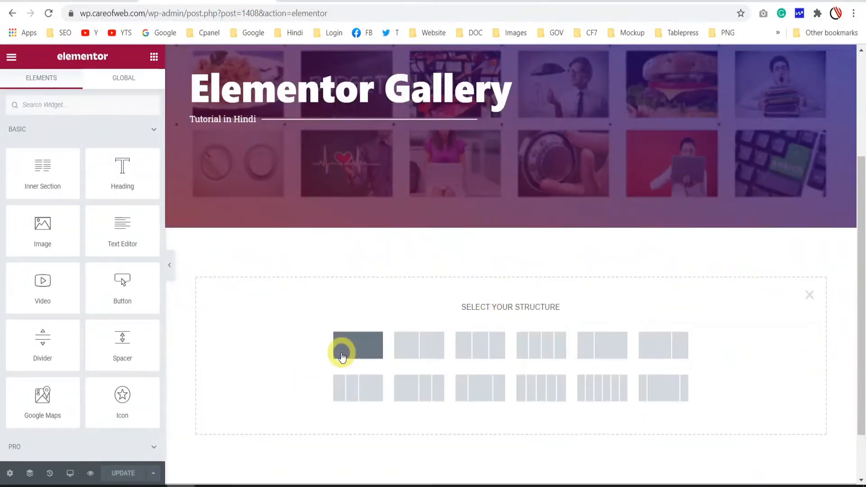
left_click(340, 352)
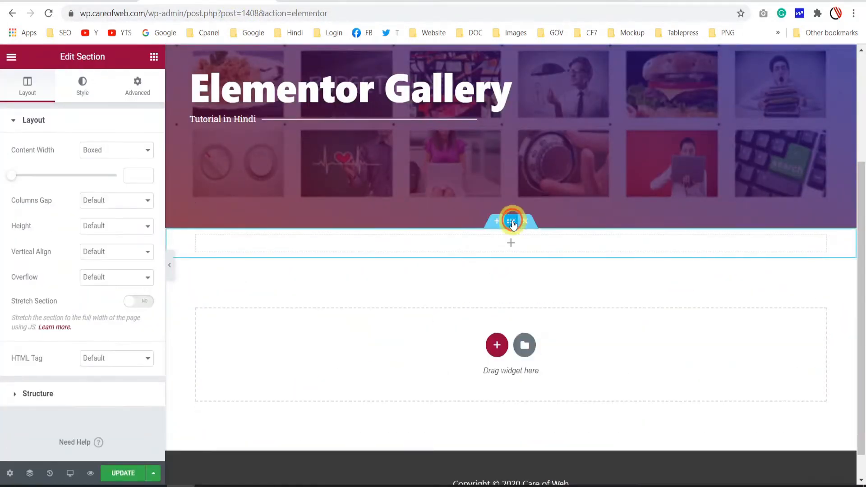
left_click(82, 84)
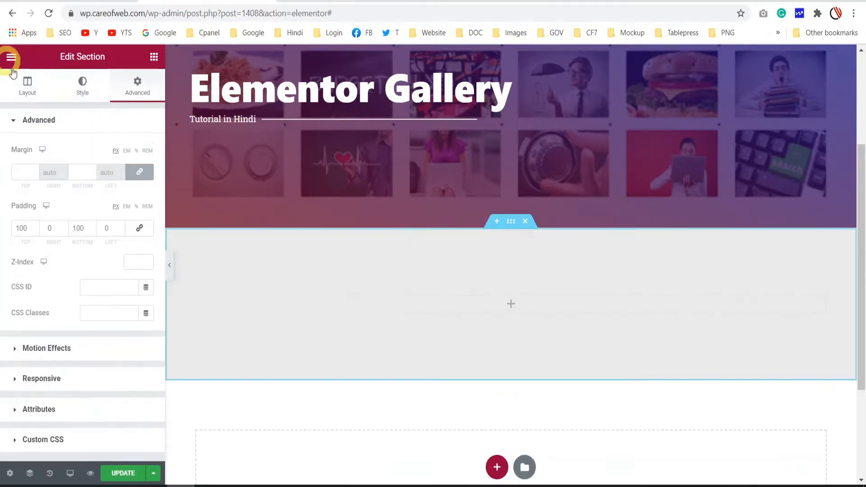
left_click(27, 87)
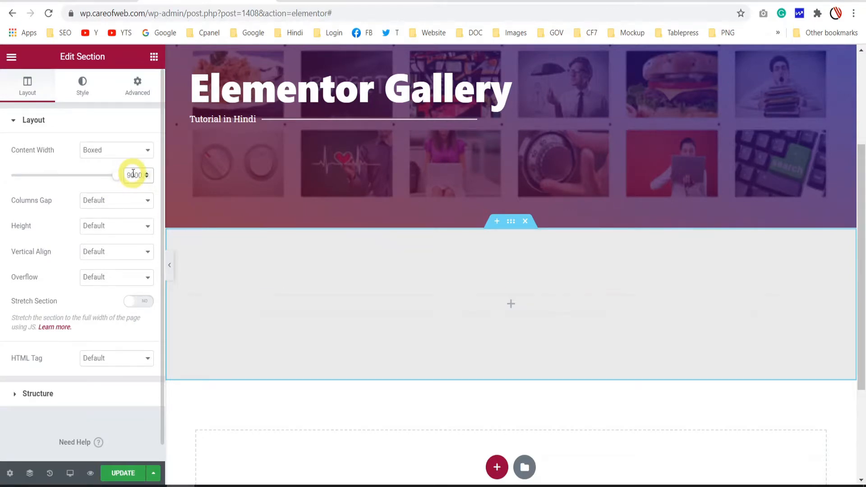
Place a Gallery widget in the empty grey section and keep its type as Single.
left_click(511, 303)
scroll(104, 251, "down", 8)
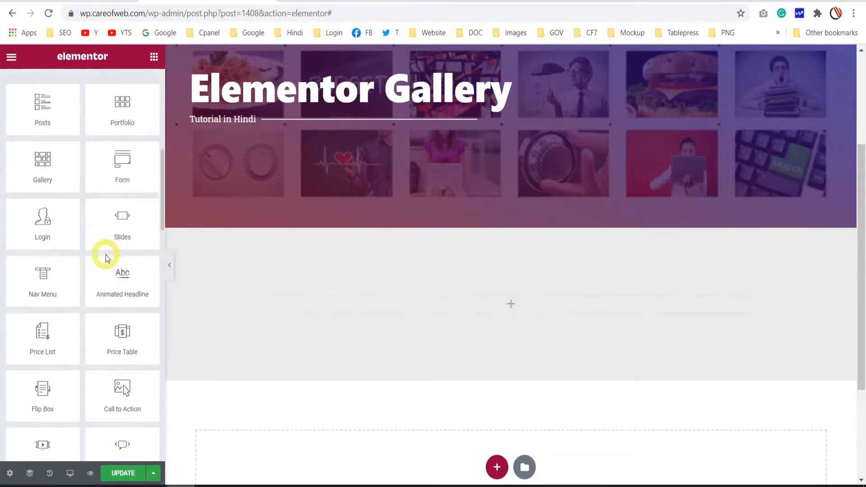
left_click_drag(40, 166, 415, 295)
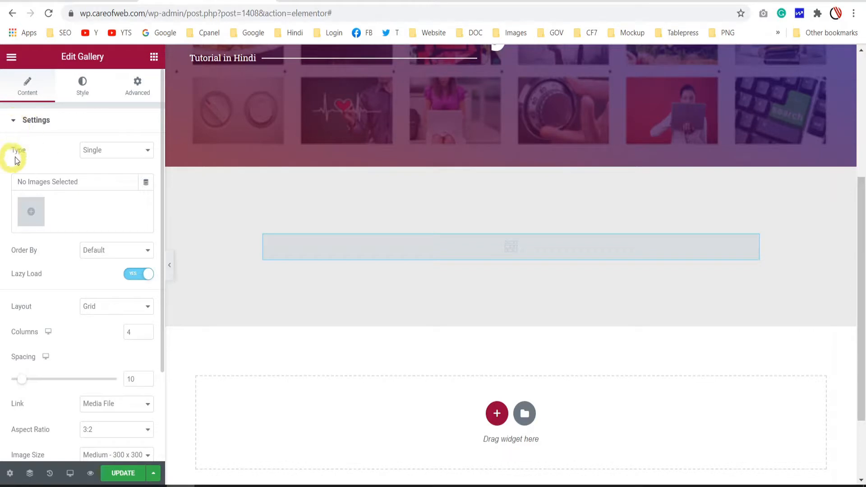
left_click(111, 154)
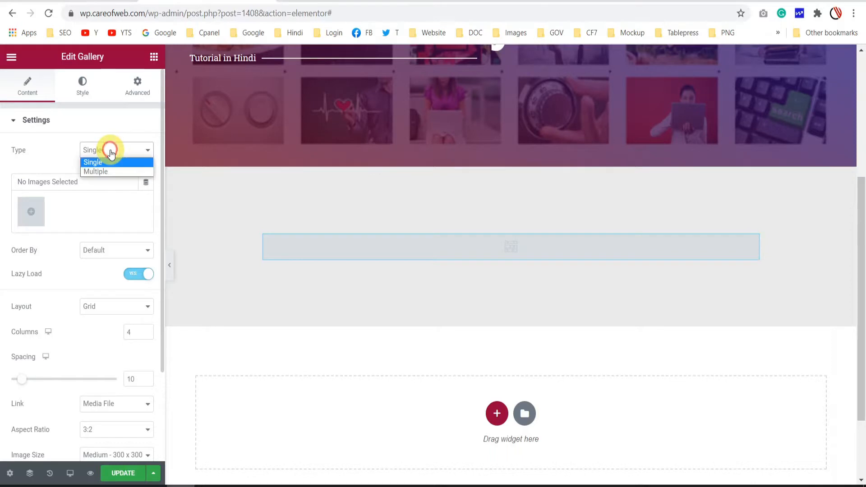
left_click(52, 152)
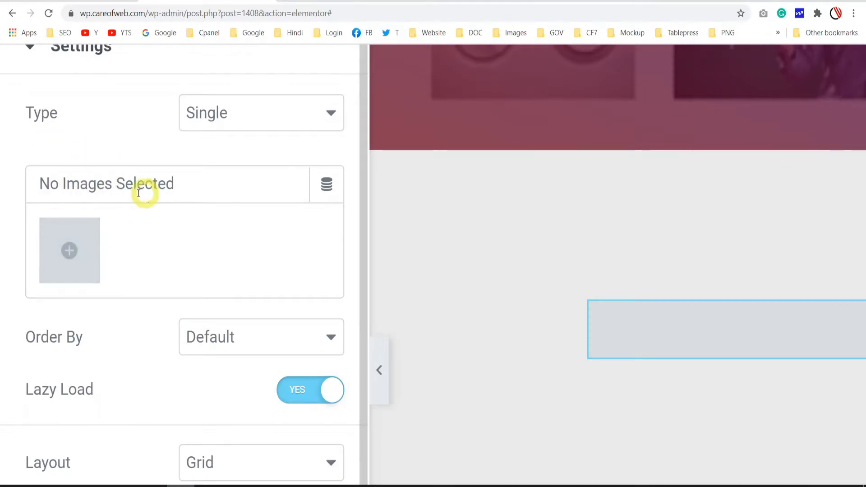
Select all 18 images in the first three rows of the media library for the Gallery widget.
left_click(70, 251)
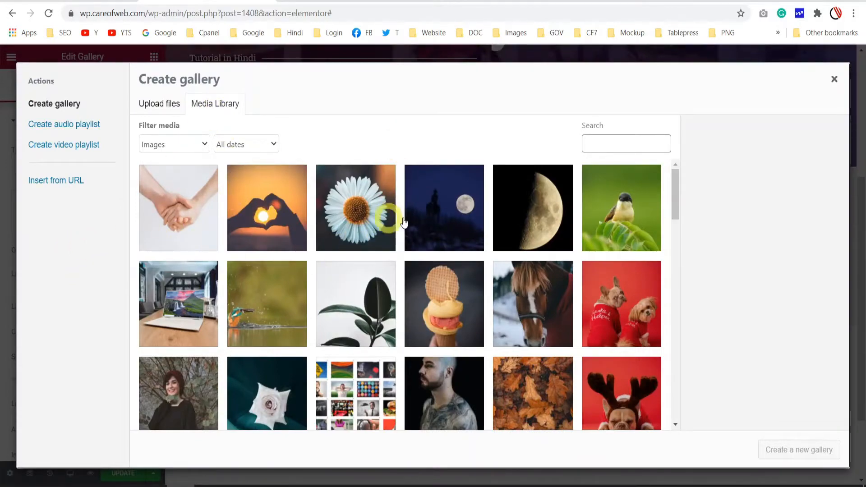
scroll(482, 248, "down", 4)
scroll(484, 251, "up", 4)
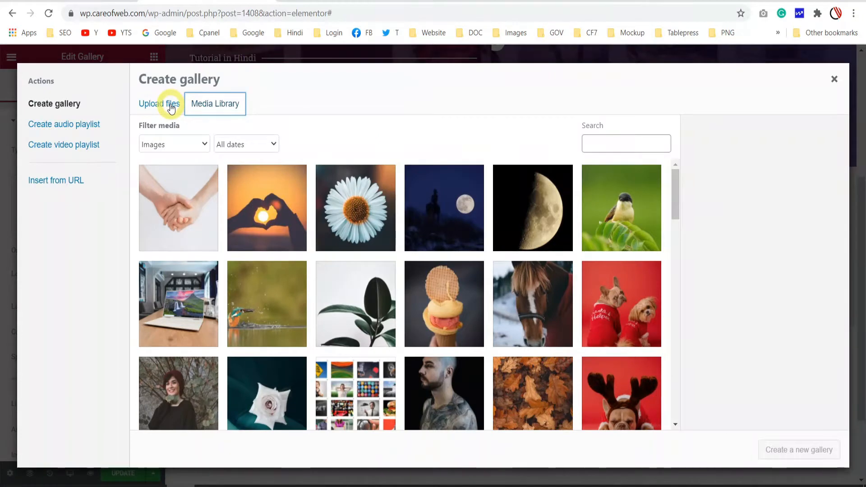
left_click(176, 206)
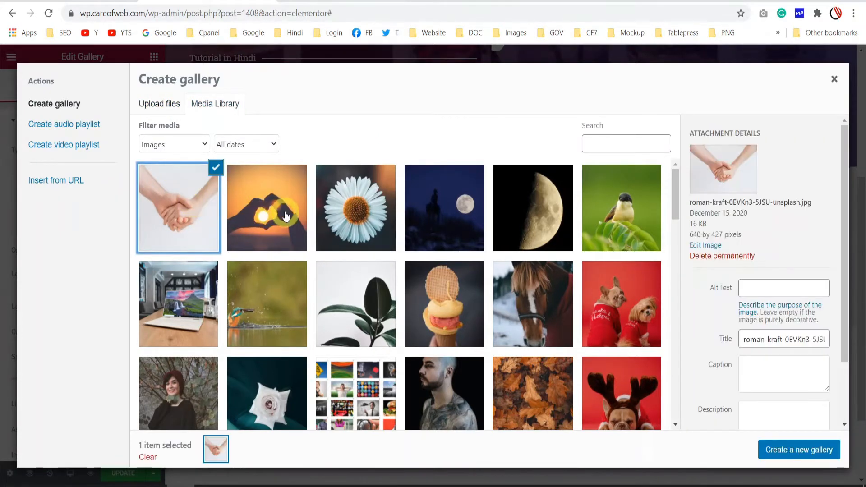
left_click(279, 212)
left_click(365, 213)
left_click(444, 206)
left_click(525, 203)
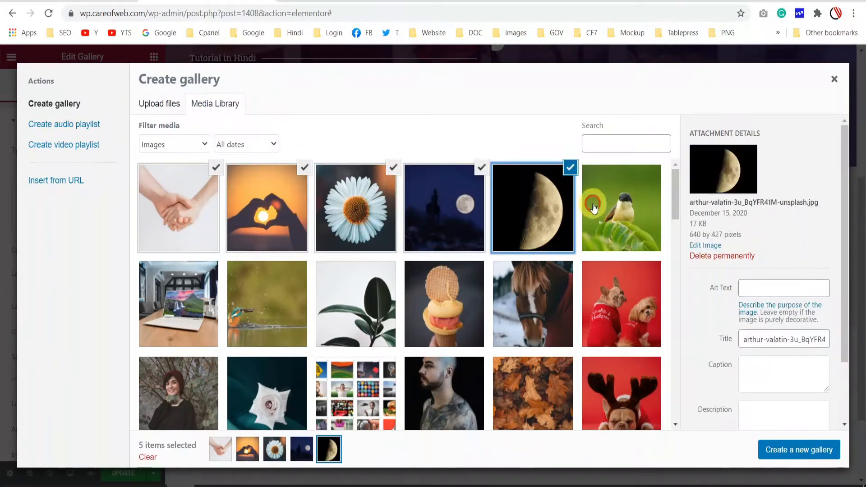
left_click(605, 207)
left_click(615, 311)
left_click(551, 304)
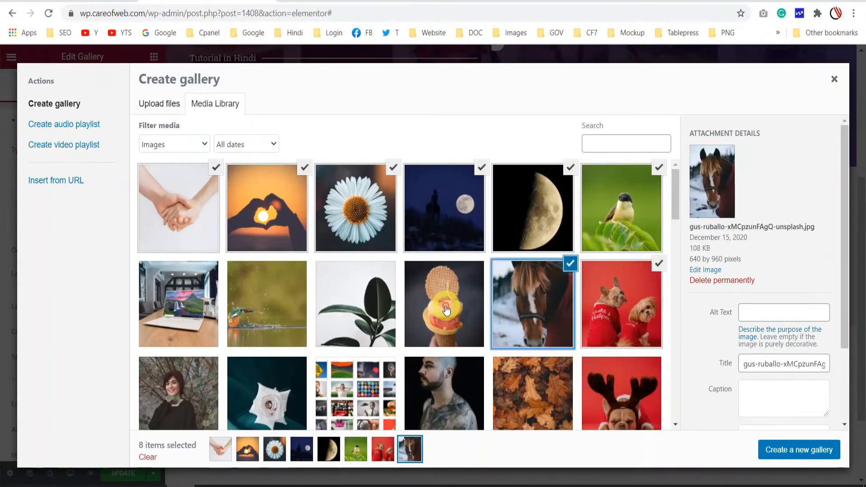
left_click(446, 306)
left_click(336, 307)
left_click(271, 300)
left_click(189, 294)
scroll(189, 293, "down", 2)
left_click(190, 293)
scroll(247, 245, "up", 1)
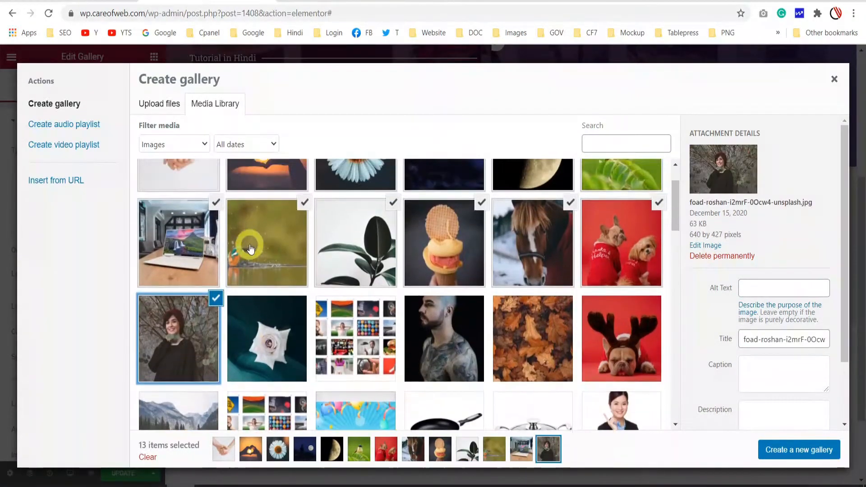
left_click(255, 321)
left_click(322, 318)
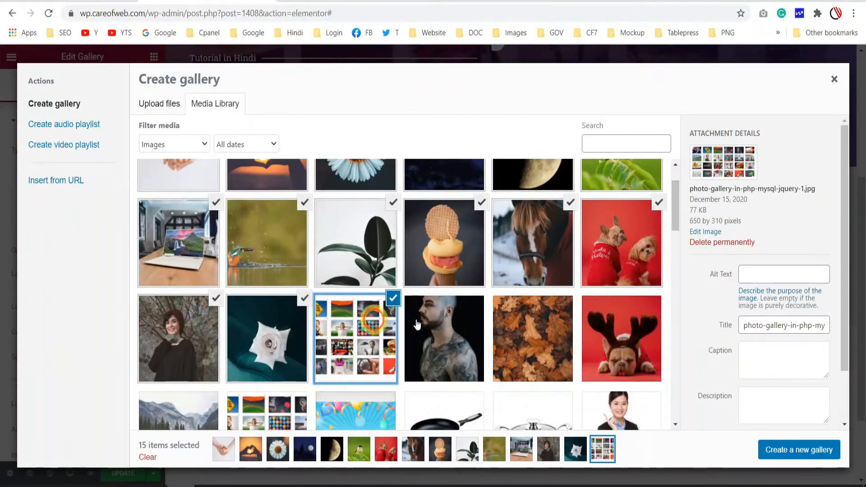
left_click(479, 323)
left_click(521, 320)
left_click(619, 325)
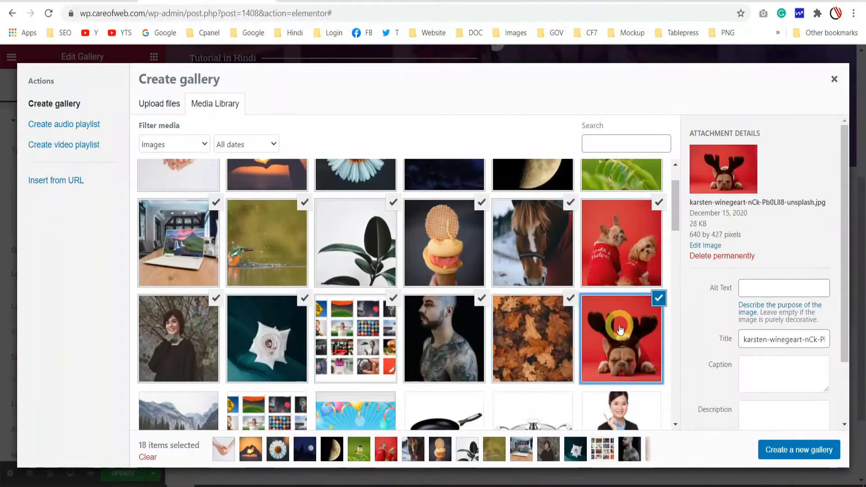
scroll(431, 252, "up", 2)
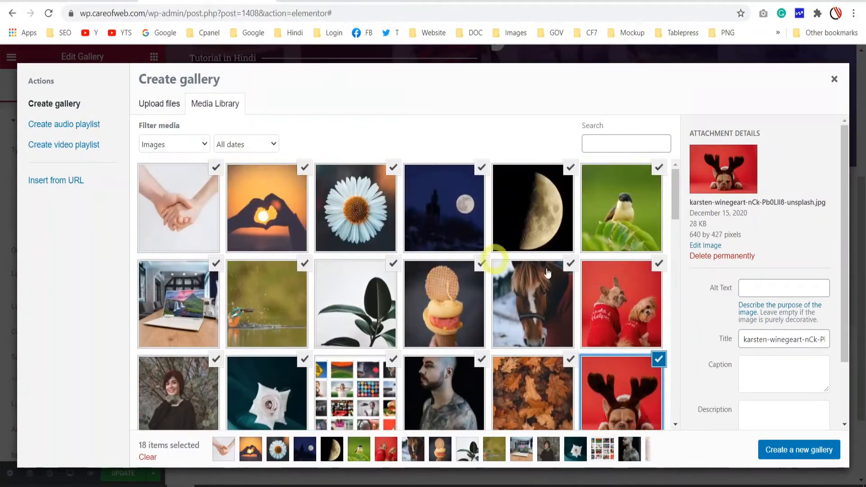
Create a new gallery from the selected images and caption each by its subject, from Bonding, Love and Flower through Maple and Dog.
left_click(797, 454)
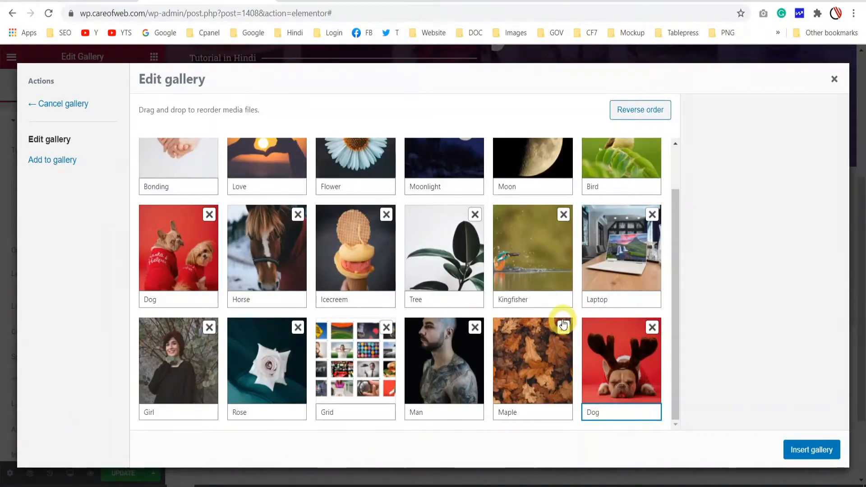
scroll(629, 238, "up", 2)
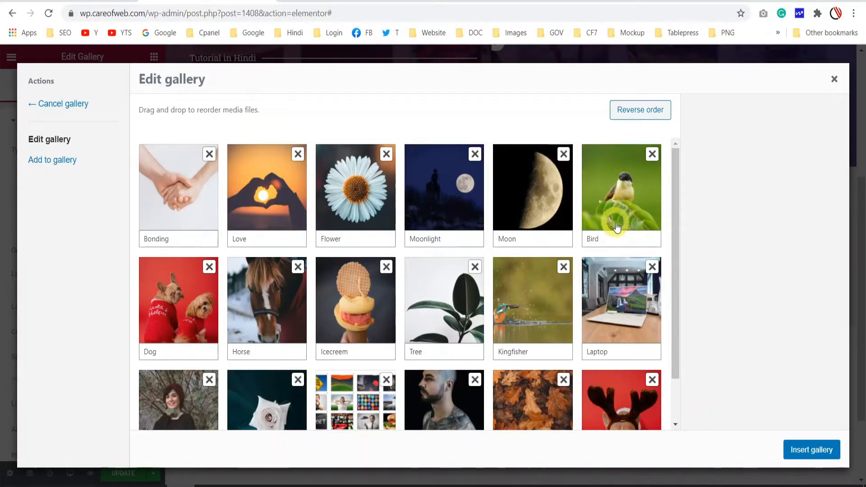
scroll(420, 301, "down", 2)
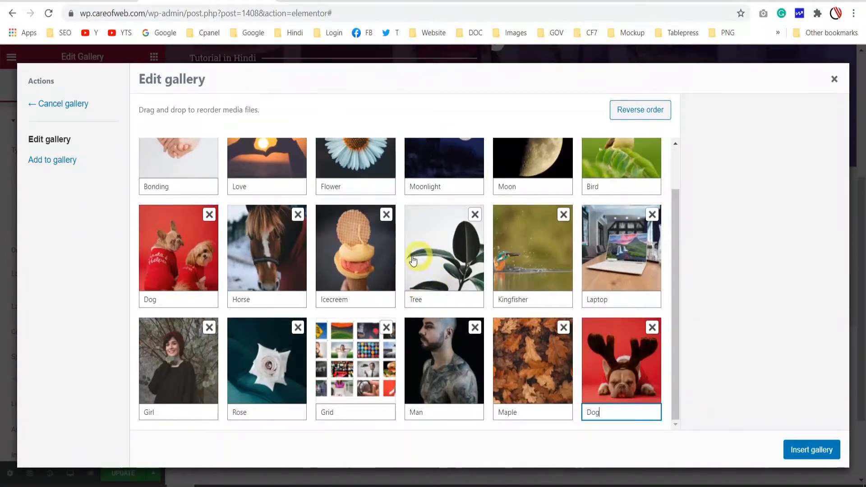
Remove the image captioned "Grid" from the gallery.
left_click(386, 328)
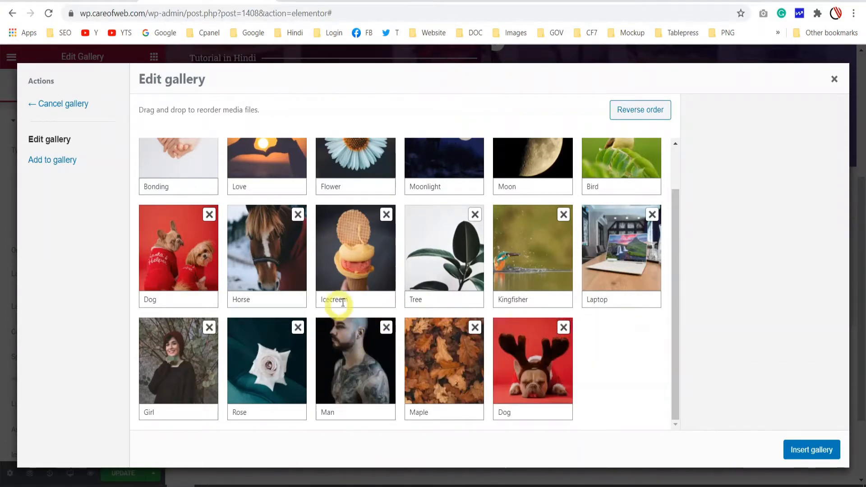
scroll(626, 342, "up", 2)
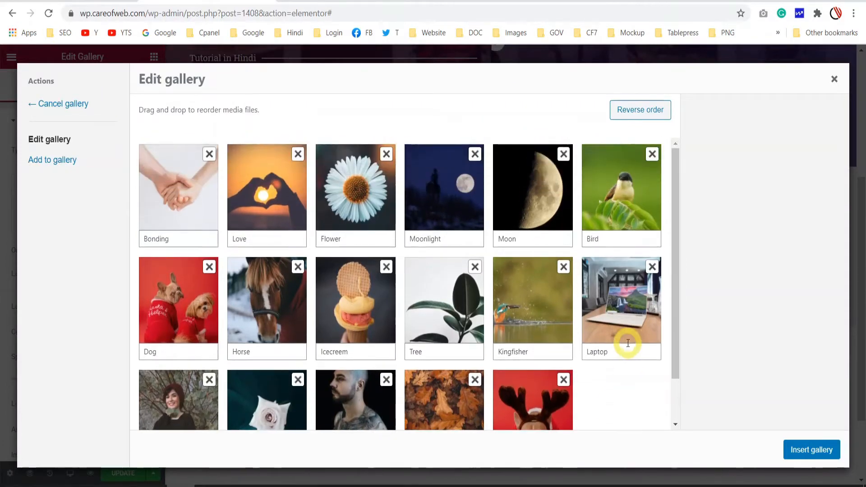
scroll(619, 353, "down", 2)
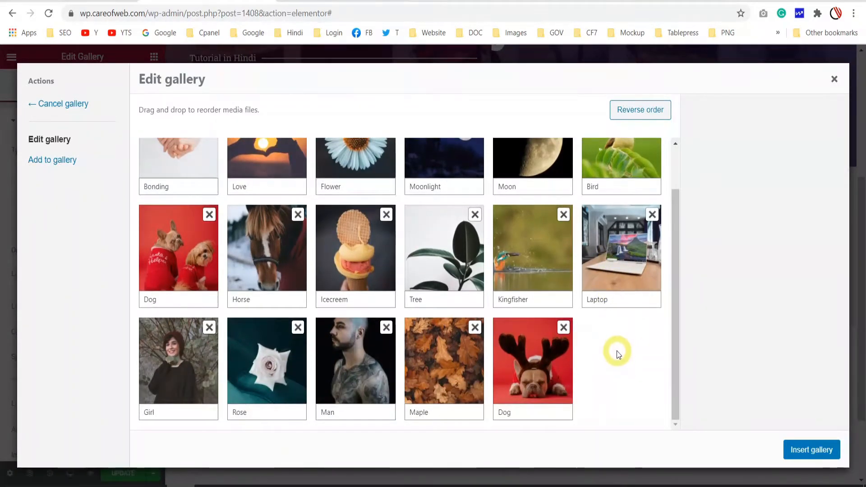
Add the AR-Rahman-1200.jpg image from the media library to the gallery.
left_click(65, 164)
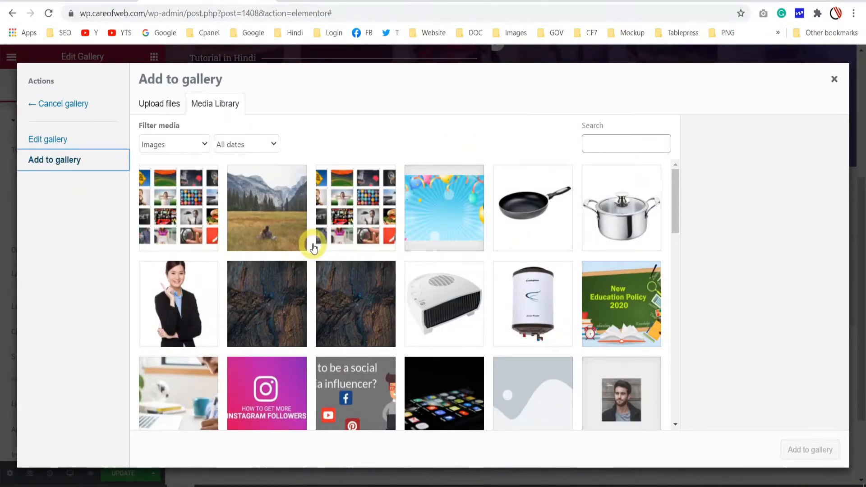
scroll(314, 248, "down", 15)
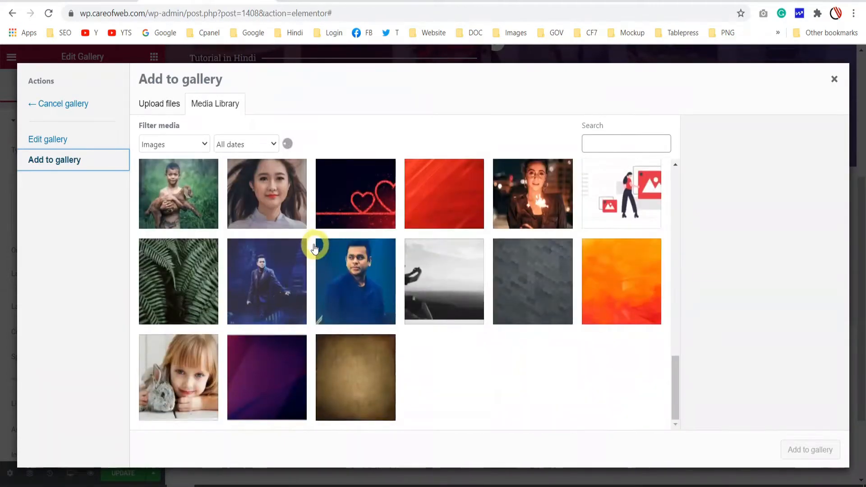
left_click(356, 286)
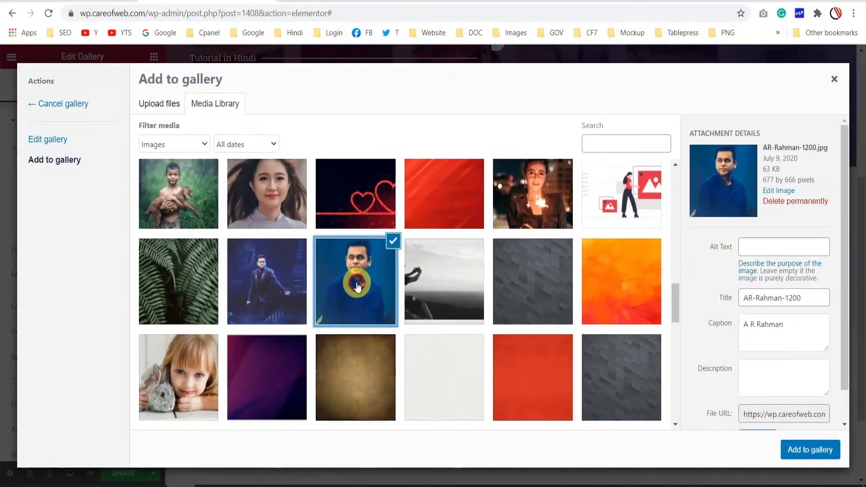
left_click(816, 453)
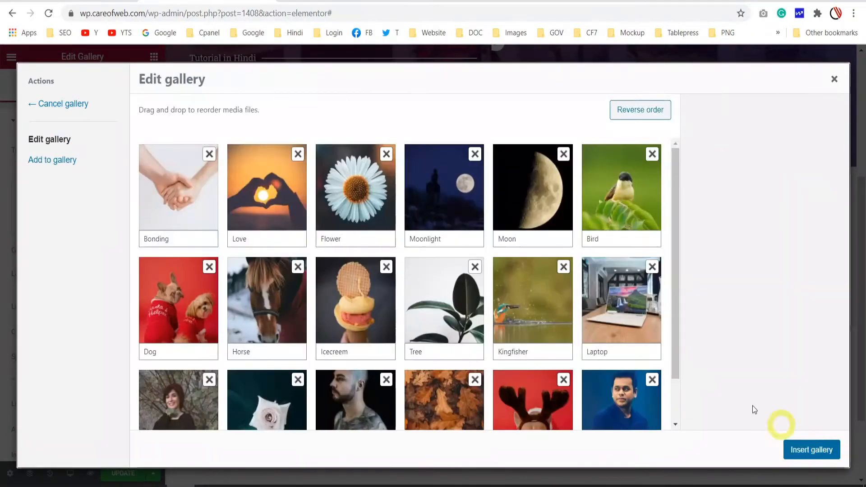
scroll(630, 404, "down", 1)
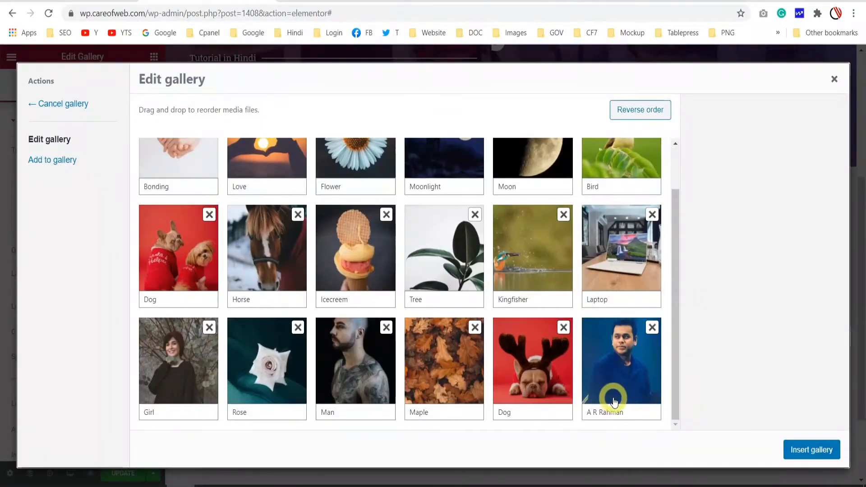
Reorder the gallery images so that Flower is first and Moon is second.
scroll(613, 397, "up", 1)
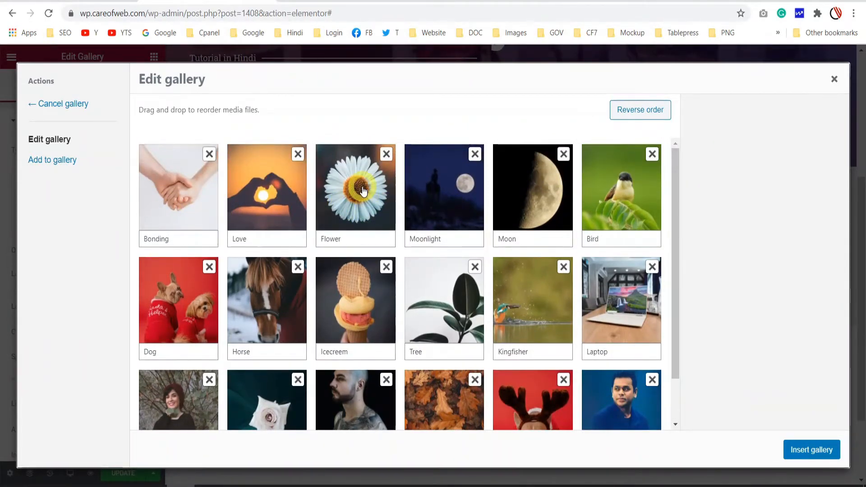
left_click_drag(361, 191, 183, 186)
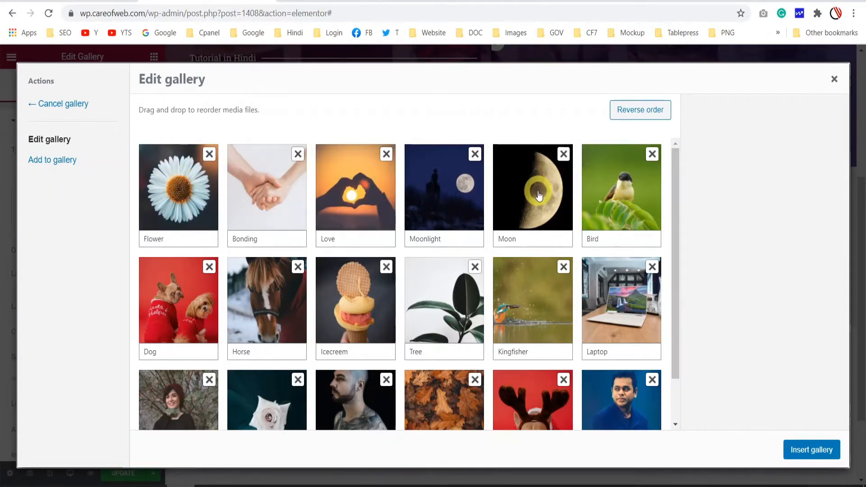
left_click_drag(537, 192, 272, 194)
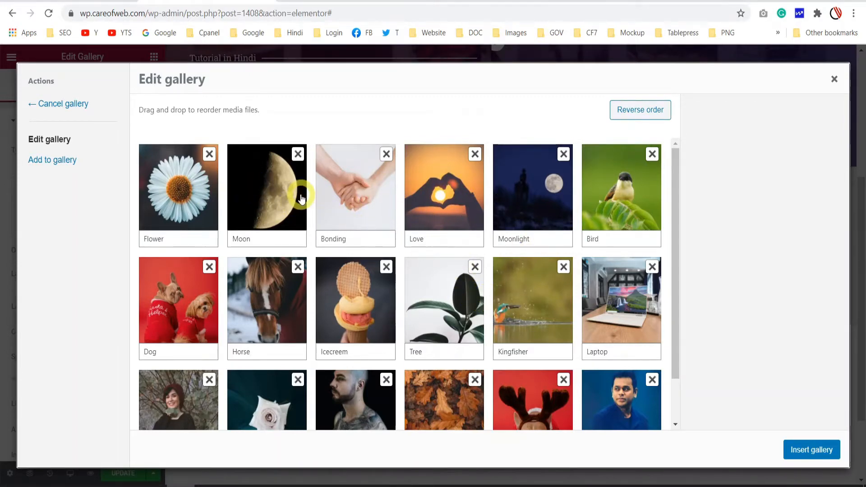
Try reversing the order of the gallery images and reverse it back.
left_click(639, 112)
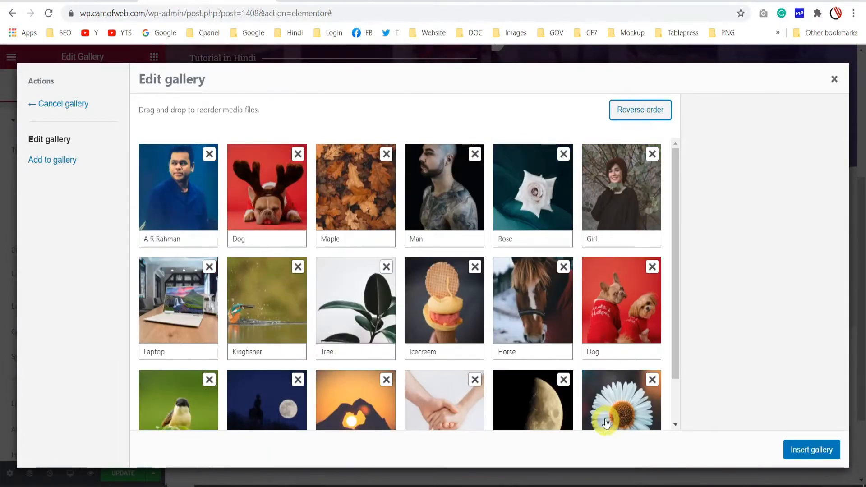
scroll(606, 423, "down", 2)
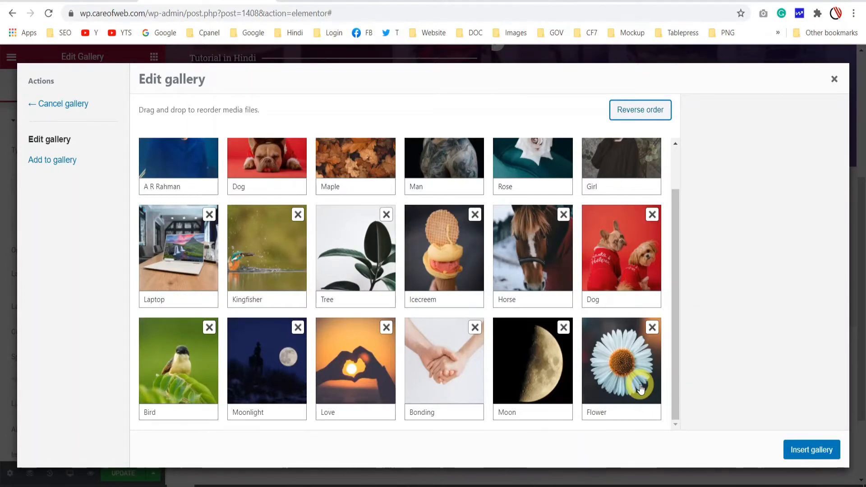
left_click(613, 116)
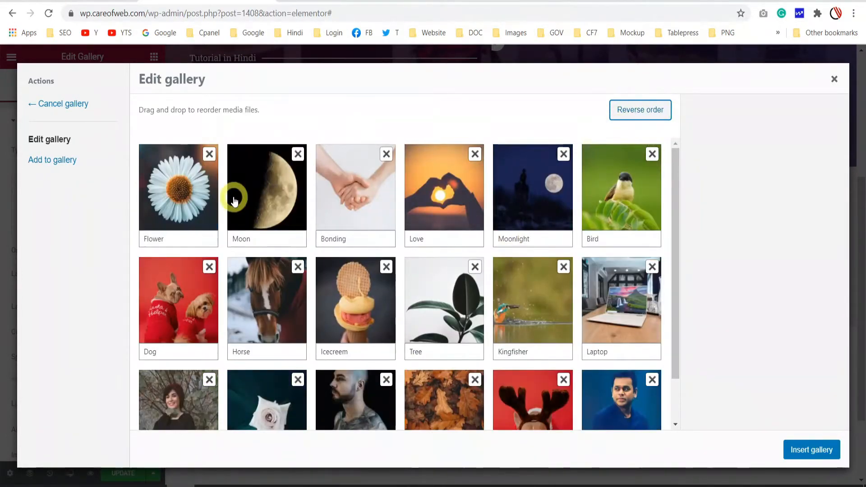
Insert the arranged gallery into the page and check its last row of images.
left_click(818, 450)
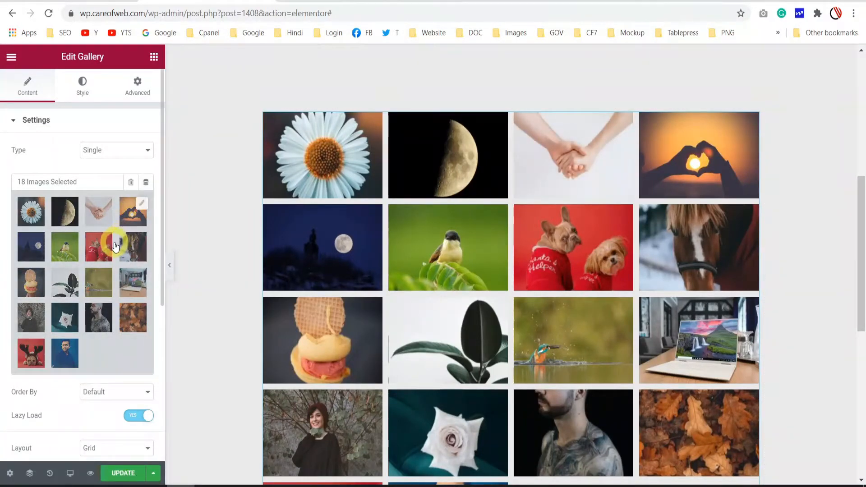
scroll(601, 284, "down", 9)
scroll(611, 261, "up", 3)
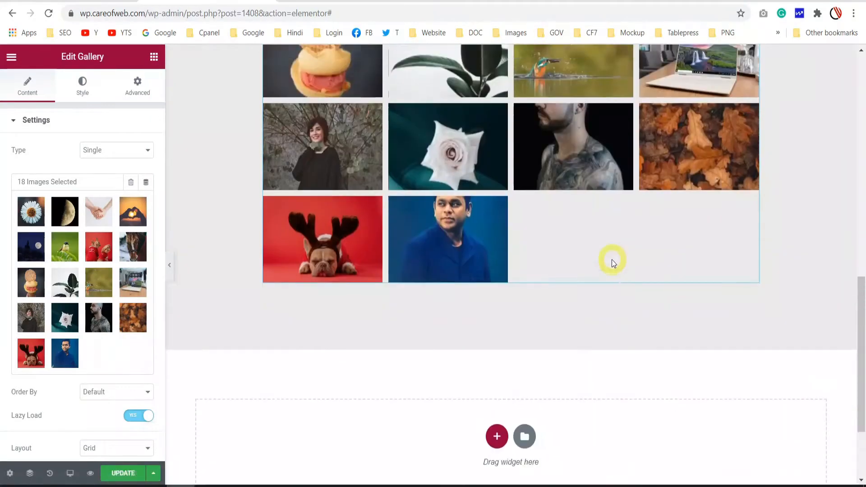
Reopen the gallery for editing and add the images of the girl with a rabbit and the woman with a sparkler.
left_click(107, 242)
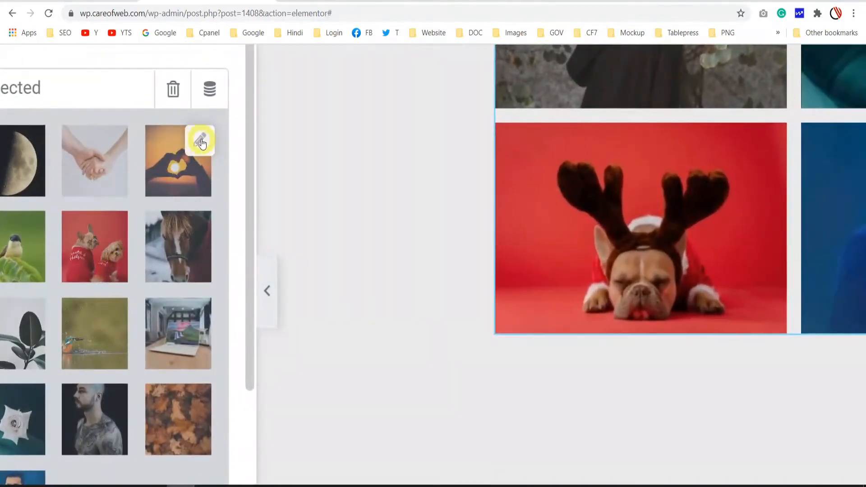
left_click(199, 142)
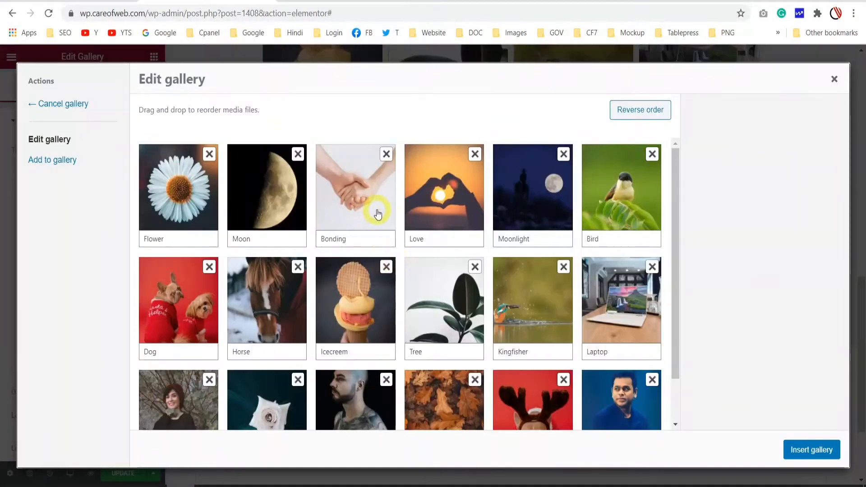
scroll(563, 271, "down", 2)
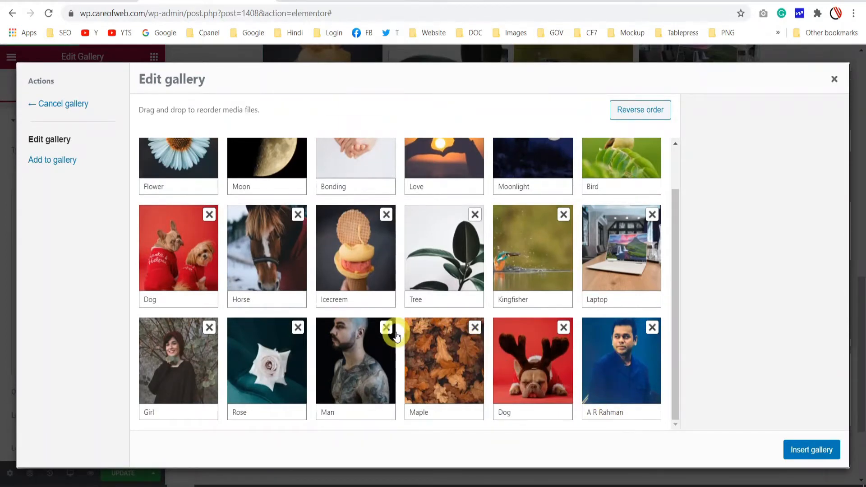
scroll(316, 293, "up", 2)
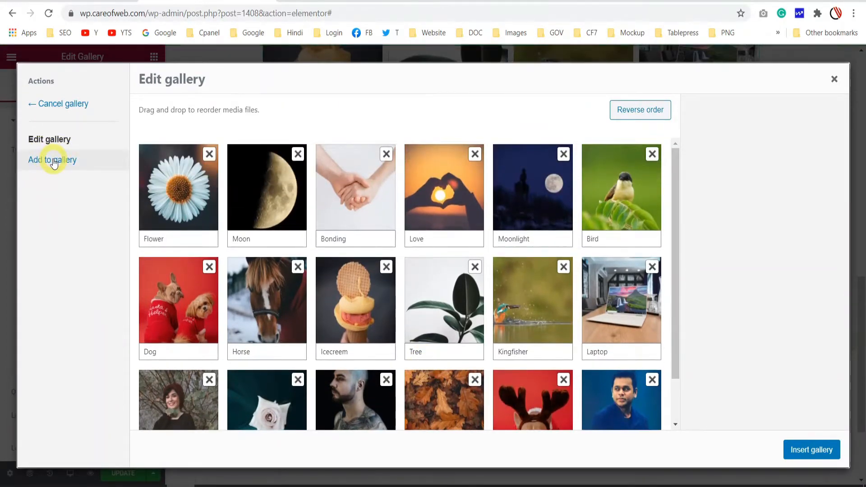
left_click(53, 161)
scroll(337, 256, "down", 4)
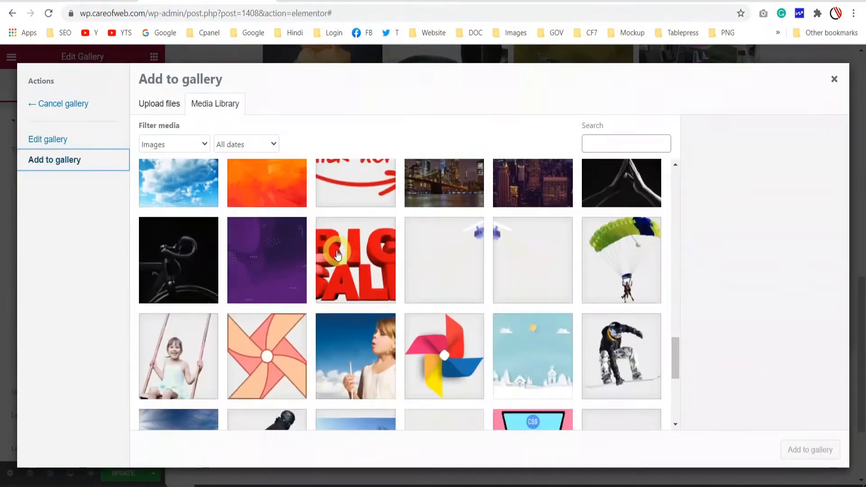
scroll(337, 256, "up", 4)
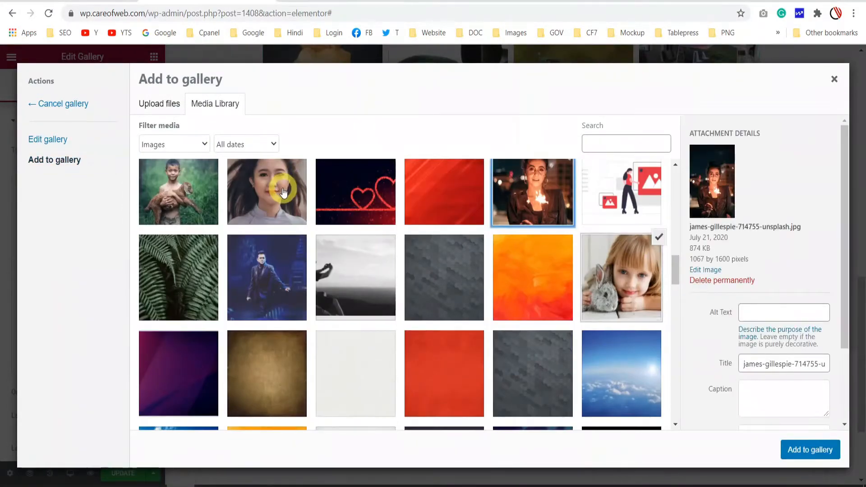
left_click(797, 450)
Caption the rabbit image "Cute" and the sparkler image "Fireworks", and insert the updated gallery.
scroll(379, 258, "down", 3)
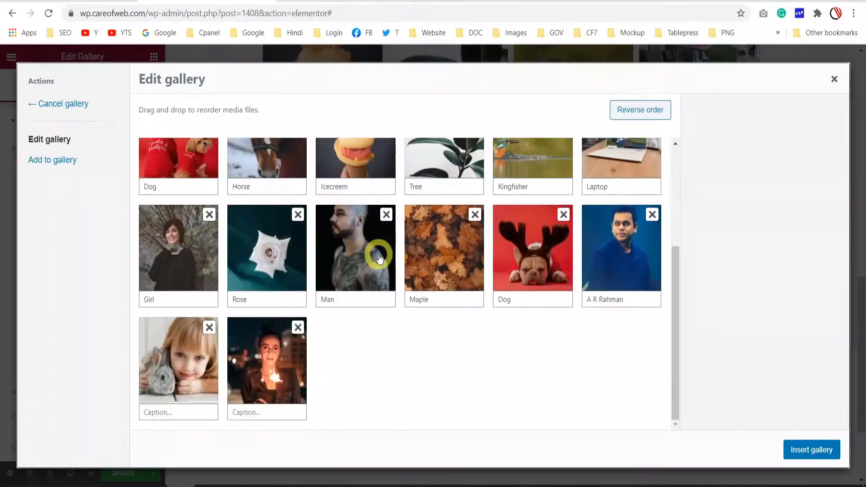
left_click(178, 412)
type("Cute")
left_click(250, 413)
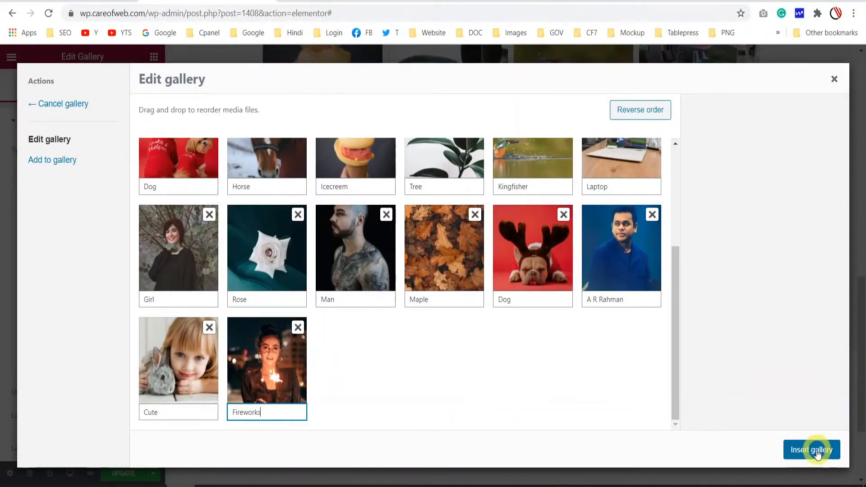
left_click(817, 451)
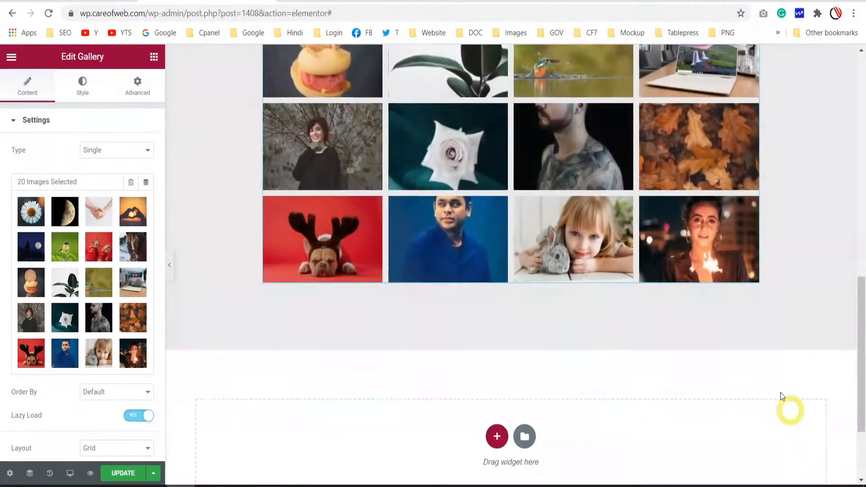
Try ordering the gallery images by Random and undo the change.
scroll(105, 280, "down", 4)
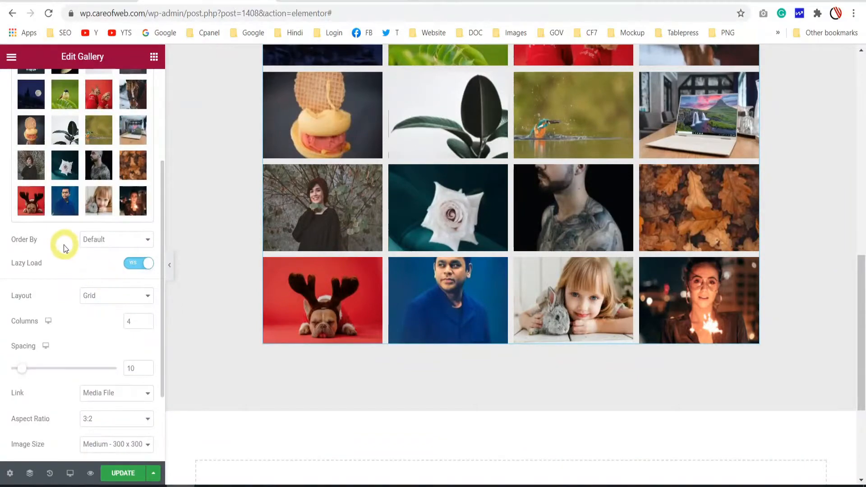
scroll(36, 234, "down", 1)
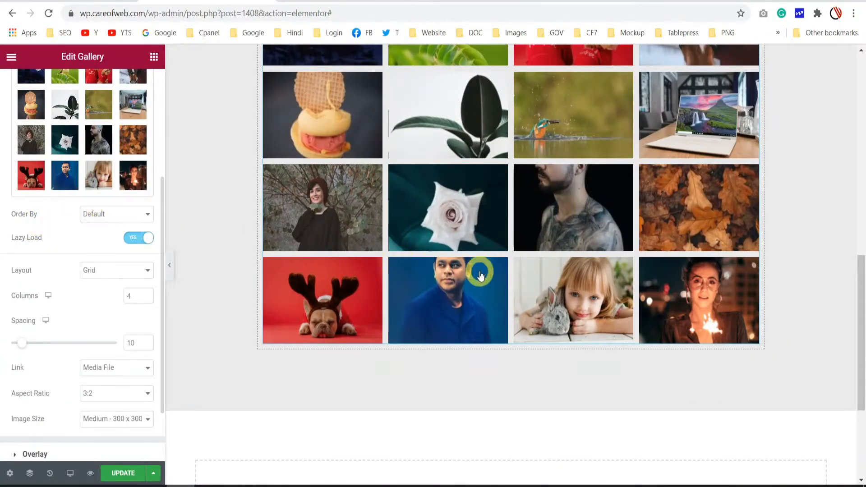
scroll(469, 271, "up", 8)
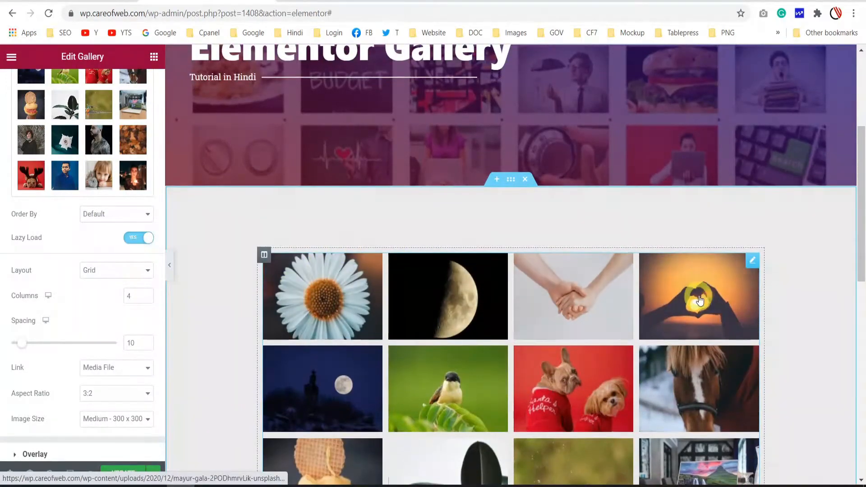
scroll(327, 290, "down", 3)
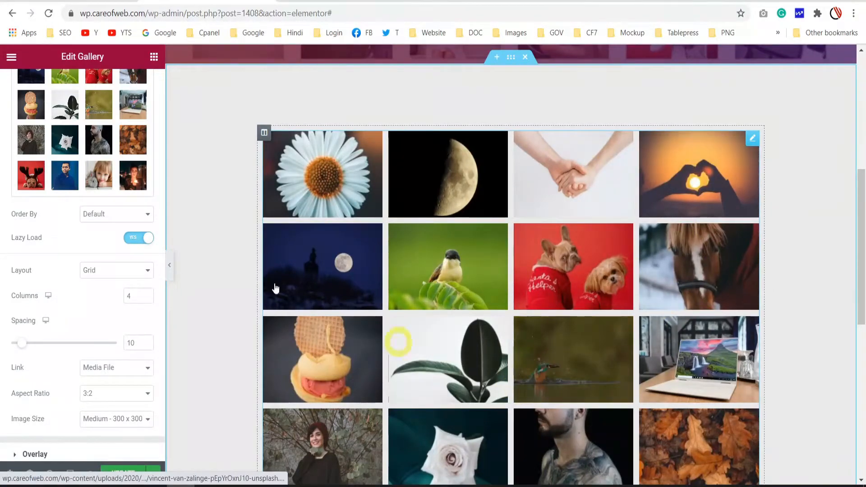
left_click(125, 214)
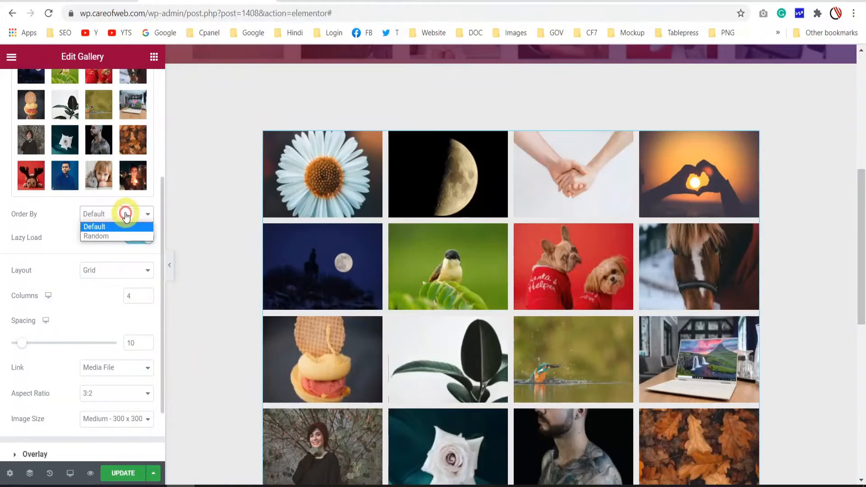
left_click(103, 236)
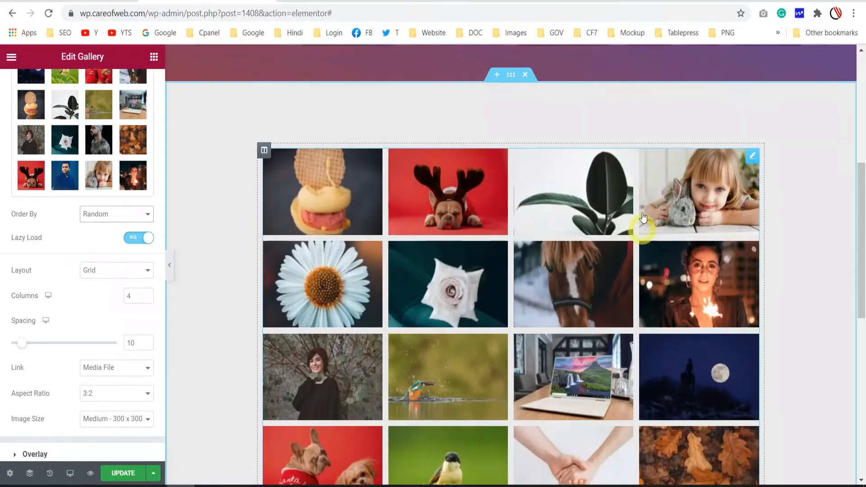
key("ctrl+z")
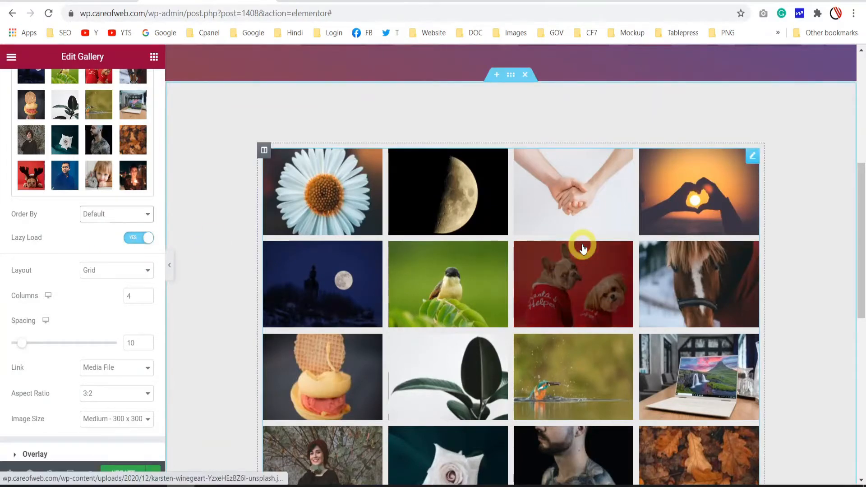
scroll(595, 235, "down", 3)
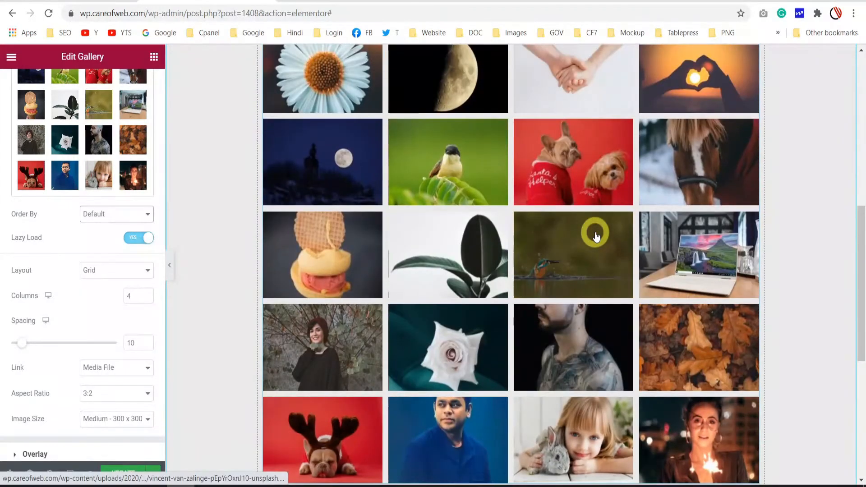
scroll(596, 234, "up", 3)
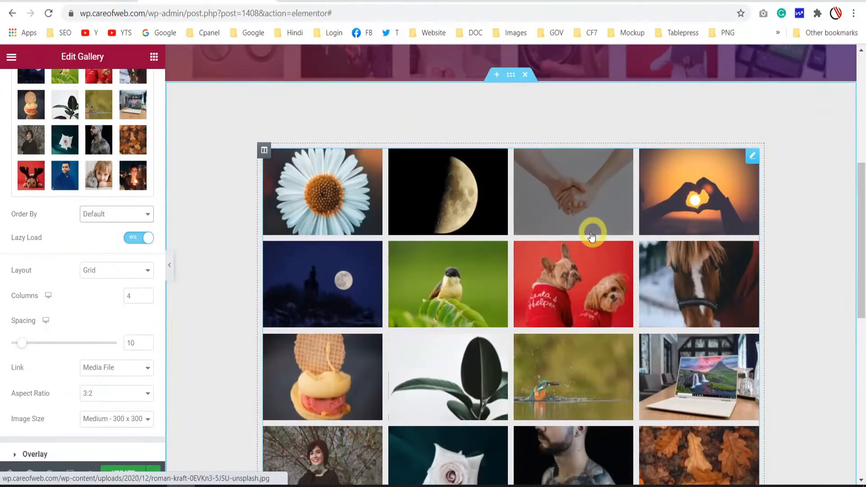
Switch to the finished Elementor Gallery preview page, reload it and examine how its gallery images load while moving down the page.
left_click(535, 4)
scroll(611, 181, "up", 5)
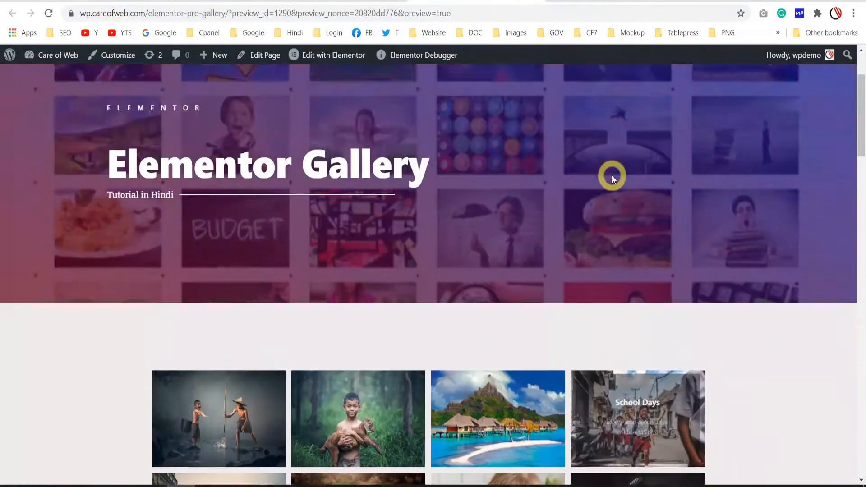
scroll(612, 178, "up", 2)
left_click(48, 13)
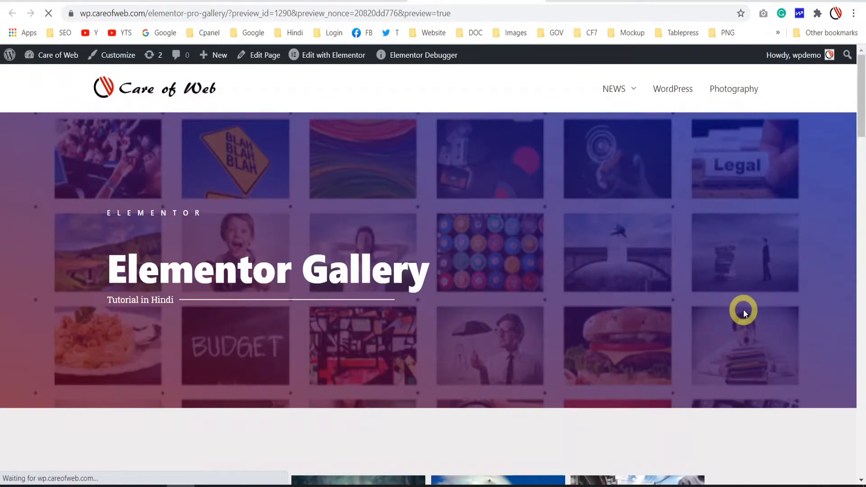
scroll(746, 309, "down", 4)
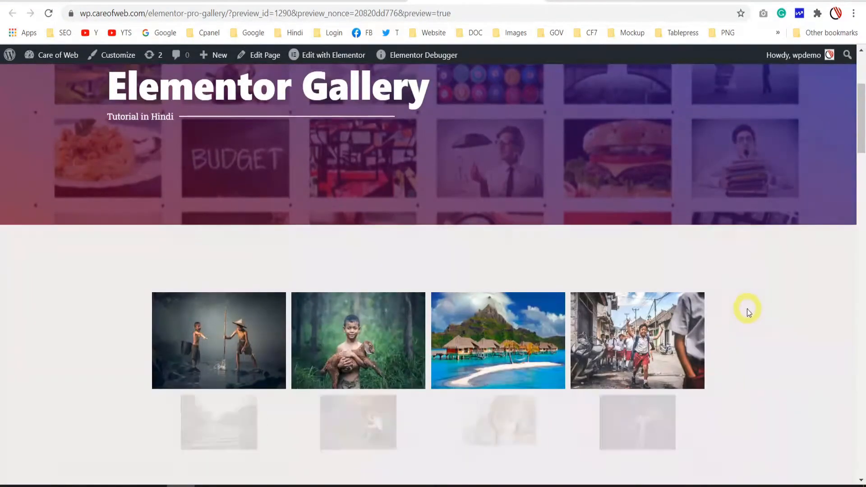
scroll(748, 309, "down", 8)
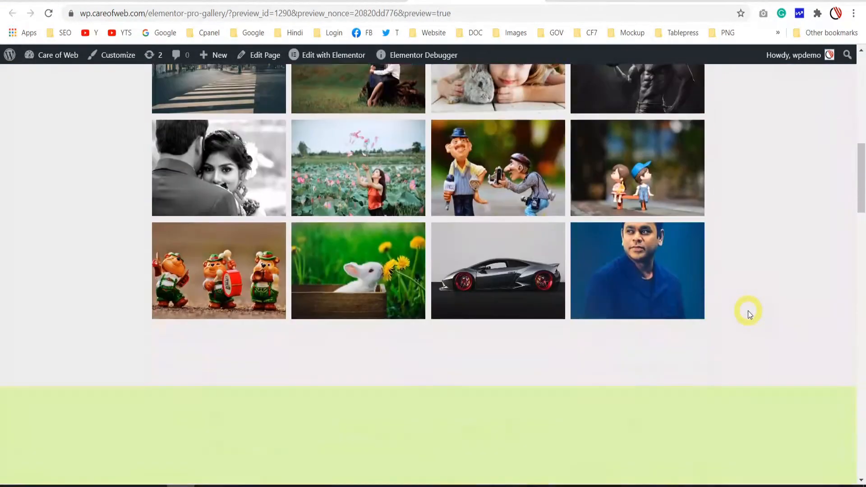
Examine how the images of the galleries further down the preview page load, including the masonry and rounded-corner grid galleries.
scroll(748, 310, "down", 12)
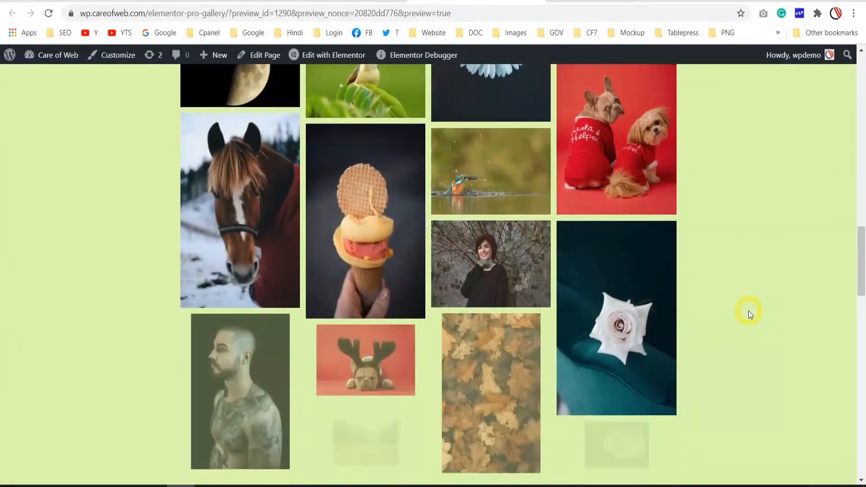
scroll(748, 310, "down", 12)
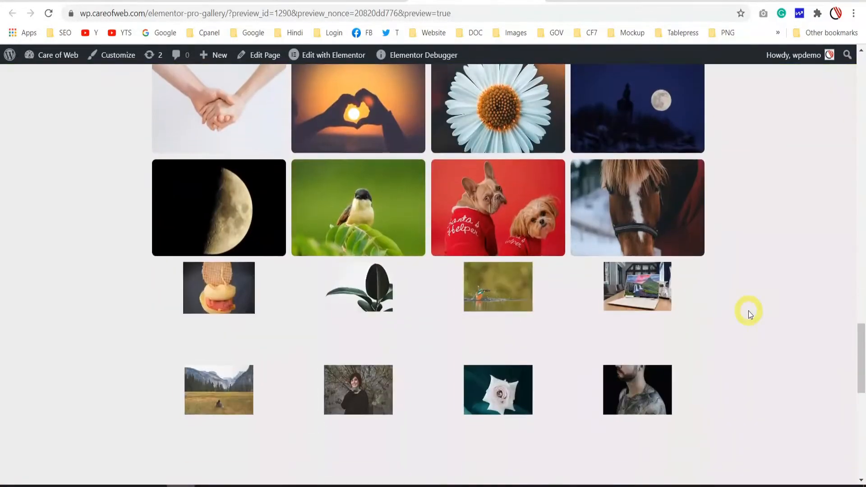
scroll(748, 310, "down", 5)
scroll(774, 213, "up", 2)
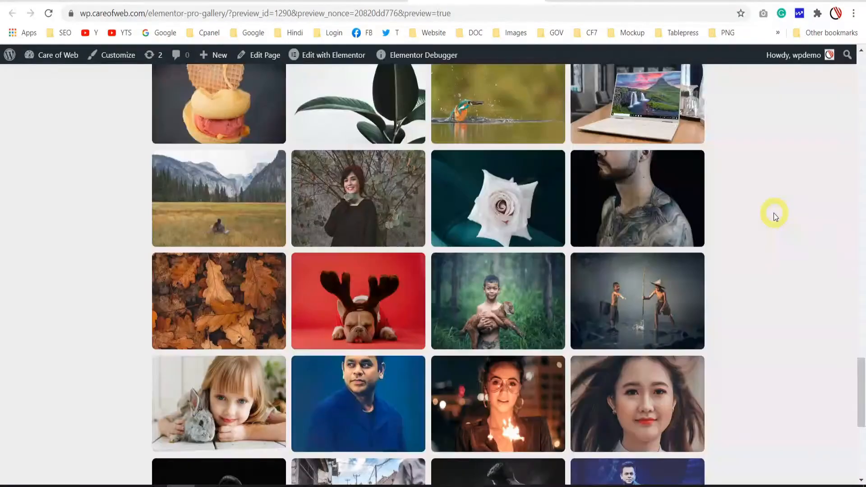
scroll(816, 258, "up", 6)
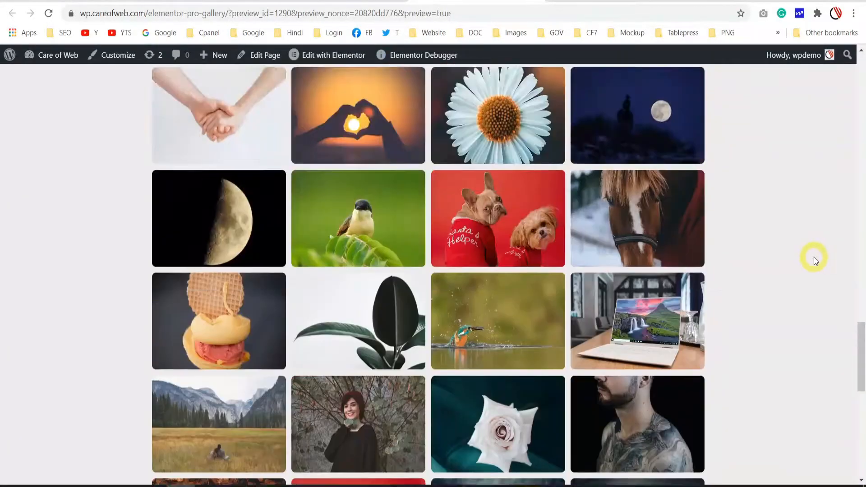
scroll(814, 258, "down", 6)
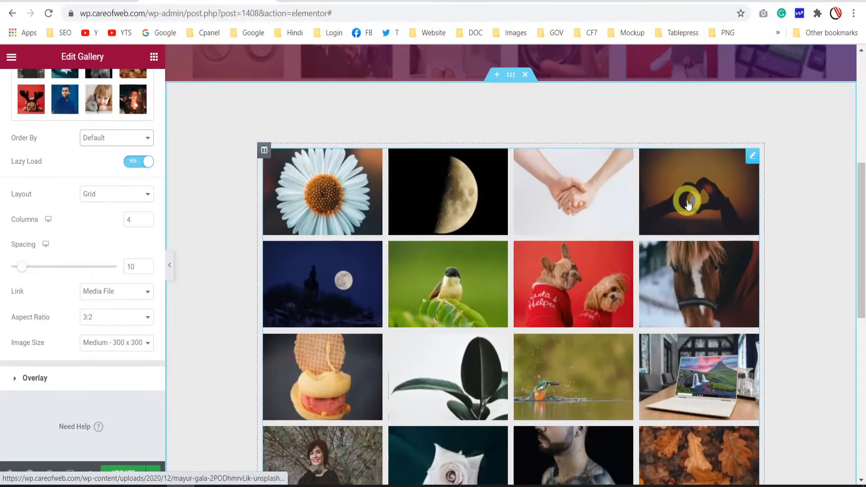
Try the Justified layout on the gallery in the editor and look over its rows of images.
scroll(688, 205, "down", 1)
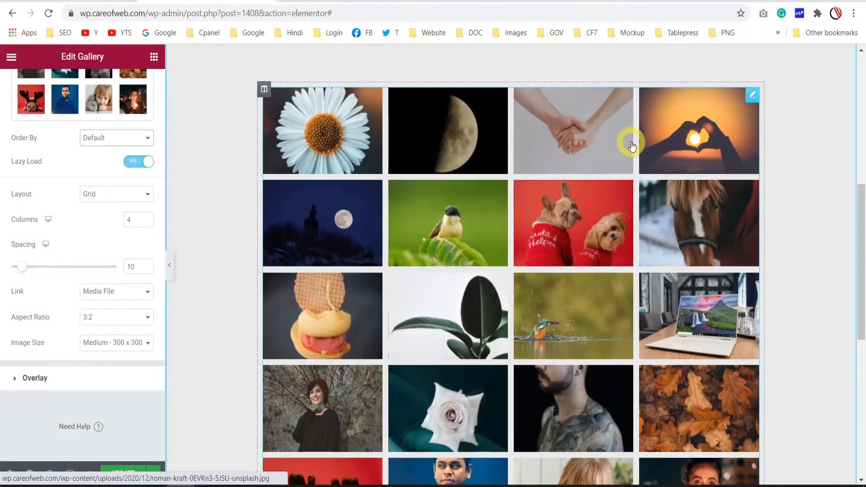
scroll(617, 325, "down", 3)
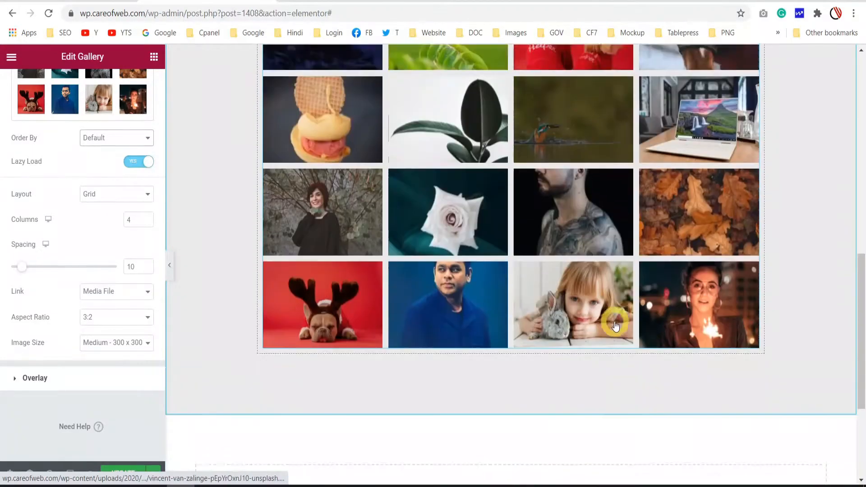
scroll(616, 326, "up", 3)
left_click(116, 194)
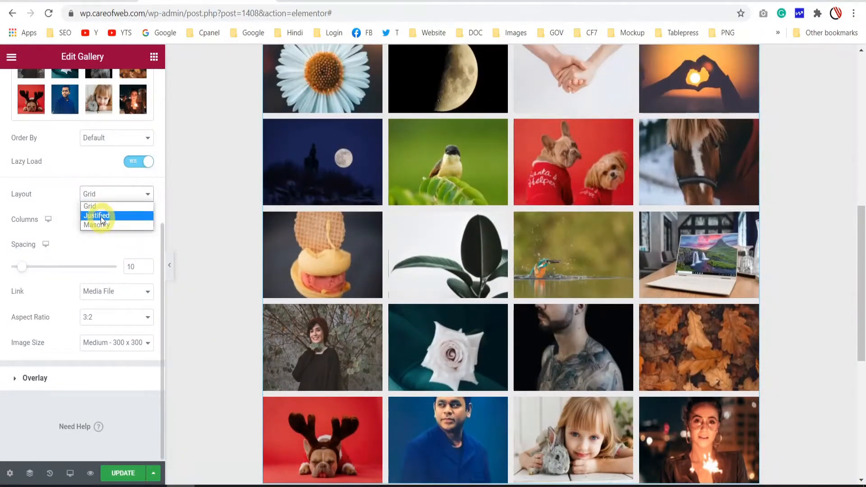
left_click(101, 216)
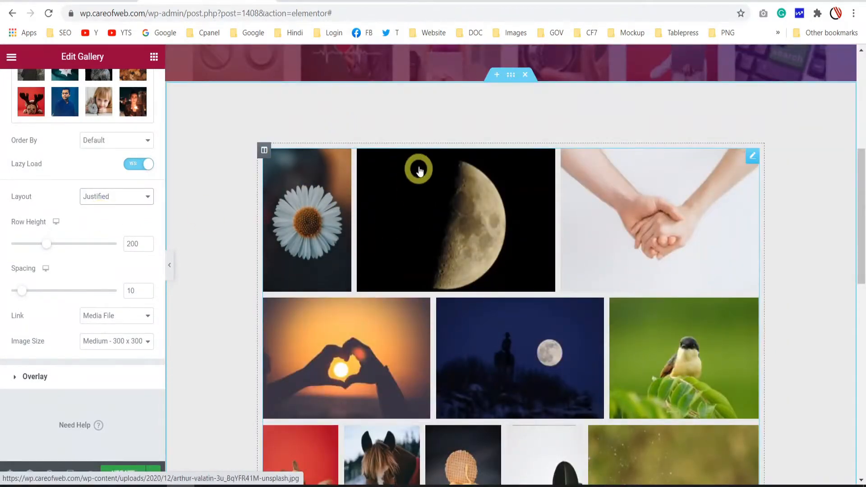
scroll(532, 330, "down", 1)
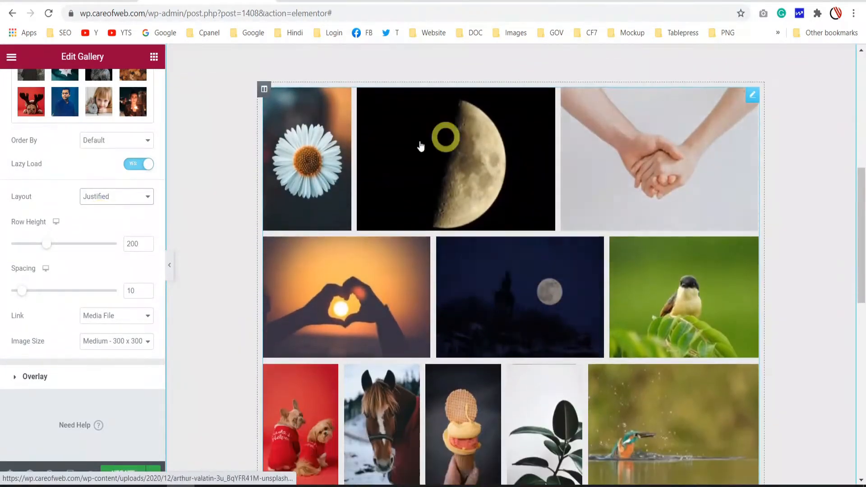
scroll(735, 156, "down", 2)
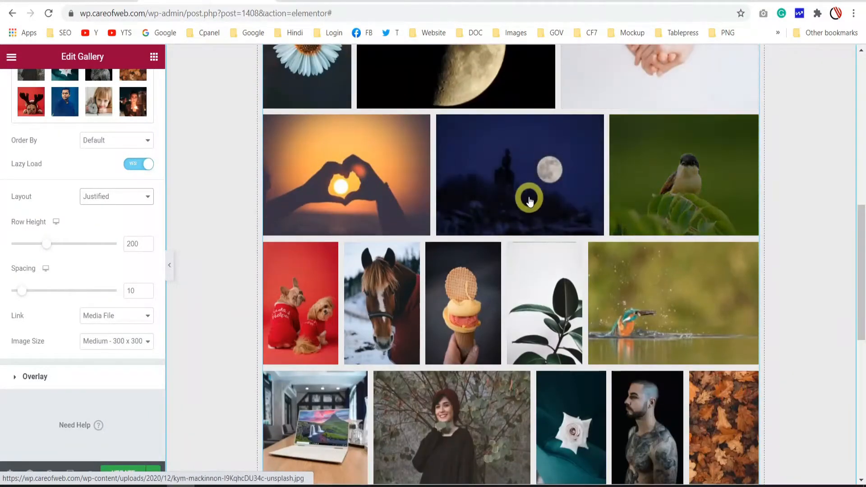
scroll(526, 193, "up", 2)
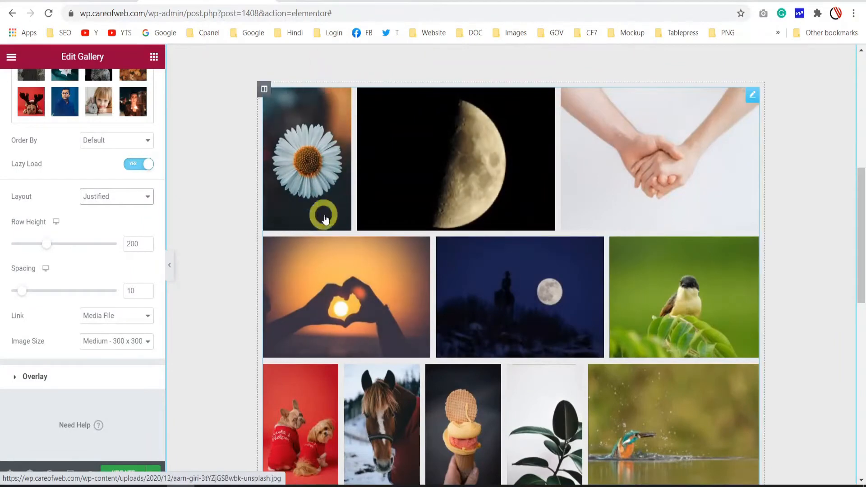
scroll(360, 290, "down", 2)
scroll(364, 282, "down", 2)
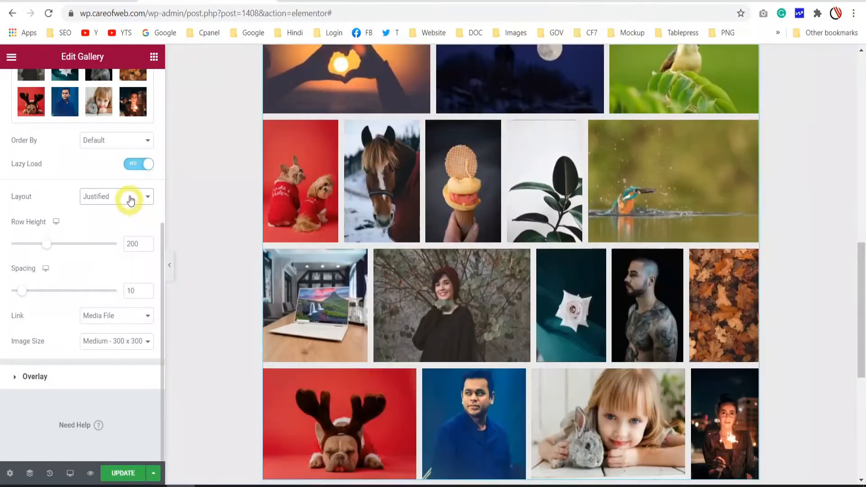
Try the Masonry layout on the gallery and look over how its columns of images are arranged.
left_click(130, 197)
left_click(103, 229)
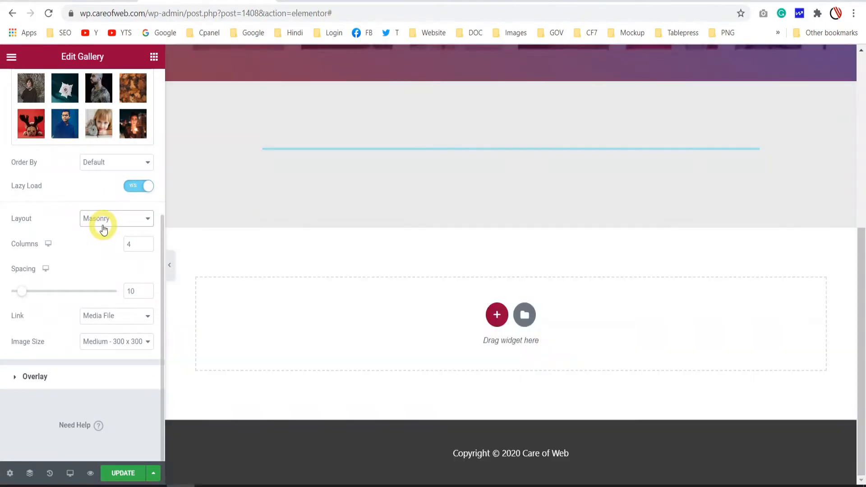
scroll(515, 250, "up", 2)
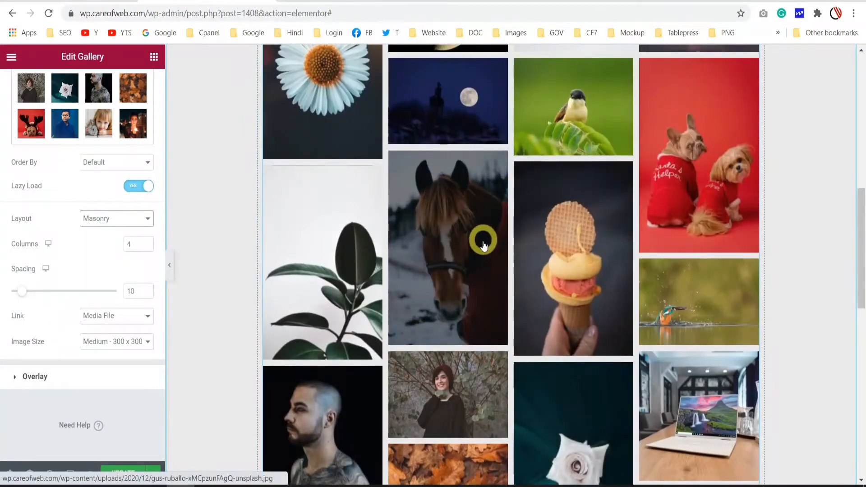
scroll(483, 246, "up", 4)
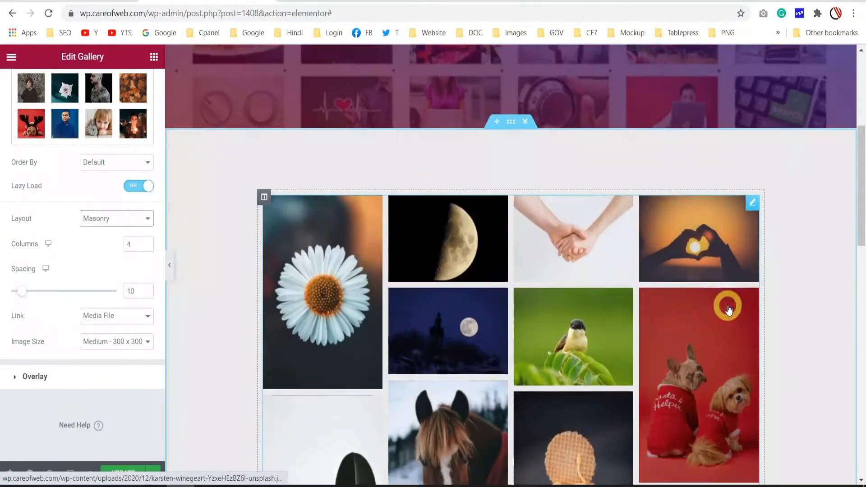
scroll(729, 310, "down", 4)
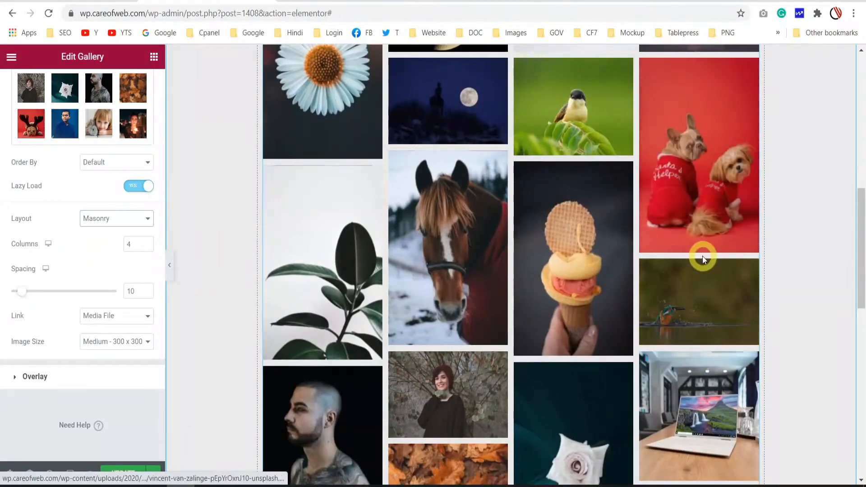
scroll(700, 263, "up", 2)
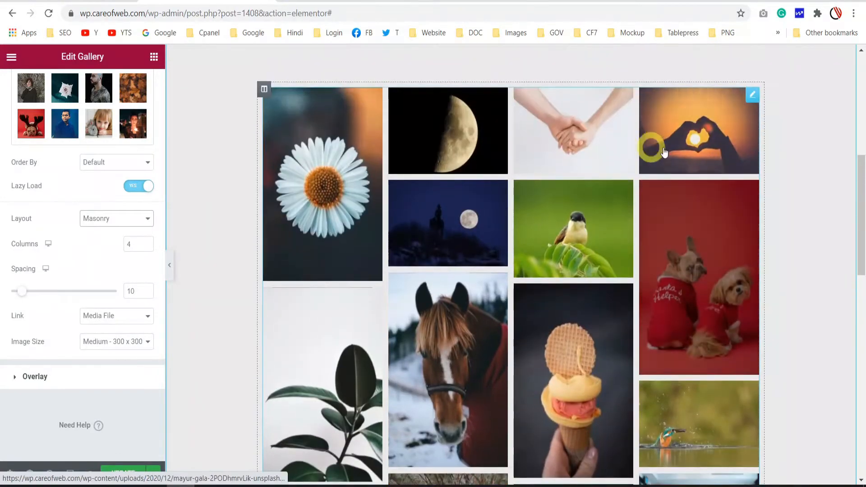
scroll(699, 264, "down", 3)
scroll(589, 243, "down", 3)
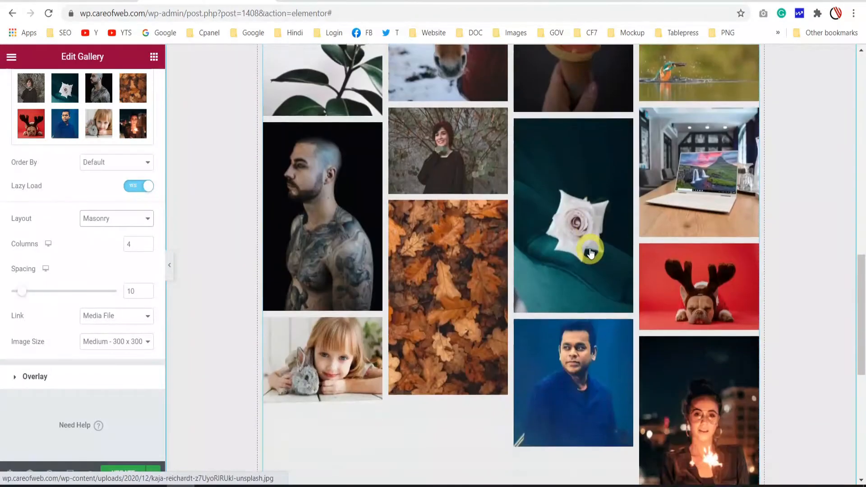
scroll(614, 238, "down", 2)
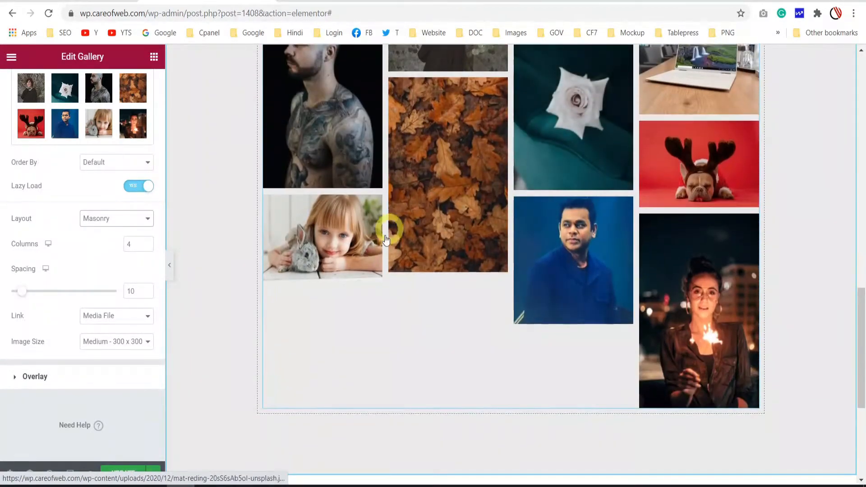
scroll(596, 380, "up", 5)
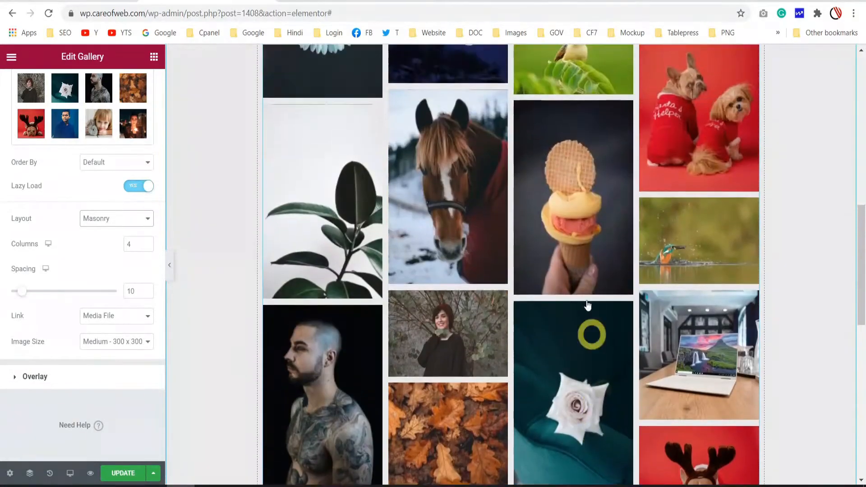
scroll(551, 183, "up", 3)
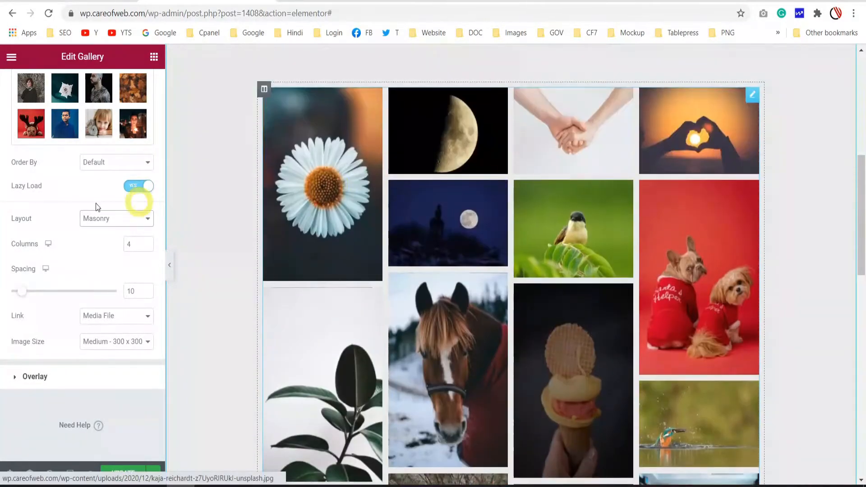
Set the gallery layout back to Grid with 4 columns.
left_click(120, 225)
left_click(112, 228)
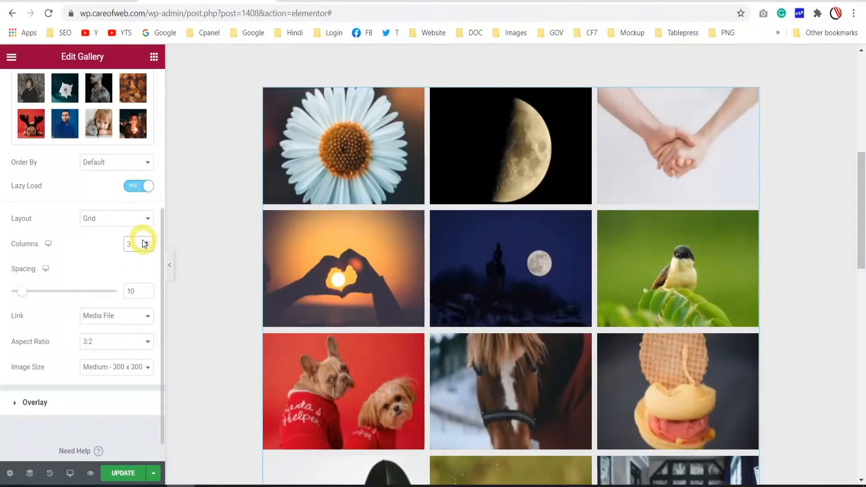
left_click(147, 243)
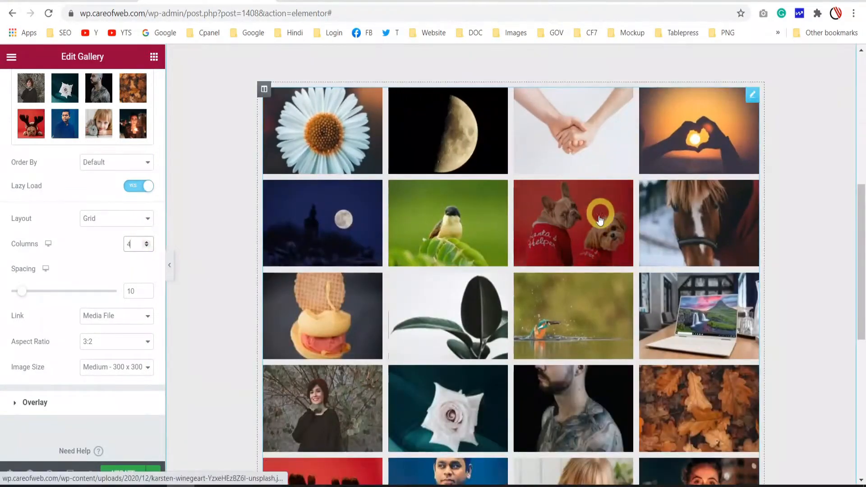
Set the gallery to 2 columns for the mobile view and return to the desktop view.
scroll(140, 218, "down", 1)
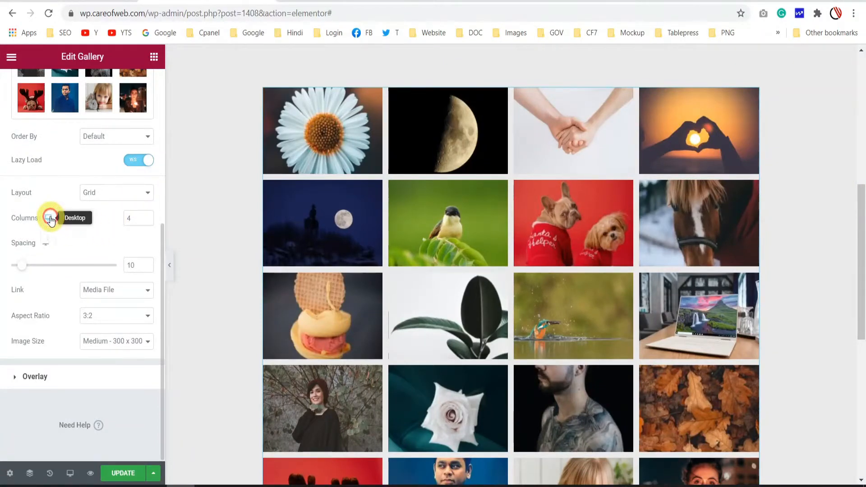
left_click(49, 248)
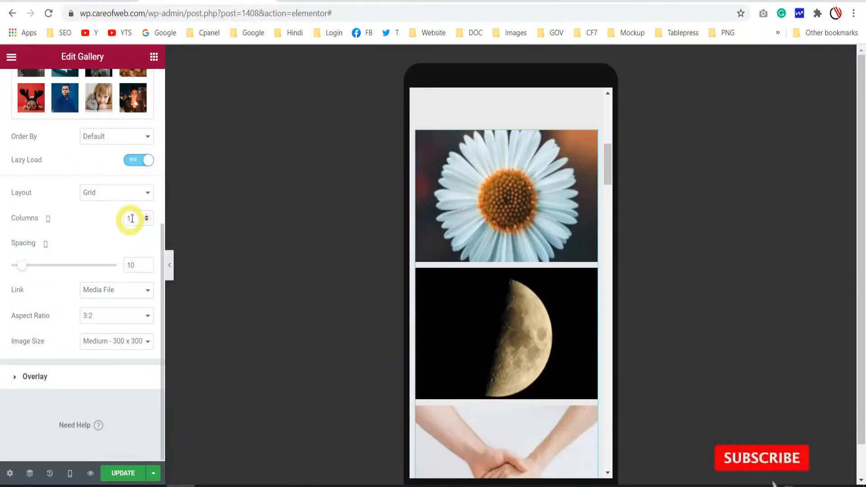
left_click(147, 217)
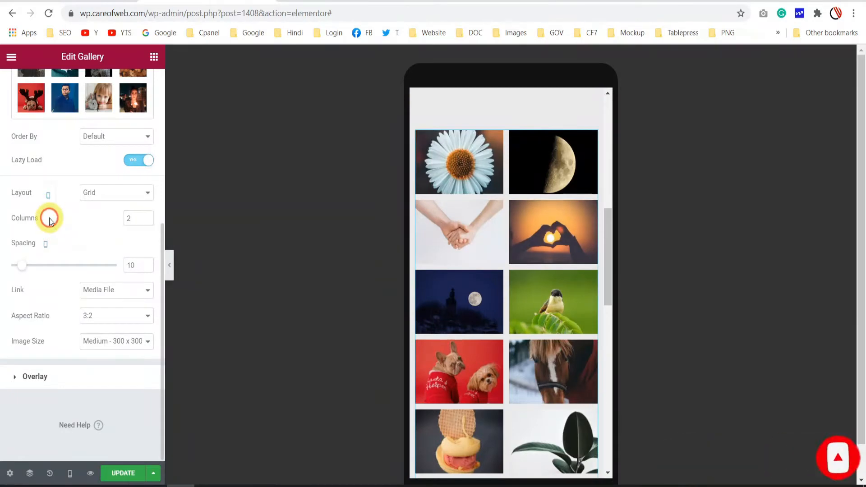
mouse_move(48, 217)
left_click(49, 188)
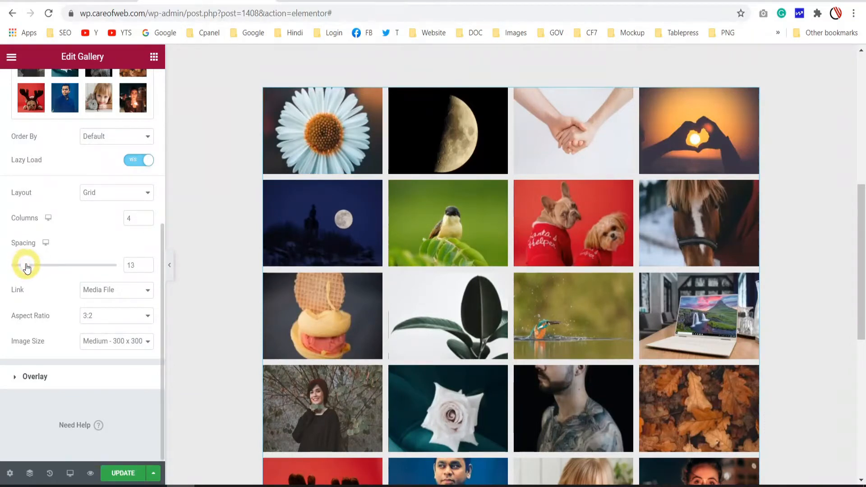
Try adjusting the spacing between the gallery images and bring it back to 10.
mouse_move(30, 268)
left_mouse_down()
mouse_move(49, 268)
mouse_move(21, 266)
left_mouse_up()
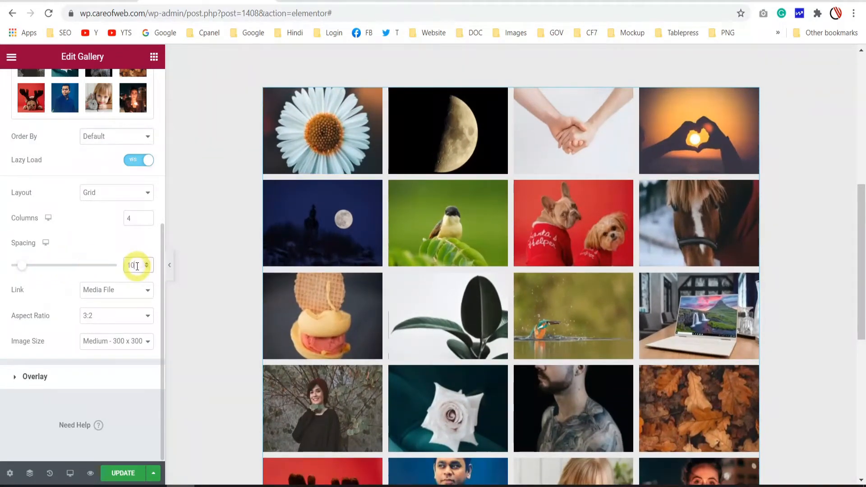
scroll(49, 316, "up", 1)
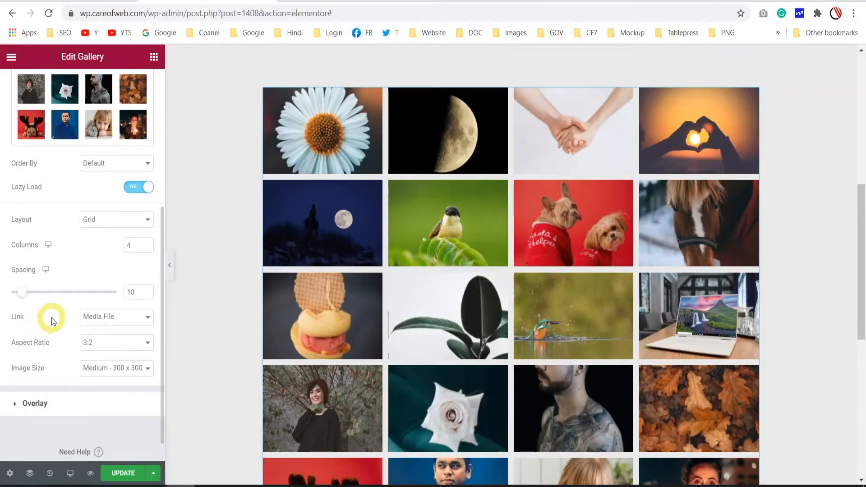
scroll(58, 311, "down", 1)
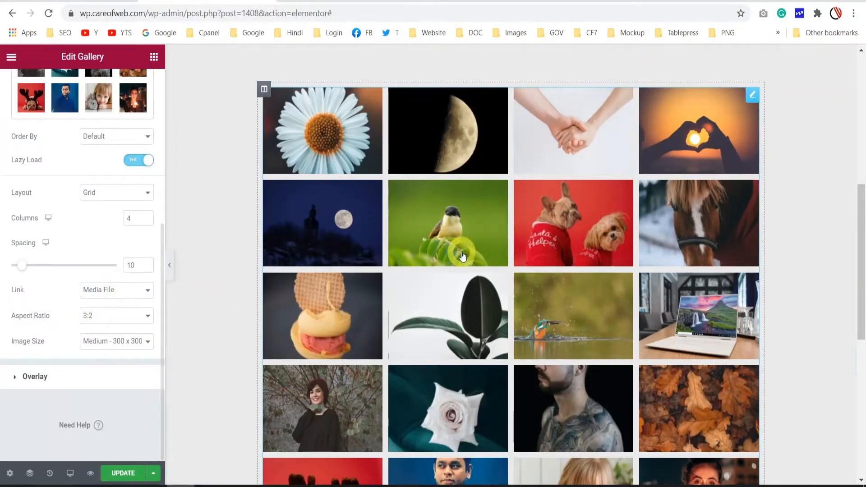
View the bird image of the gallery in the lightbox and close it.
left_click(460, 239)
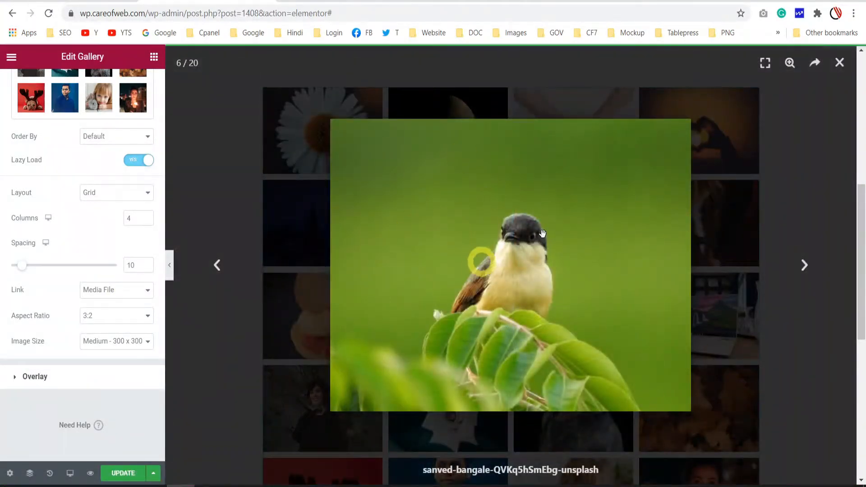
left_click(840, 63)
Reselect the gallery widget for editing and set the link of its images to Custom URL.
left_click(753, 94)
left_click(205, 173)
scroll(118, 259, "down", 5)
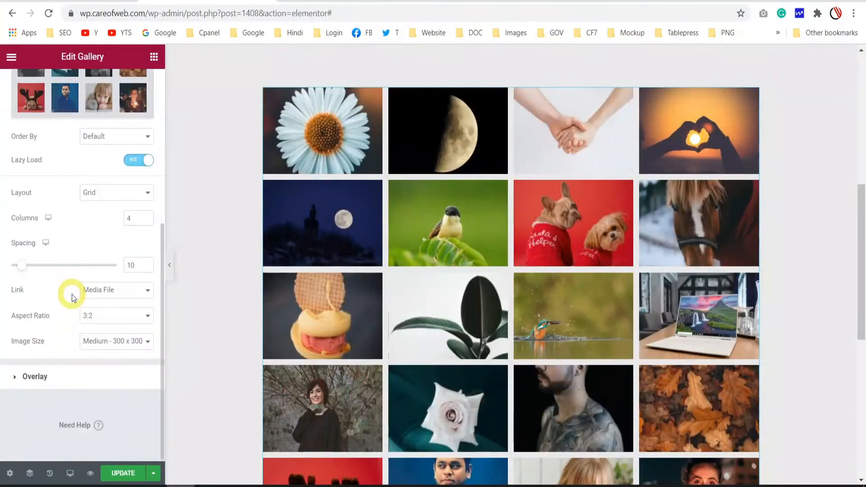
left_click(129, 289)
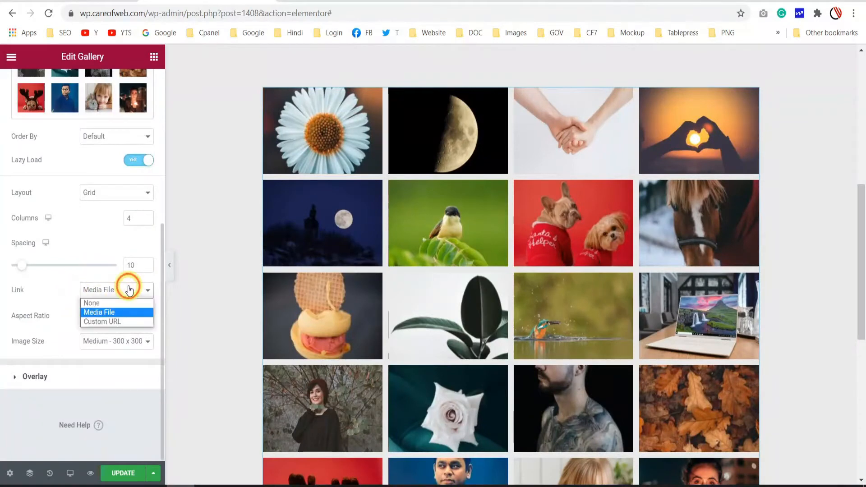
left_click(106, 322)
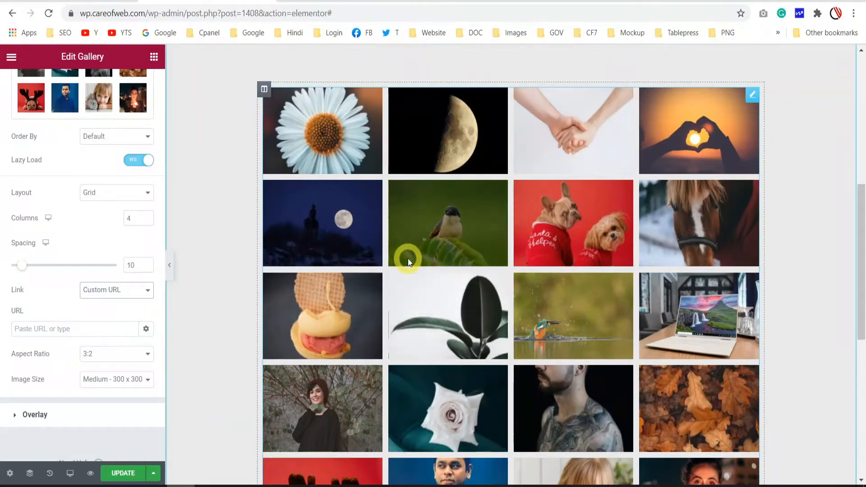
left_click(65, 329)
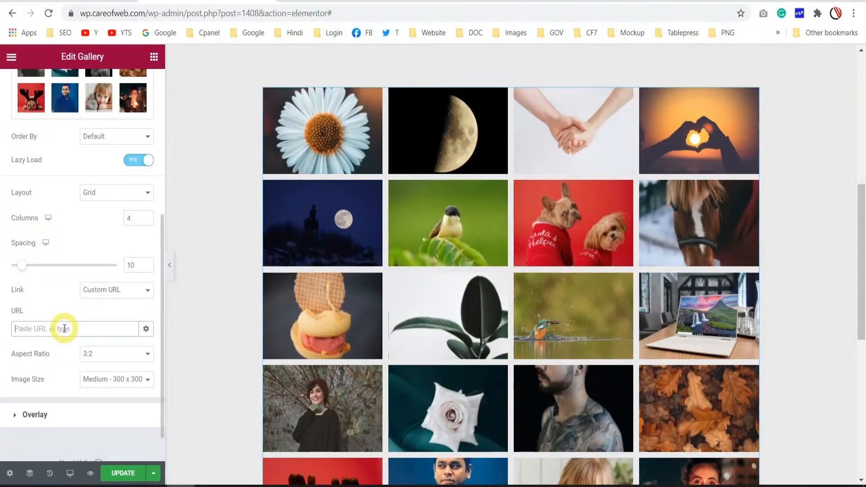
type("https:www.google.com")
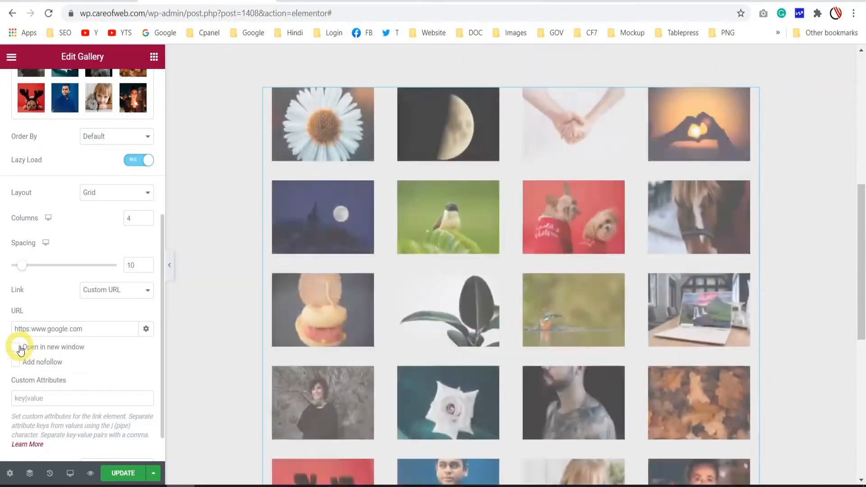
left_click(17, 347)
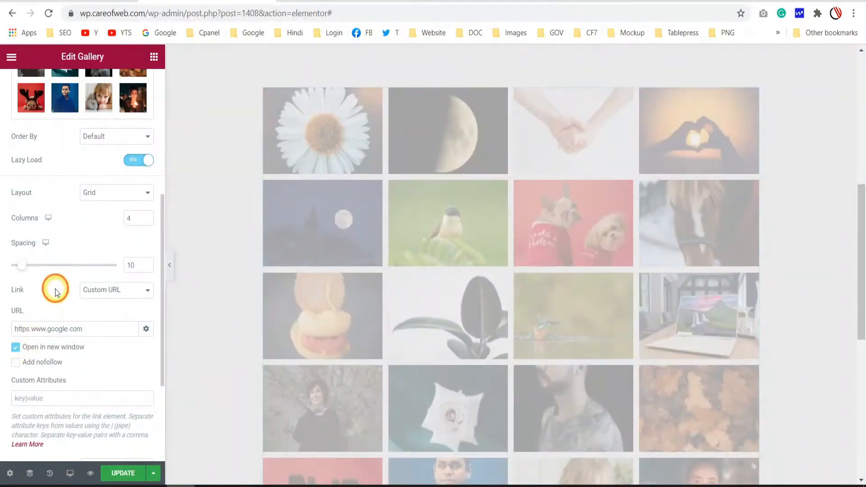
Preview the gallery page and test the custom link from the moon image and another gallery image.
left_click(90, 472)
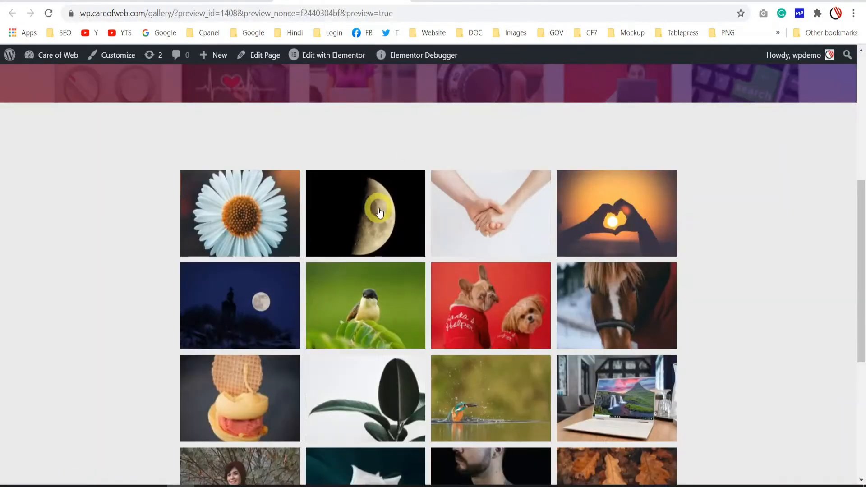
left_click(367, 218)
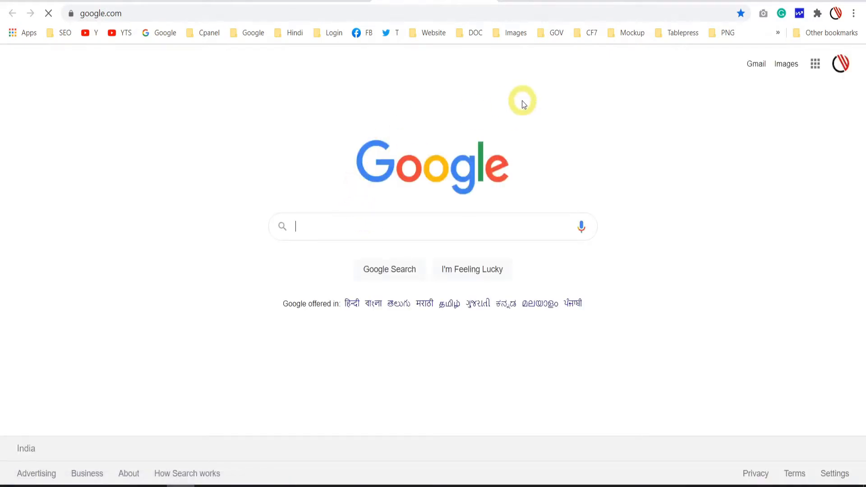
key("alt+Left")
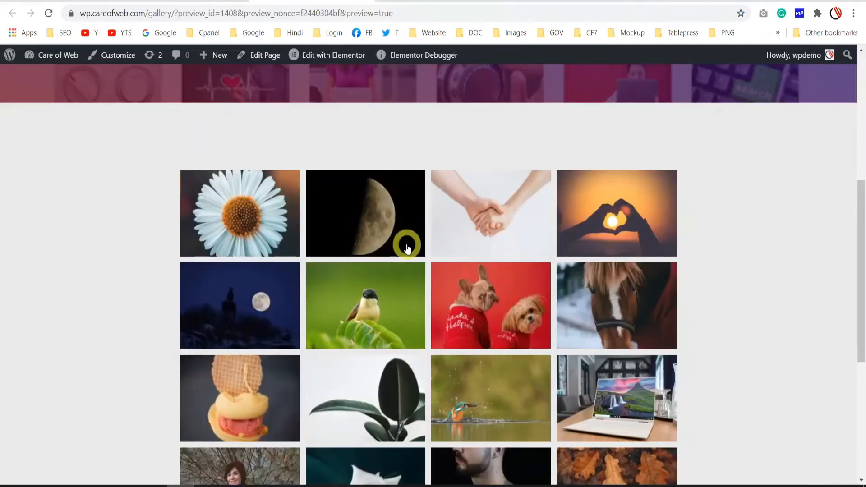
scroll(400, 260, "down", 6)
left_click(379, 218)
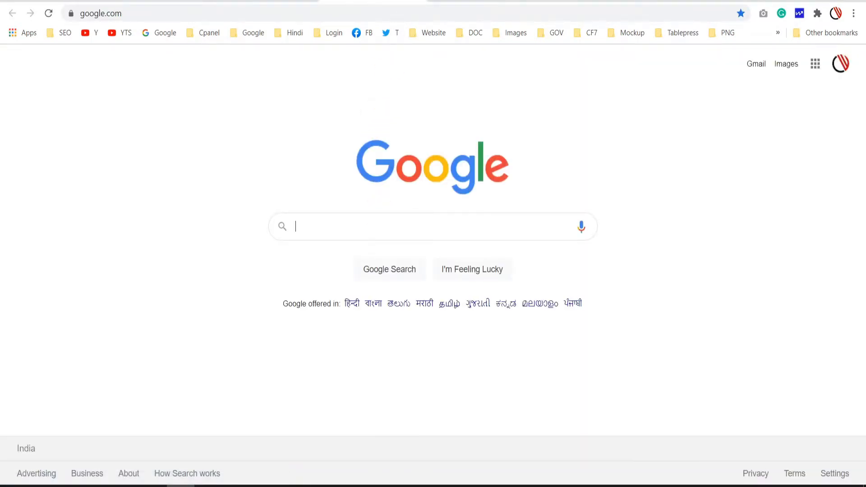
Return to the Elementor editor and set the link of the gallery images to Media File.
left_click(420, 1)
left_click(129, 140)
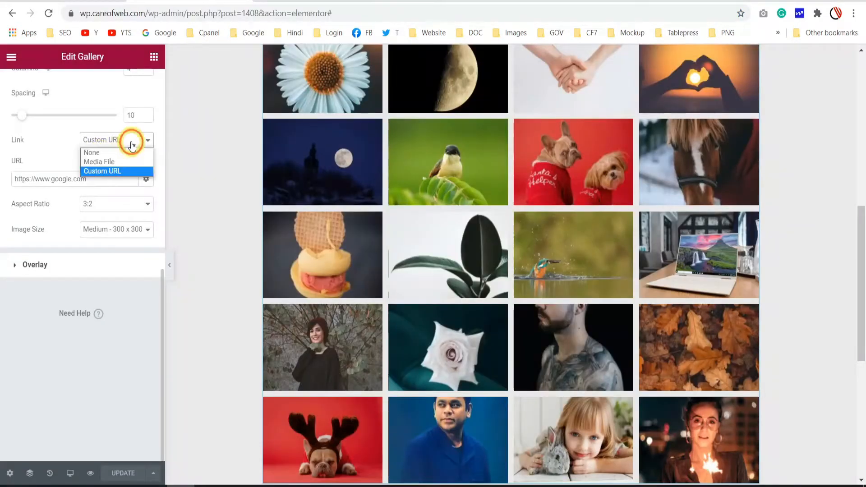
left_click(113, 162)
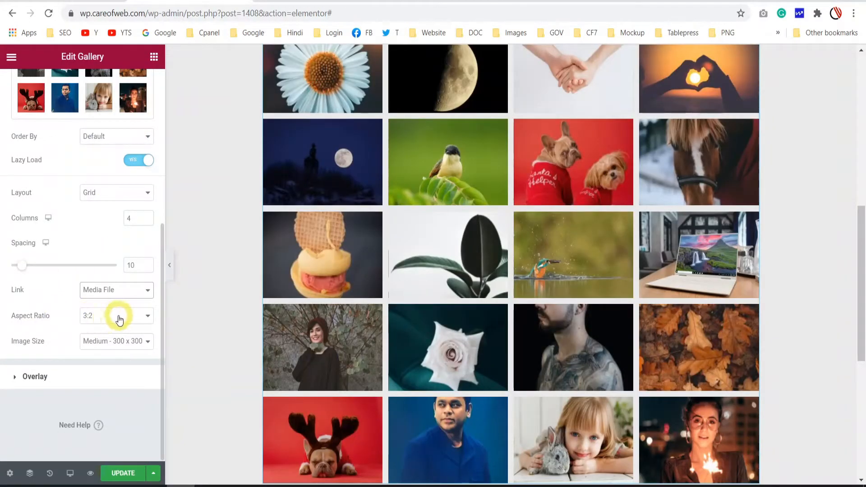
Try the 1:1 and 3:2 aspect ratios on the gallery images and settle on 4:3.
scroll(518, 243, "up", 3)
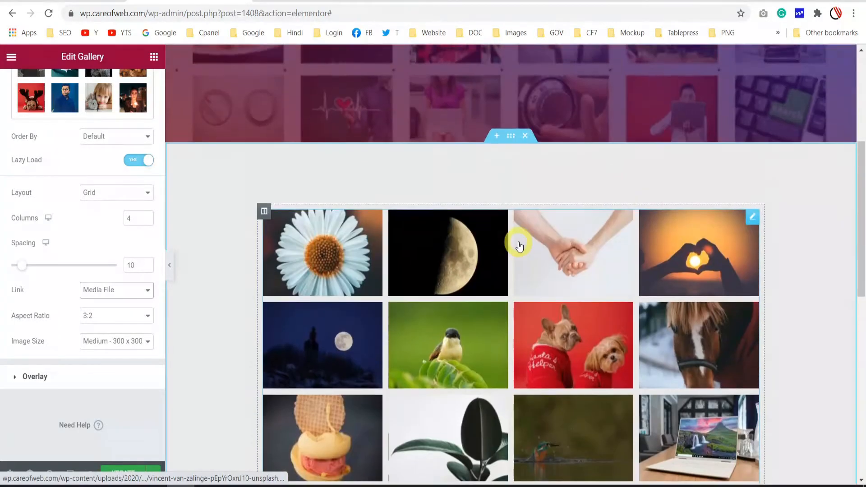
scroll(519, 244, "down", 1)
left_click(126, 316)
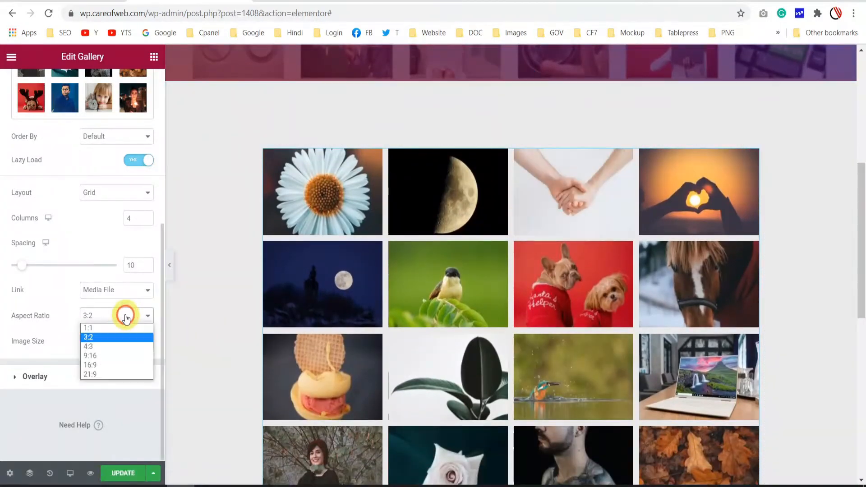
left_click(111, 331)
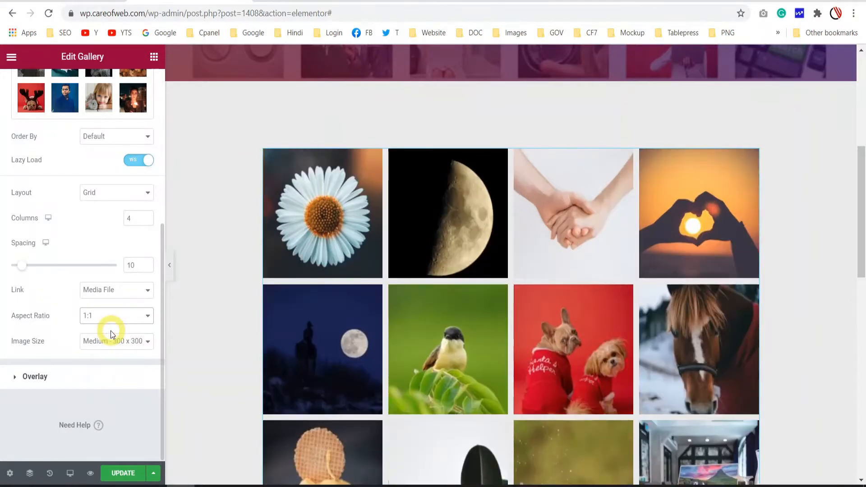
left_click(120, 316)
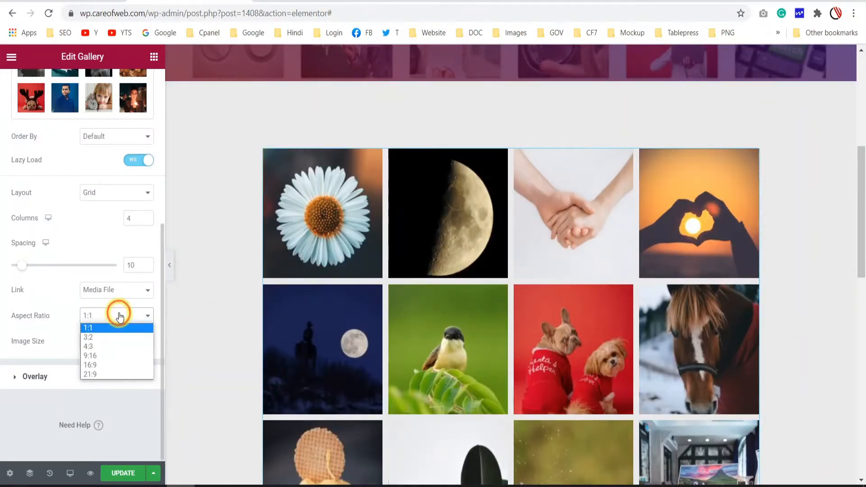
left_click(123, 338)
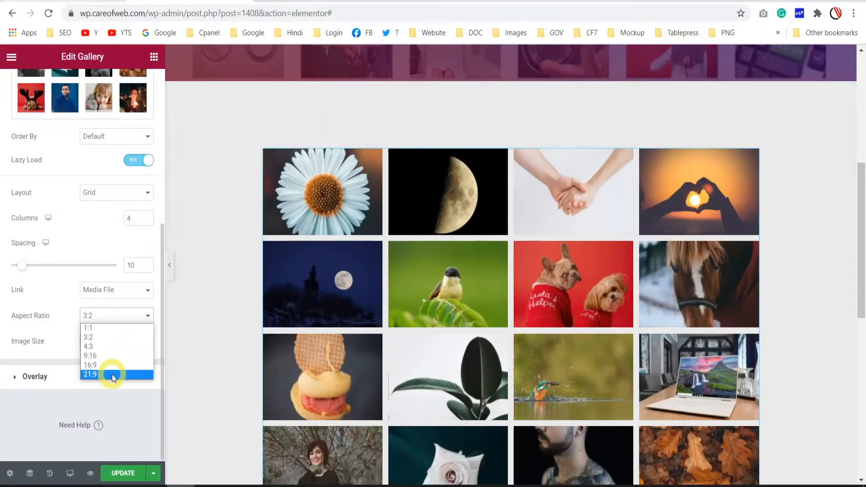
left_click(103, 347)
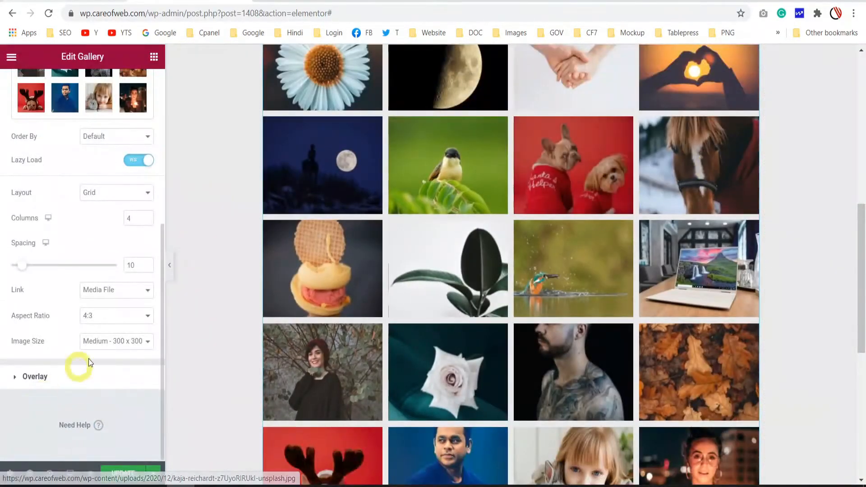
Set the gallery's image size to Large - 1024 x 1024 and look over the images in the grid.
left_click(118, 341)
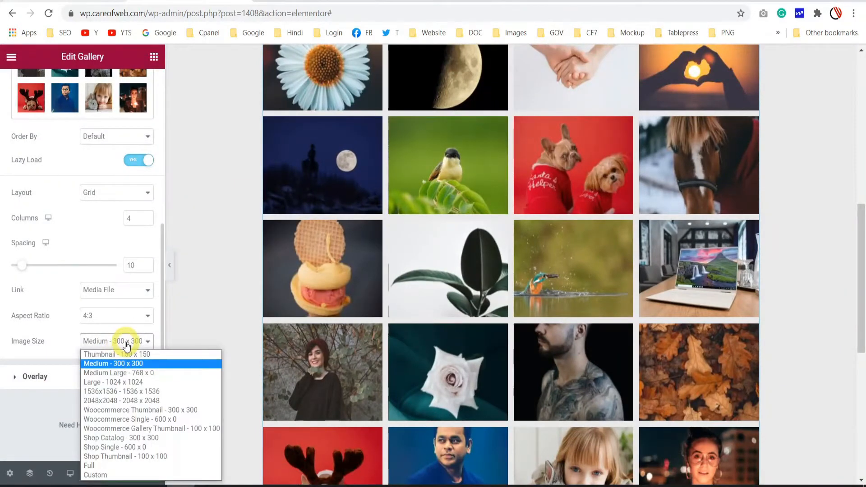
left_click(126, 382)
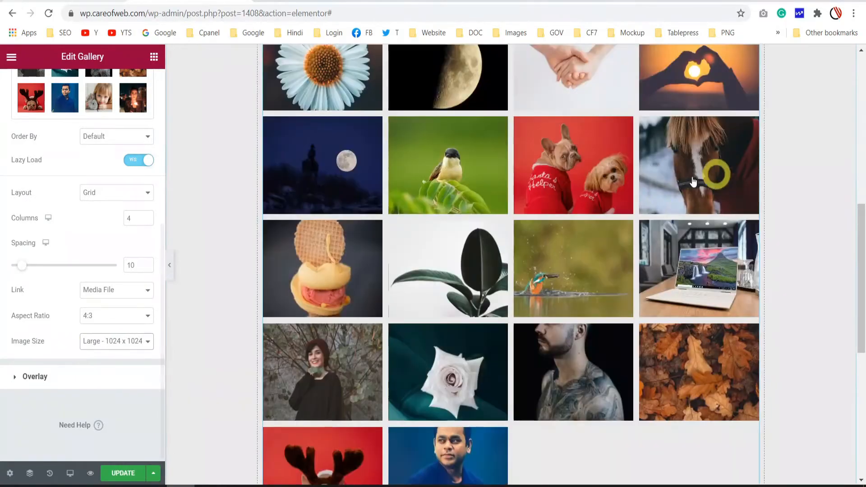
scroll(570, 176, "up", 5)
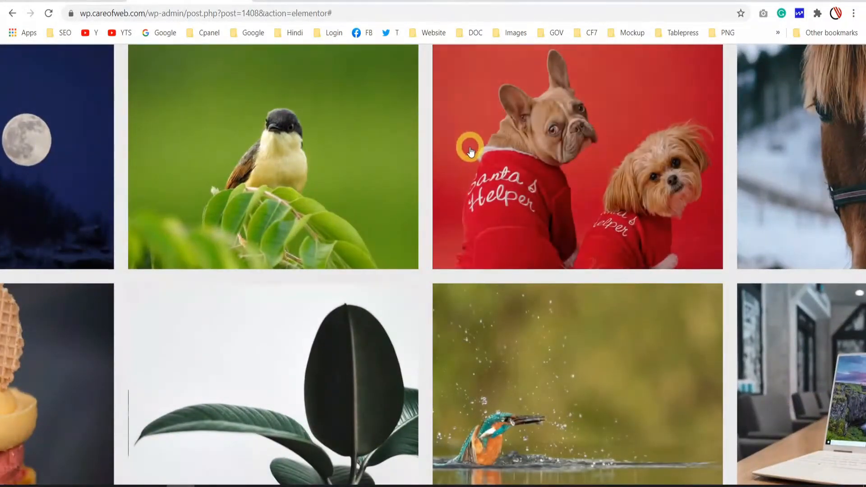
scroll(464, 144, "down", 5)
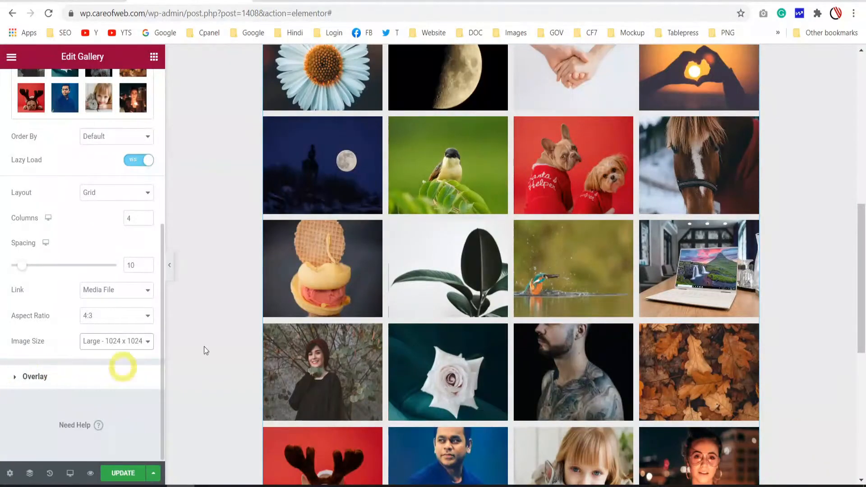
scroll(575, 247, "up", 4)
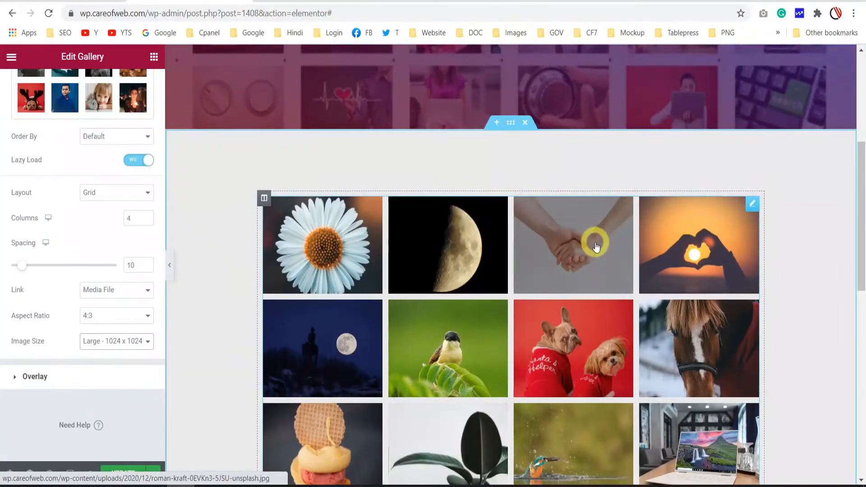
scroll(587, 244, "down", 7)
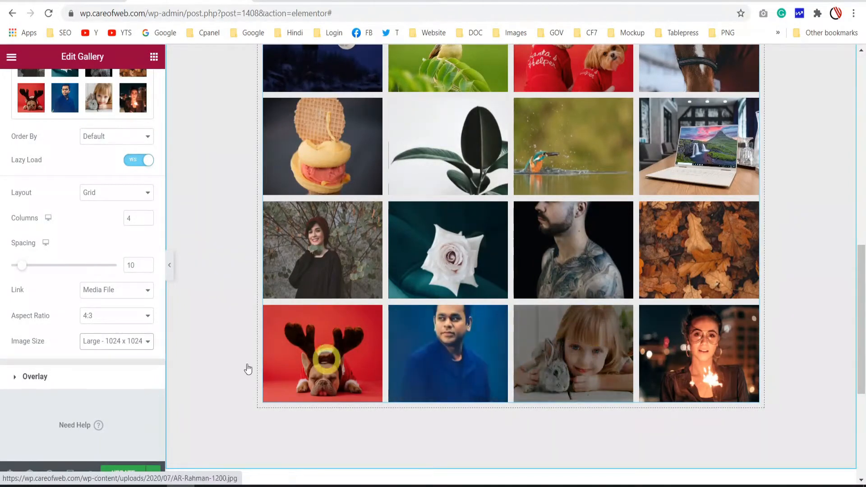
Try the gallery without the overlay background, checking the effect on the images, and enable the background again.
left_click(30, 377)
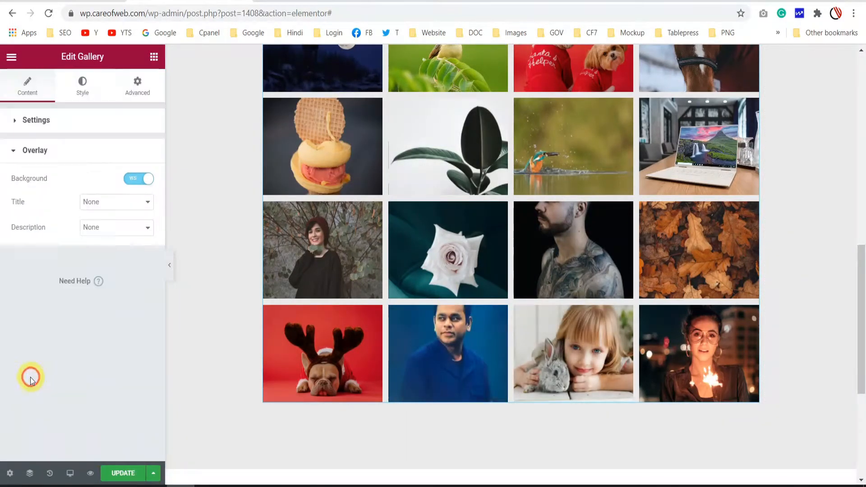
left_click(134, 180)
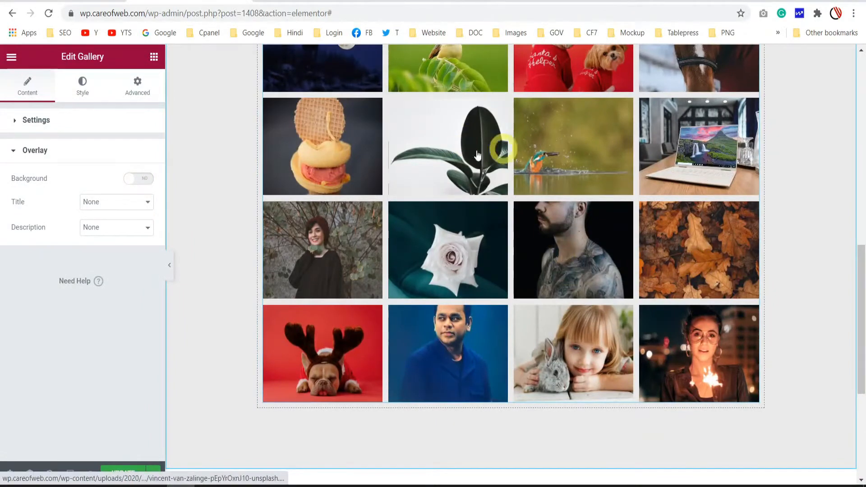
left_click(149, 180)
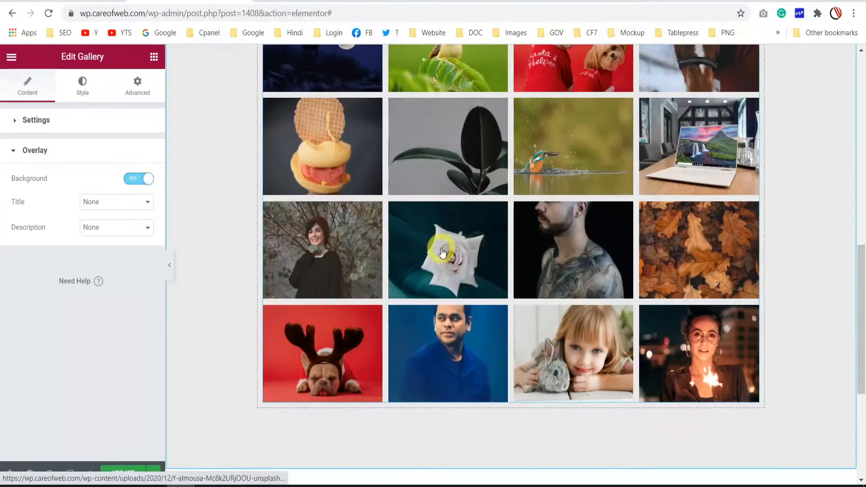
scroll(526, 123, "up", 4)
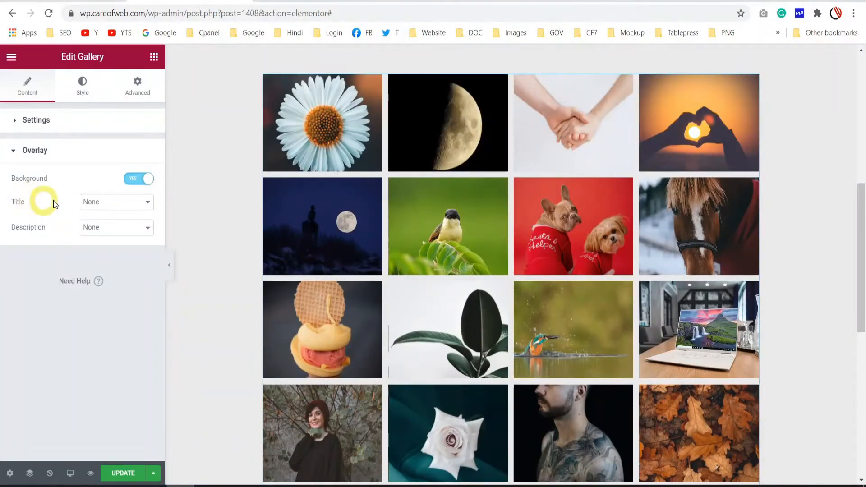
Examine the alt text, title, caption and description fields of the mountain meadow image in the gallery's media library and close it.
left_click(116, 203)
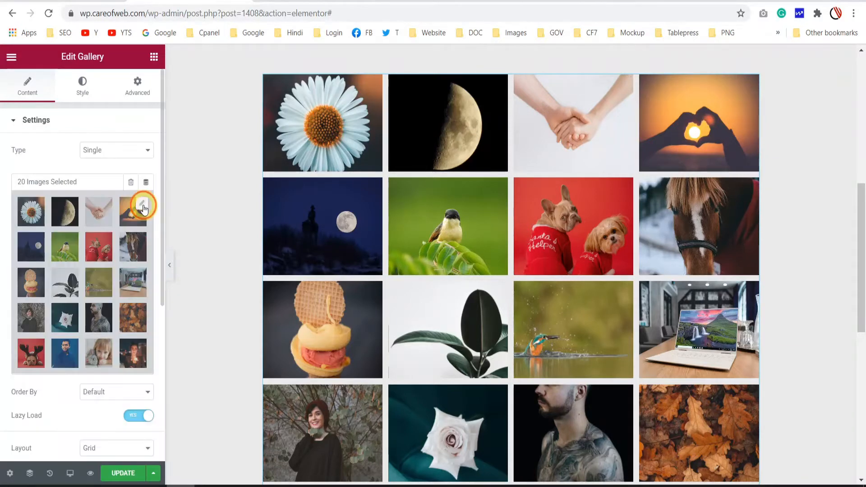
left_click(142, 205)
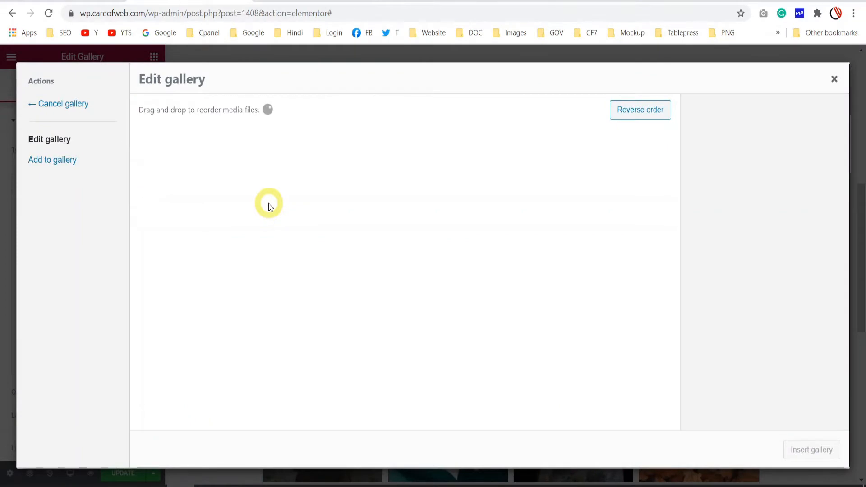
left_click(57, 161)
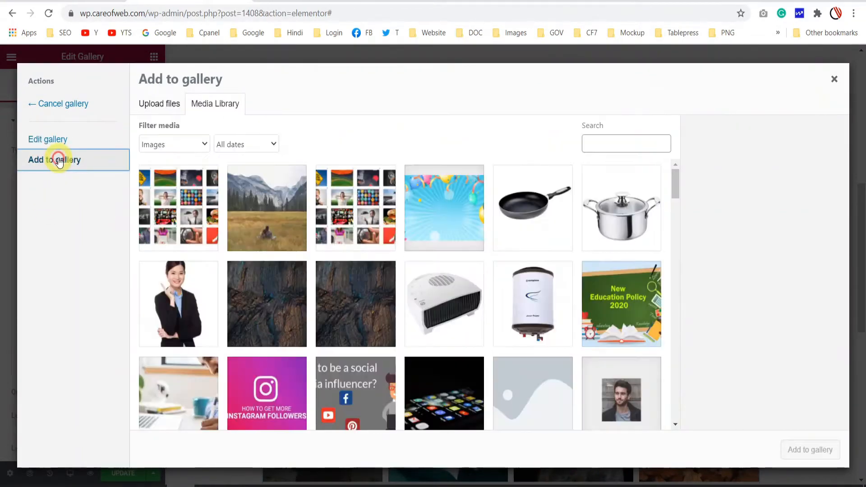
left_click(267, 208)
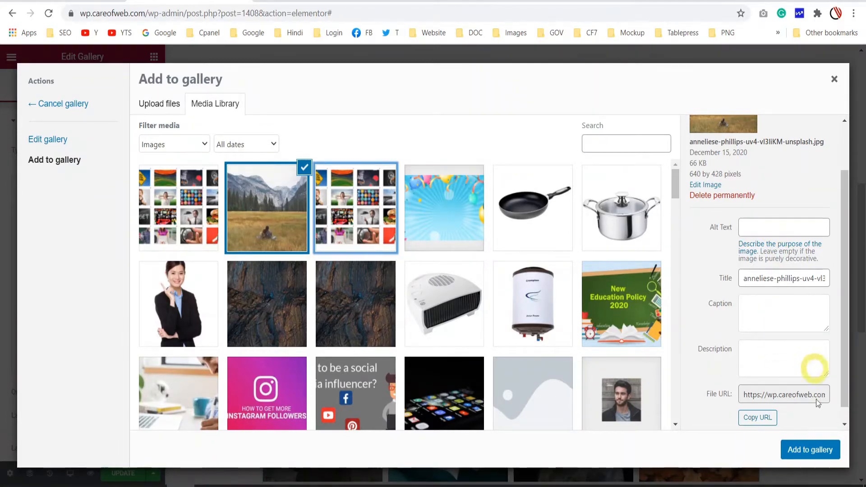
left_click(812, 450)
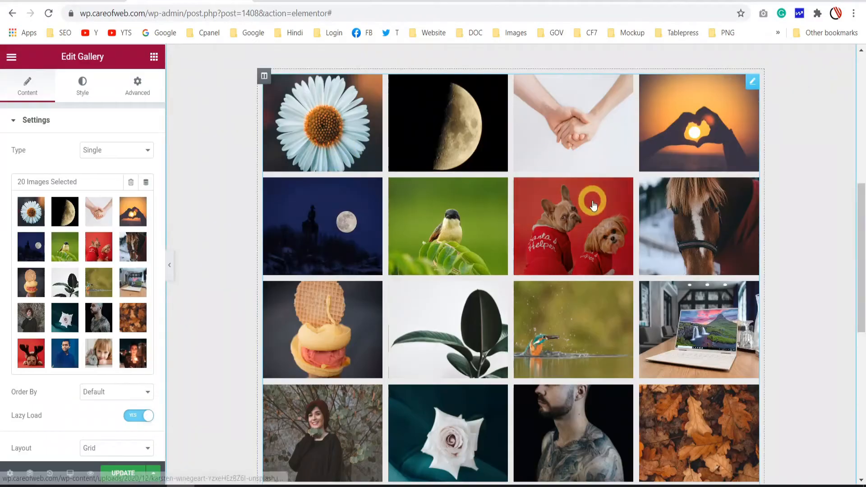
Set the title of the gallery's image overlay to show each image's Title.
scroll(594, 206, "down", 10)
scroll(72, 354, "down", 3)
left_click(34, 375)
left_click(125, 202)
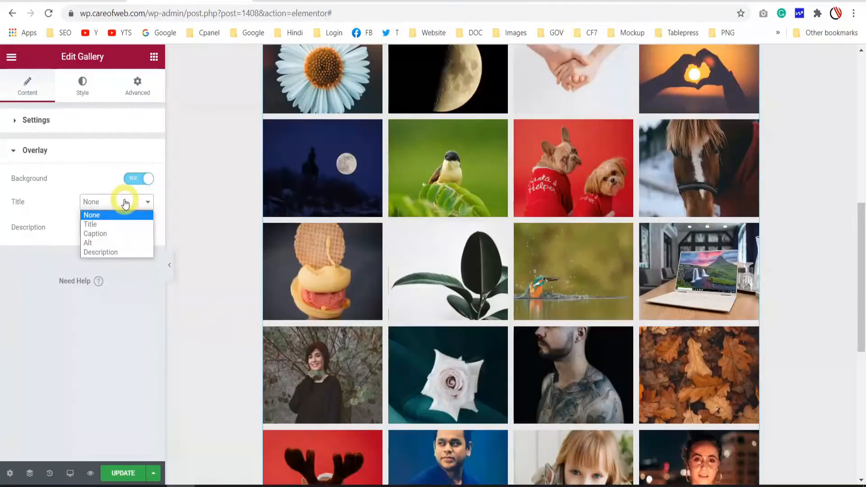
left_click(114, 225)
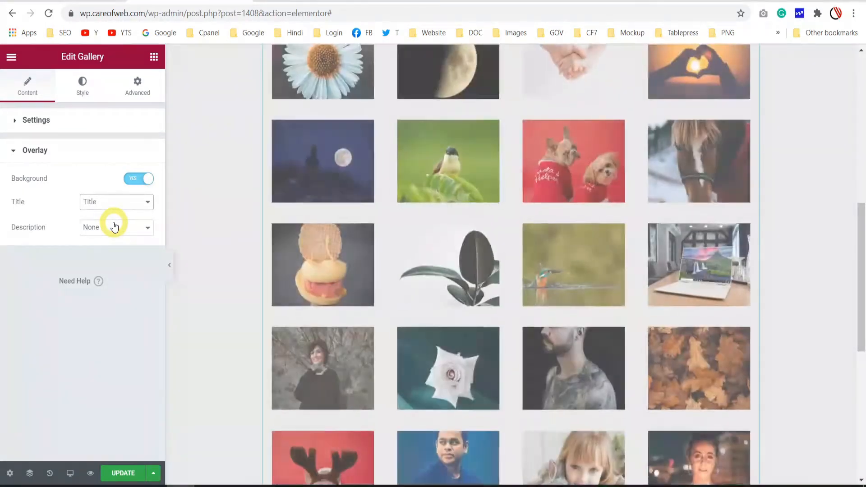
Check the overlay title on the images and set the overlay description to Caption.
scroll(223, 265, "up", 3)
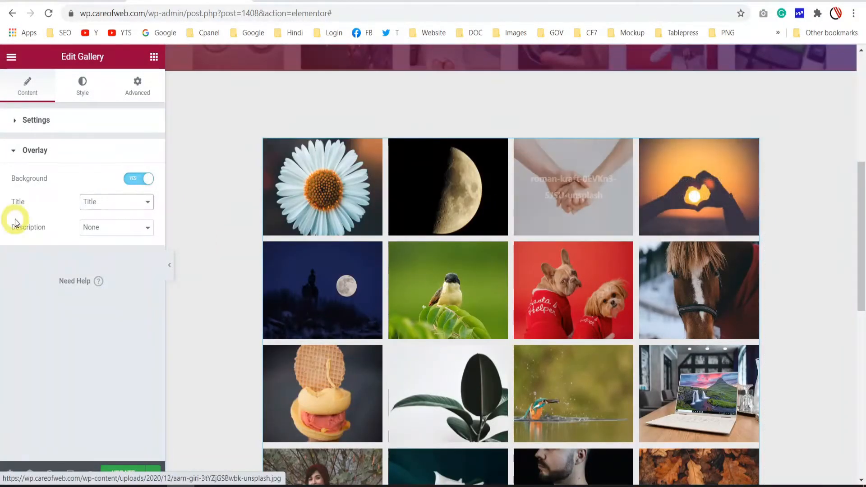
left_click(130, 228)
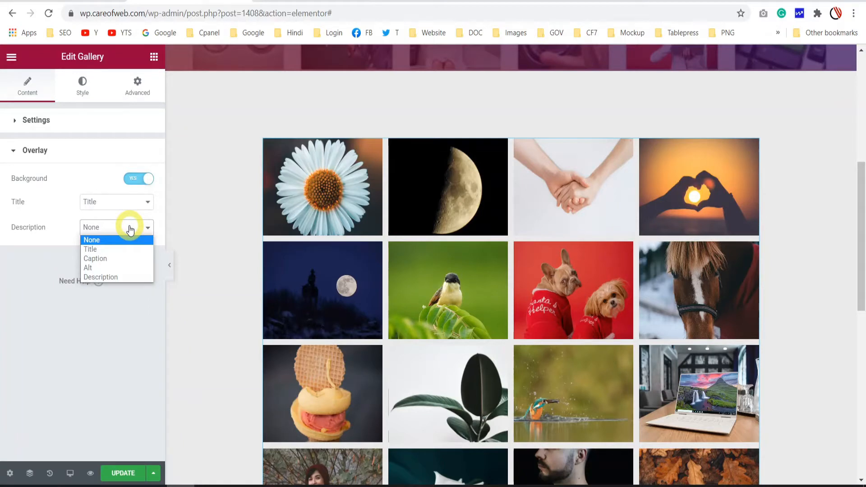
left_click(116, 258)
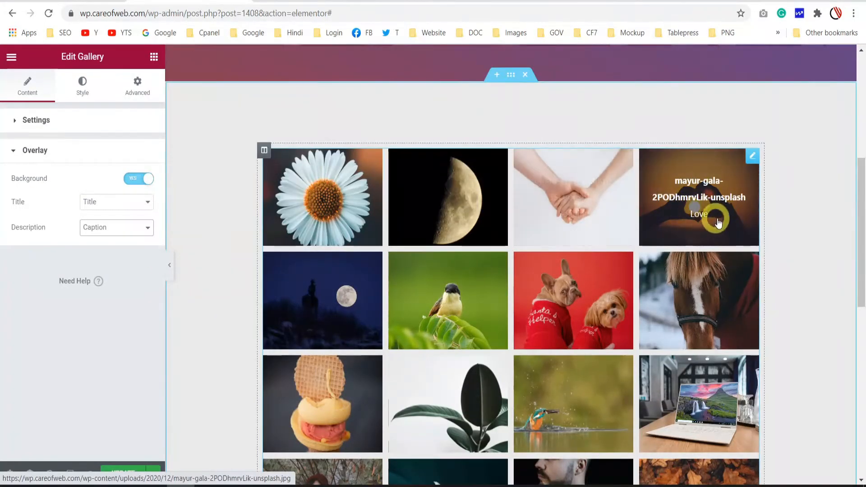
Set the gallery overlay's title to Caption and its description to Title, and check the overlay text on the images.
scroll(712, 221, "up", 5)
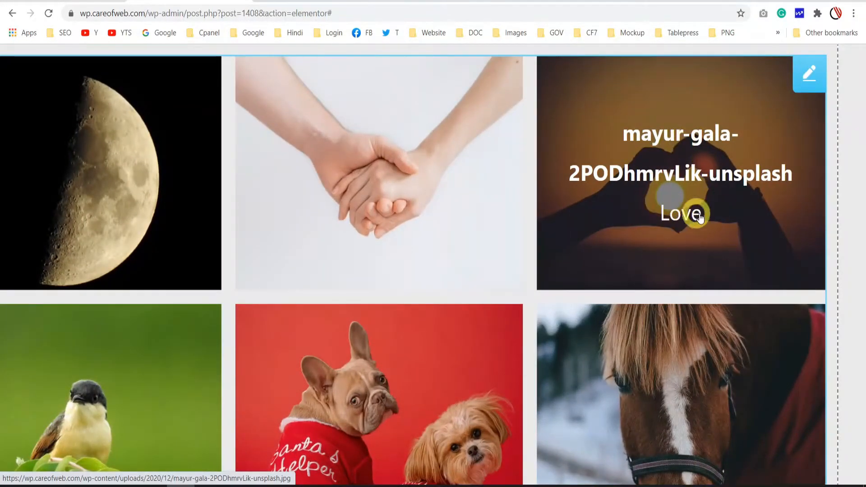
scroll(681, 214, "down", 5)
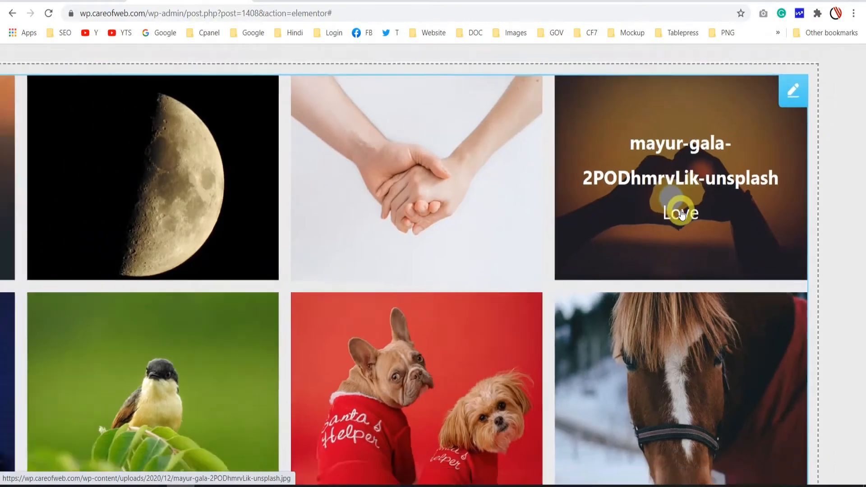
left_click(90, 201)
left_click(122, 201)
left_click(123, 200)
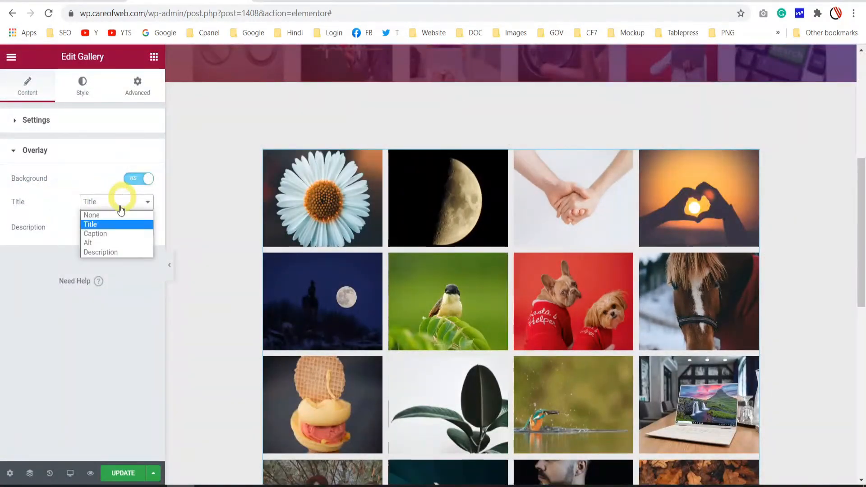
left_click(110, 234)
left_click(117, 232)
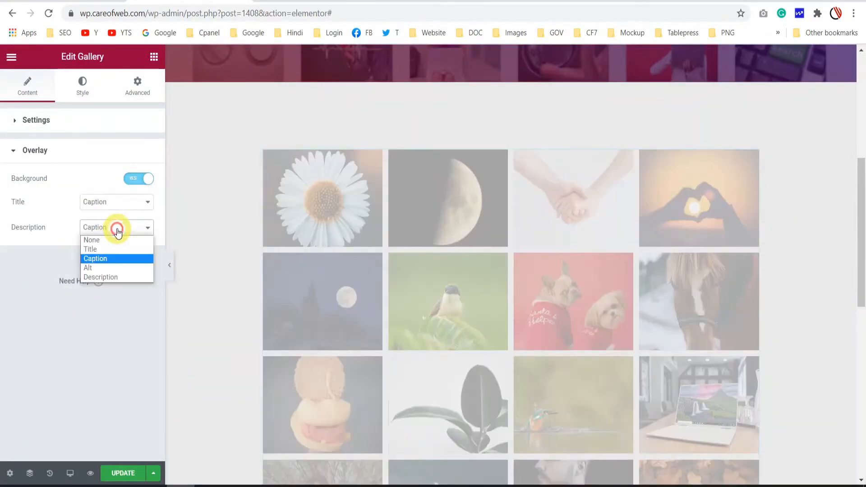
left_click(110, 249)
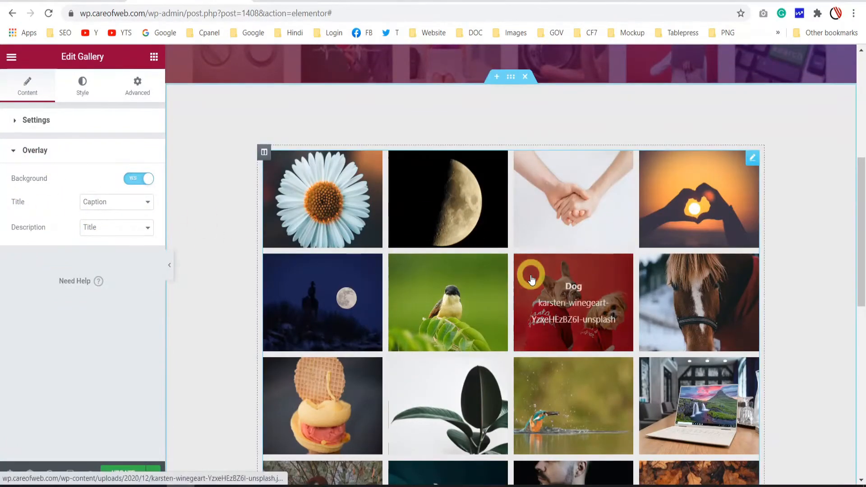
scroll(532, 261, "down", 3)
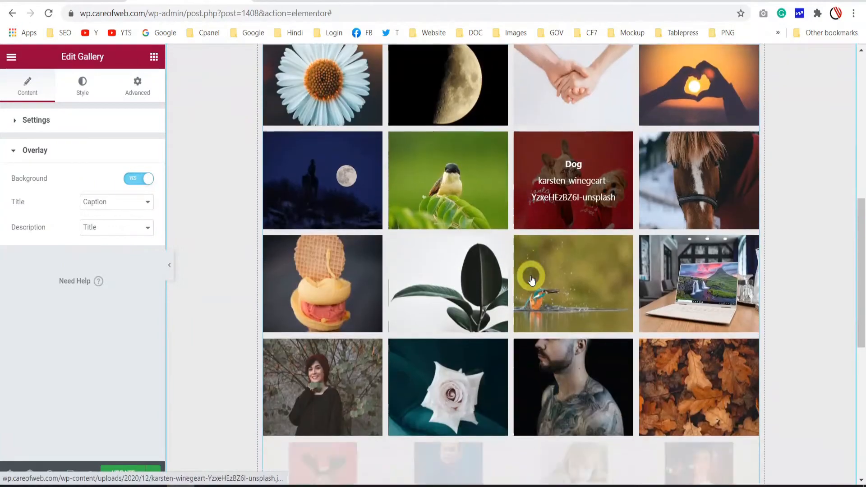
Give the gallery images a 5 px border in #383636 with a border radius of 39 px.
left_click(82, 86)
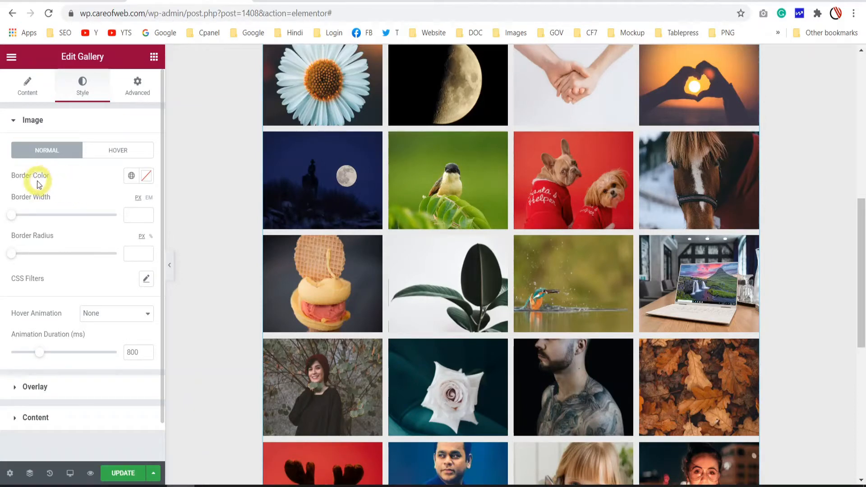
scroll(412, 207, "up", 2)
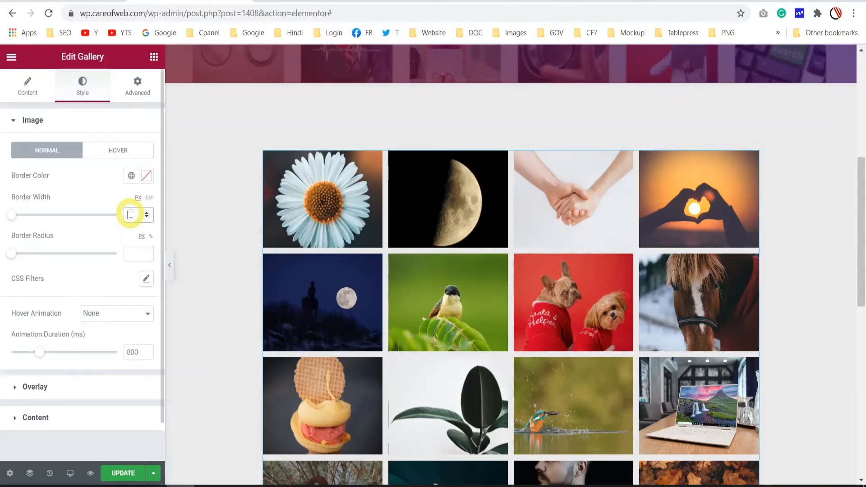
left_click(147, 176)
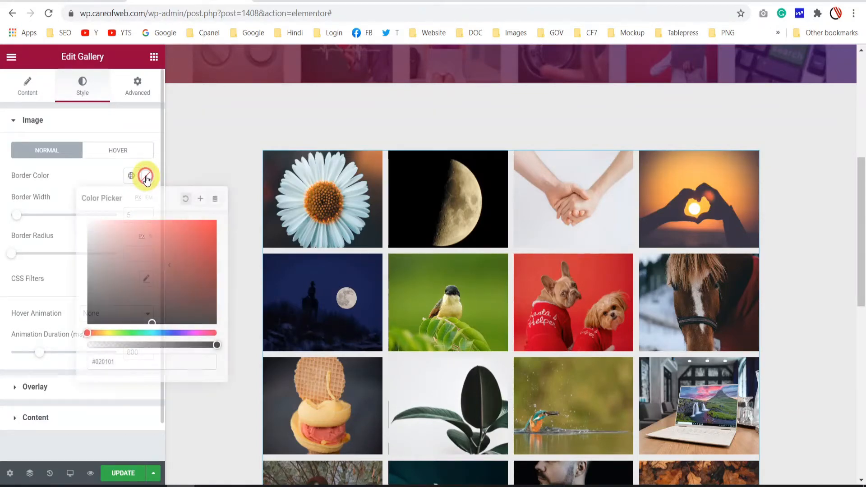
left_click(91, 301)
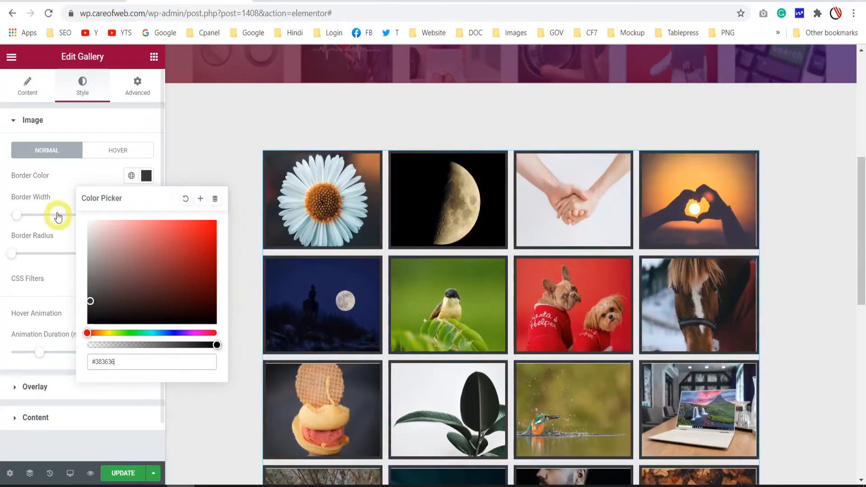
left_click(62, 185)
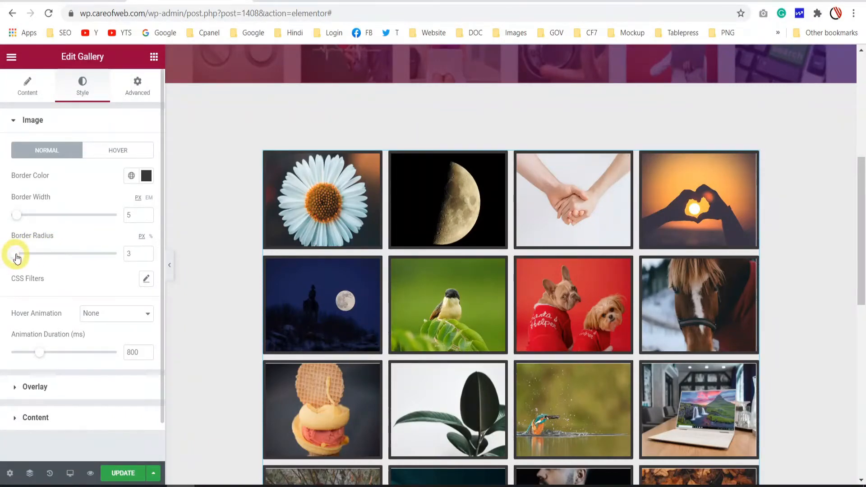
left_click_drag(38, 258, 53, 258)
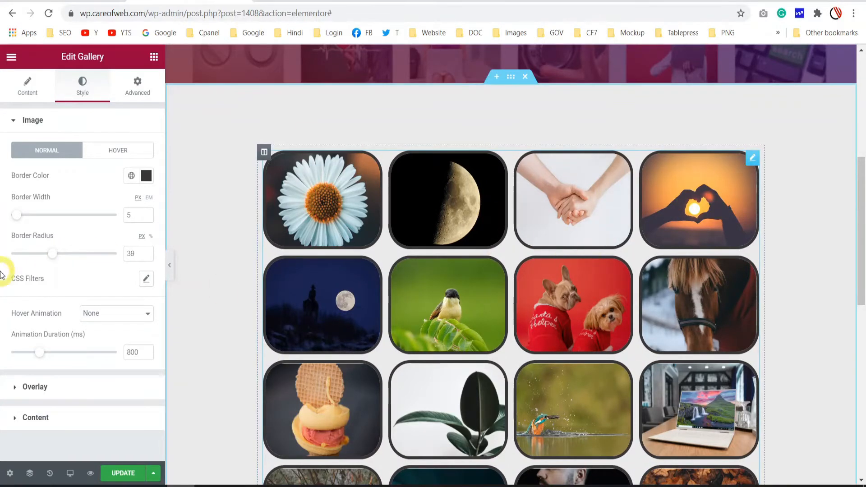
Try a blur filter of about 5.5 on the gallery images and return the blur to 0.
scroll(94, 262, "down", 2)
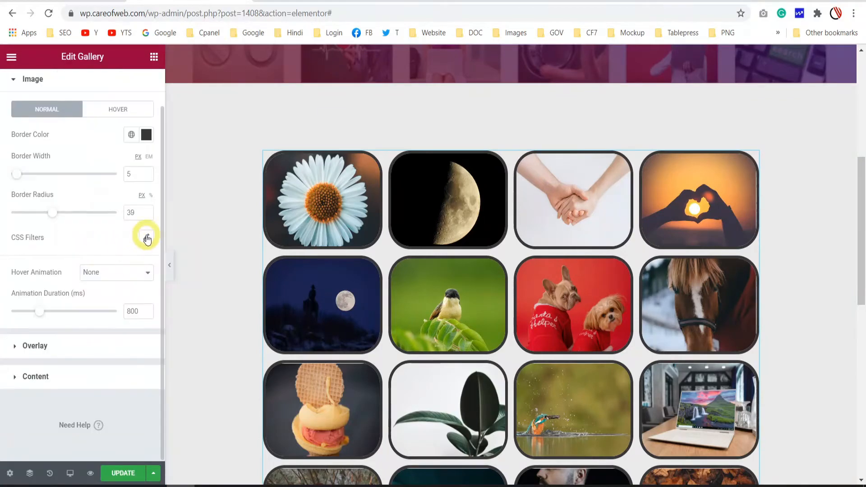
left_click(146, 238)
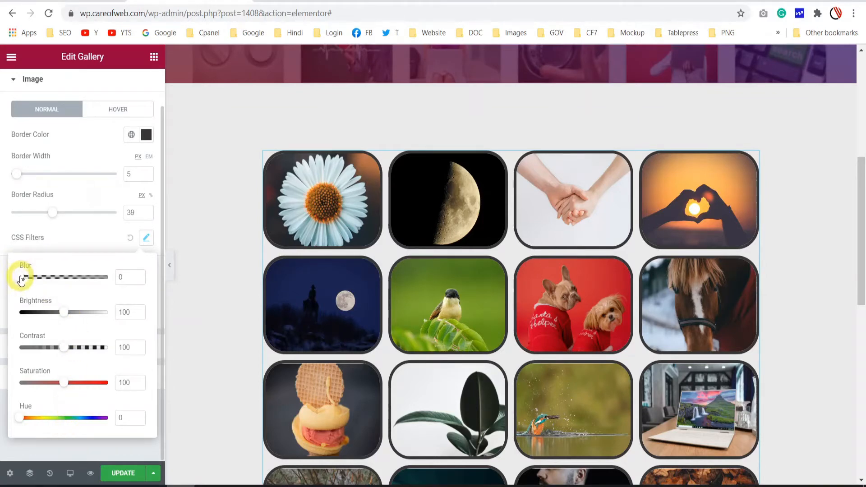
left_click_drag(36, 279, 70, 280)
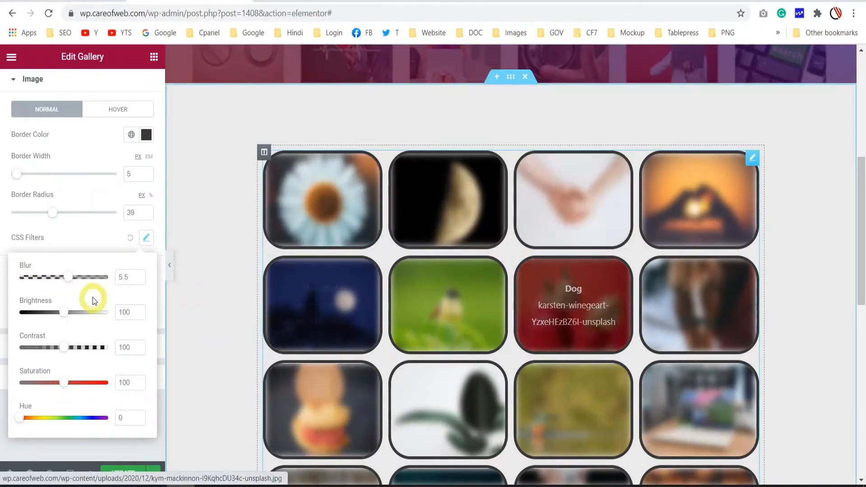
left_click_drag(70, 280, 9, 277)
left_click(95, 250)
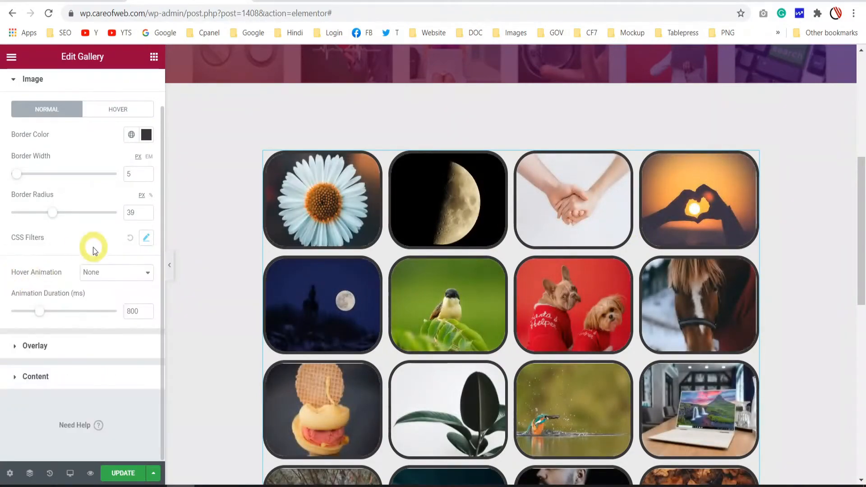
Try CSS filters of brightness 159, contrast 52 and saturation 148 on the images, and reset the filters.
left_click(145, 238)
left_click_drag(64, 312, 91, 313)
left_click_drag(64, 347, 42, 349)
left_click_drag(65, 383, 17, 387)
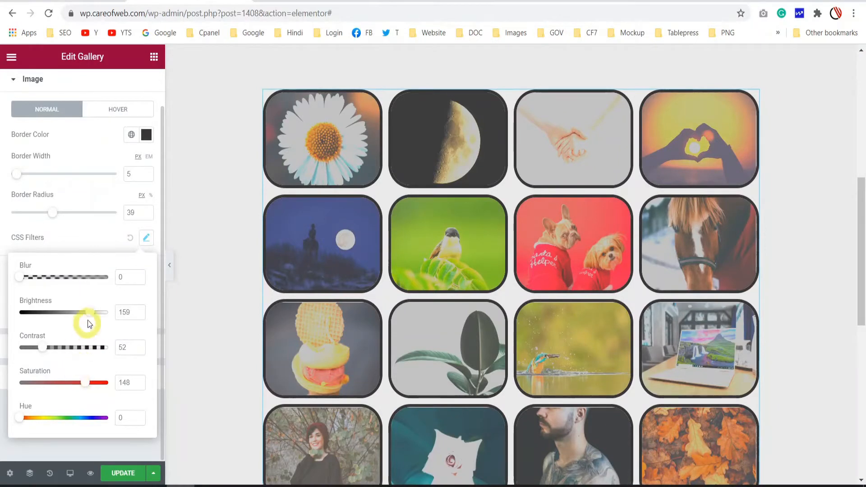
left_click(131, 239)
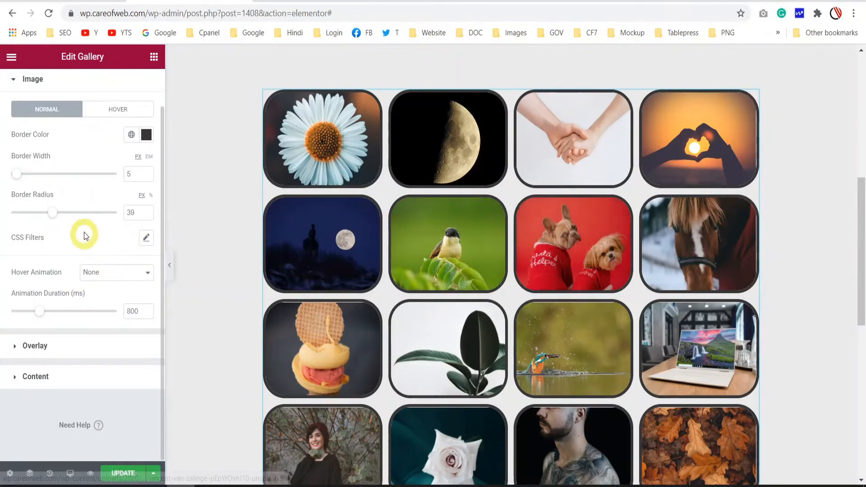
Set the images' hover state to a red #EC0C0C border with a border radius of 0.
left_click(117, 109)
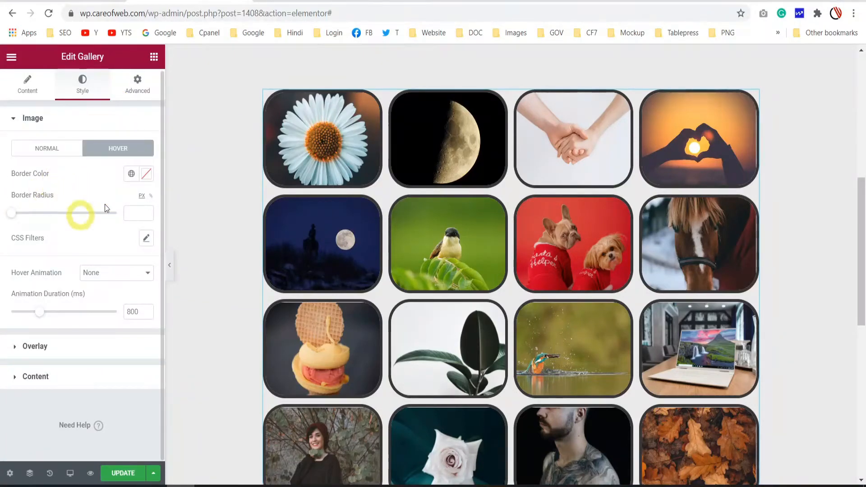
left_click(146, 174)
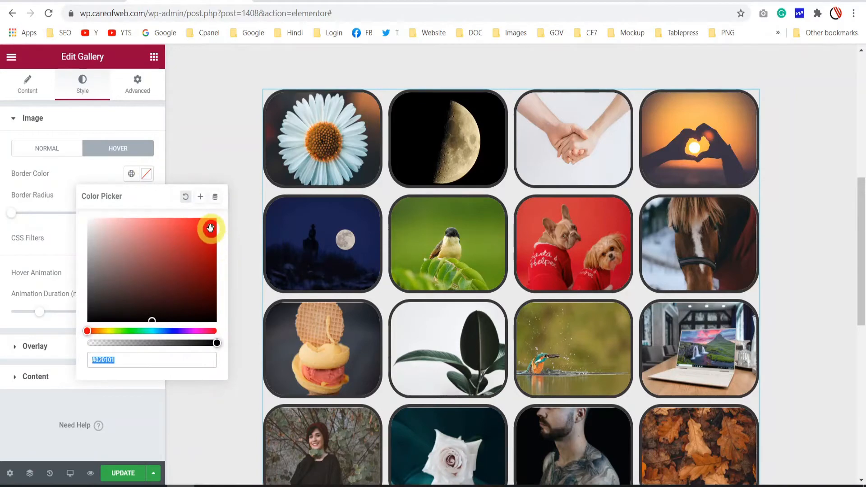
left_click(211, 228)
left_click(92, 175)
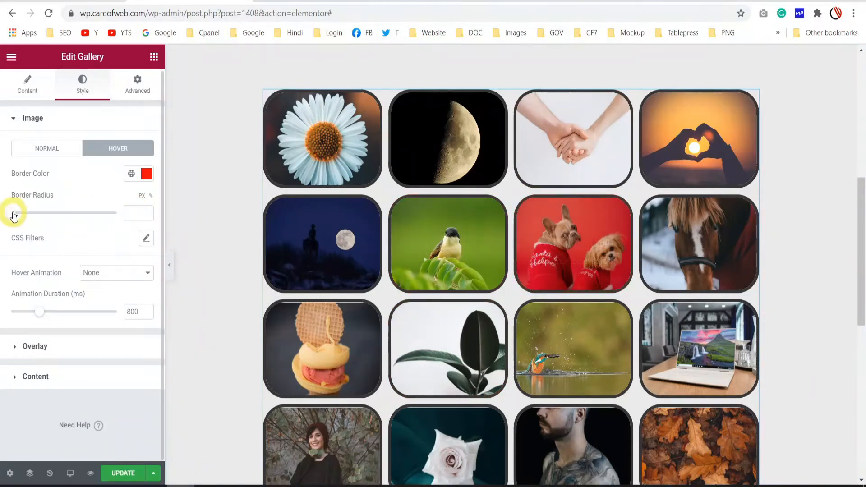
mouse_move(13, 217)
left_mouse_down()
mouse_move(42, 217)
mouse_move(9, 217)
left_mouse_up()
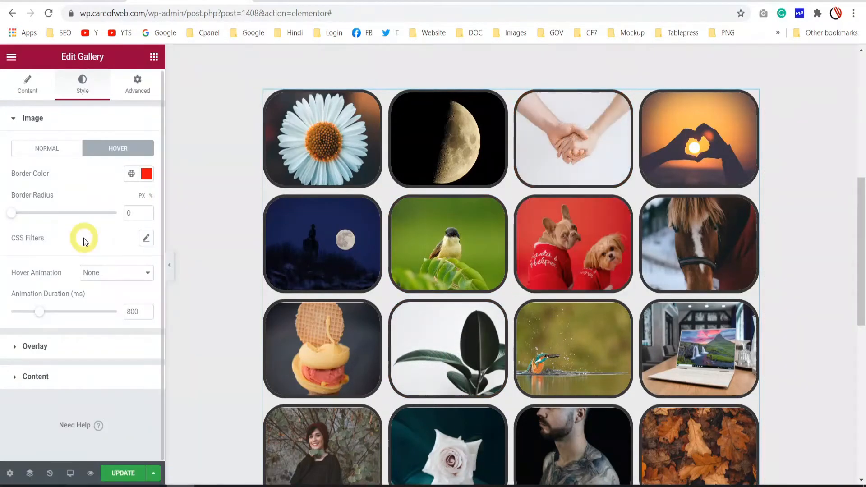
Try a saturation filter of 0 on hovered images, and clear the gallery images' border and filter styling.
left_click(146, 238)
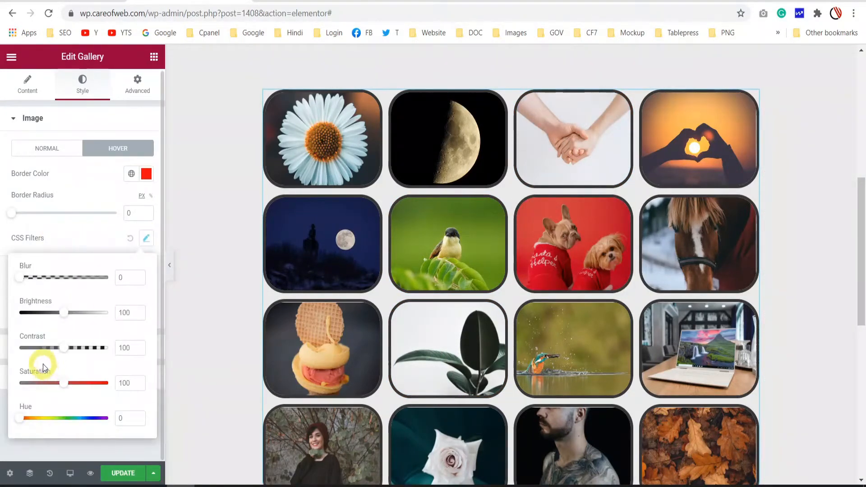
left_click_drag(67, 387, 7, 383)
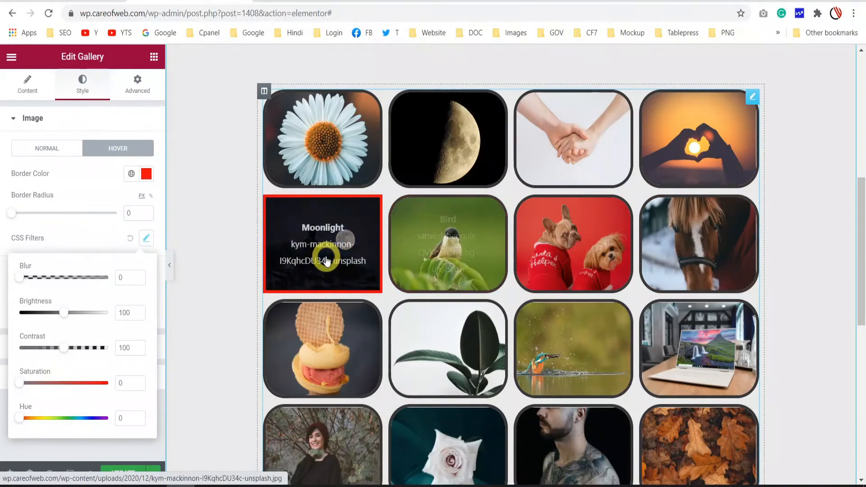
left_click(146, 238)
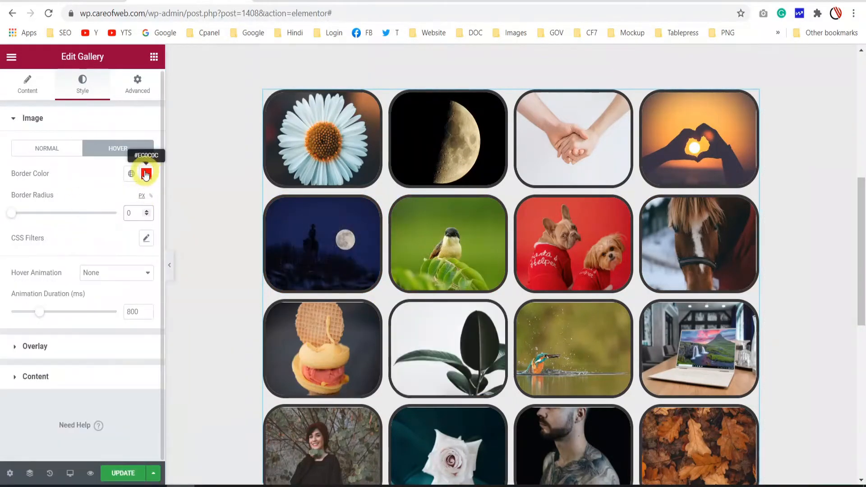
left_click(145, 174)
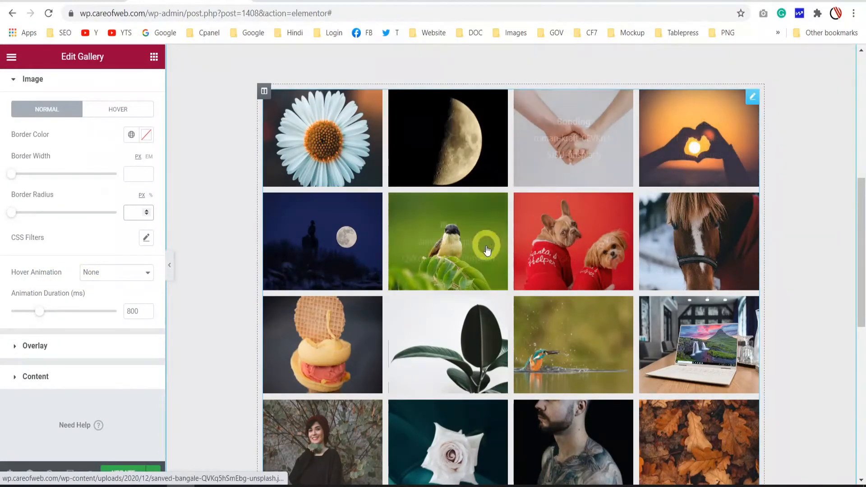
Set the gallery images' hover animation to Zoom In.
left_click(109, 272)
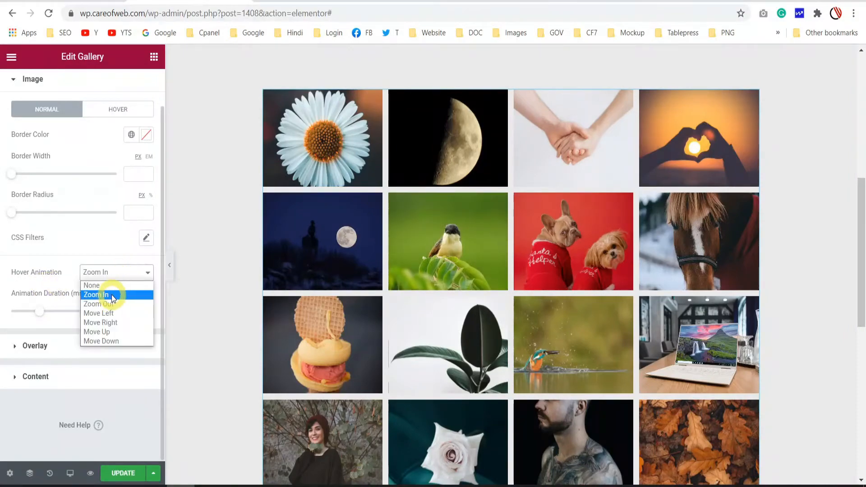
left_click(112, 296)
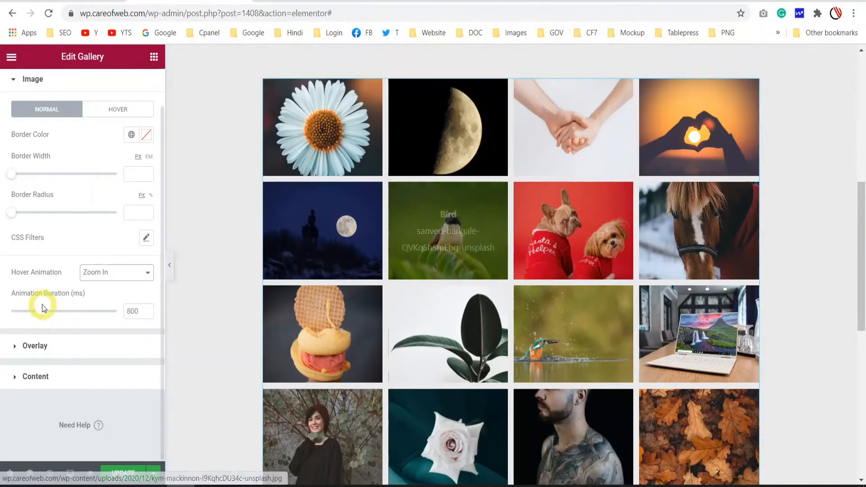
Try longer and shorter durations for the image hover animation, and set the duration back to 800 ms.
left_click_drag(42, 314, 119, 314)
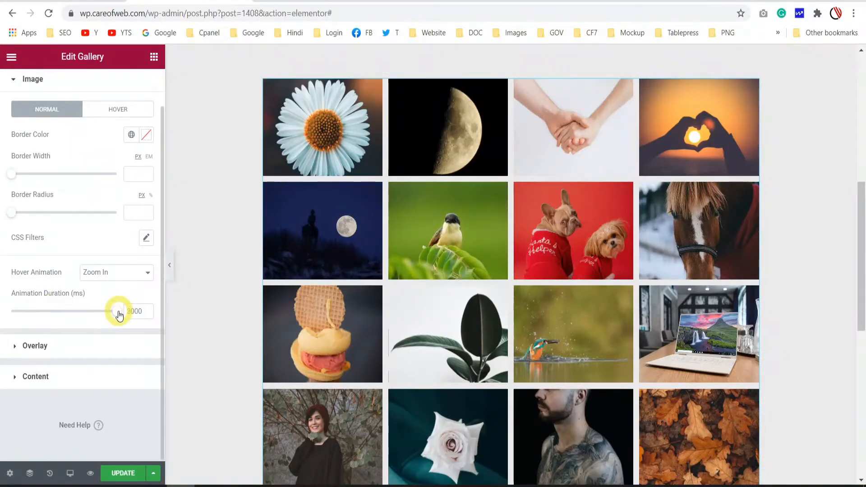
left_click(13, 313)
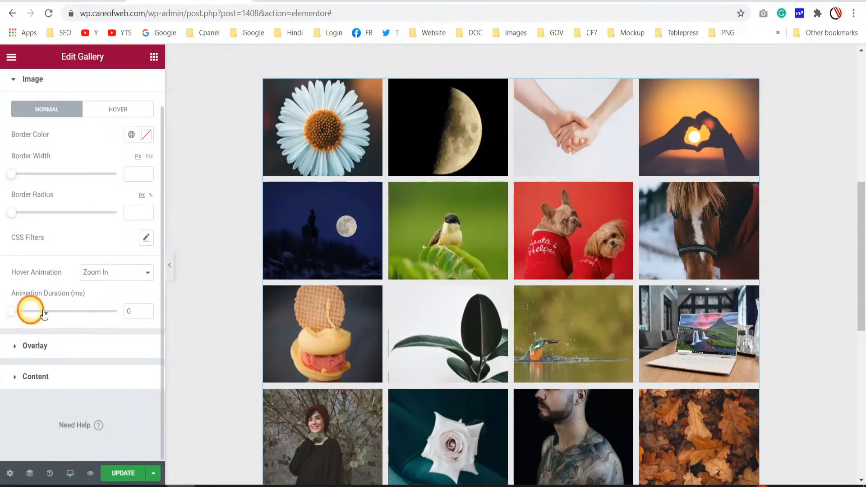
mouse_move(44, 314)
left_mouse_down()
mouse_move(18, 310)
mouse_move(32, 312)
left_mouse_up()
left_click(140, 311)
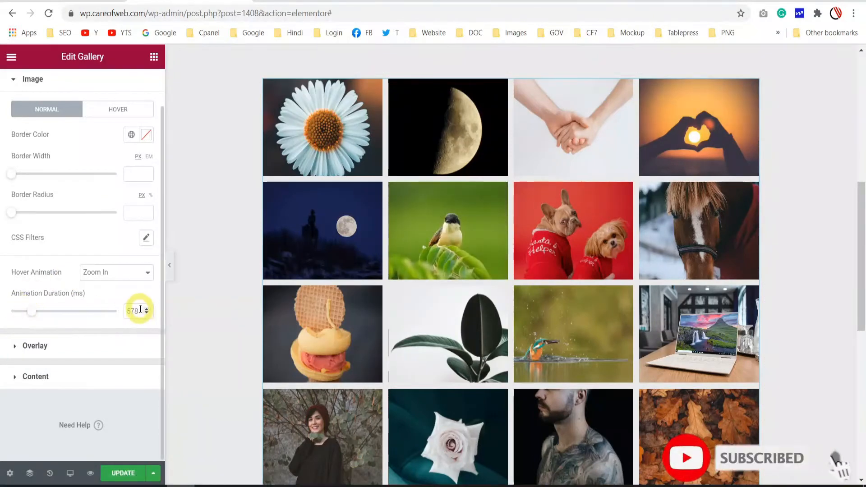
left_click_drag(140, 310, 116, 314)
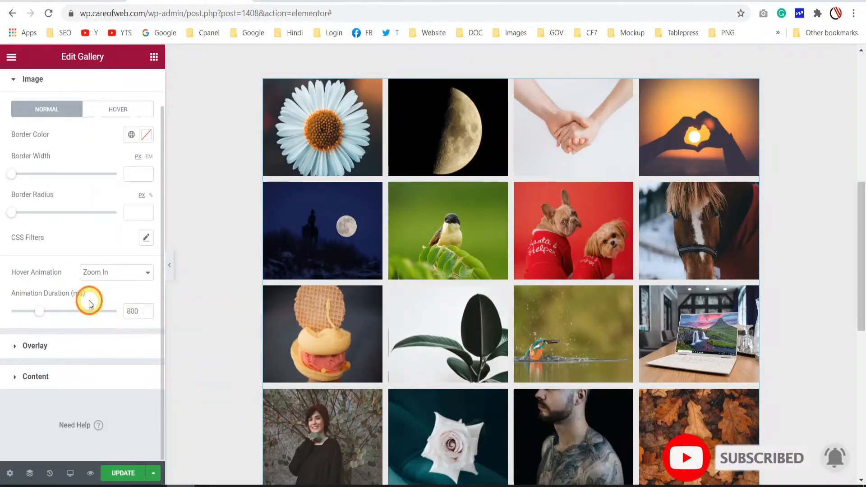
Set the gallery overlay's normal-state classic color to the green #85C989.
left_click(35, 345)
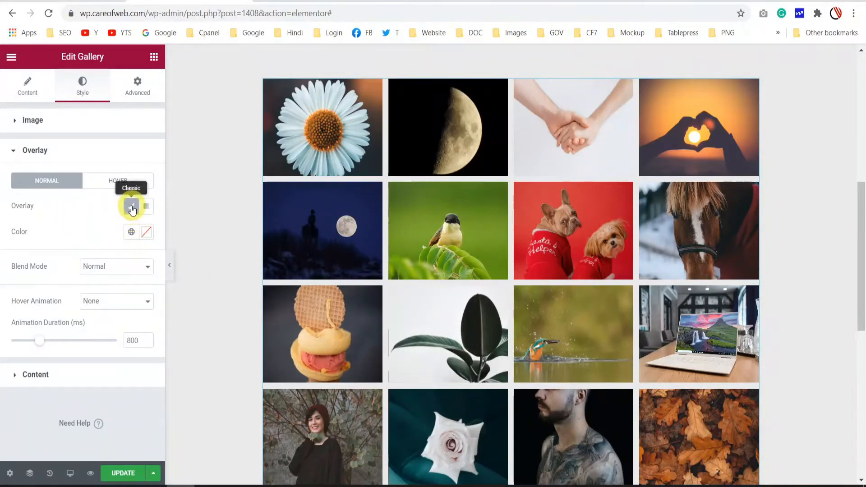
left_click(146, 232)
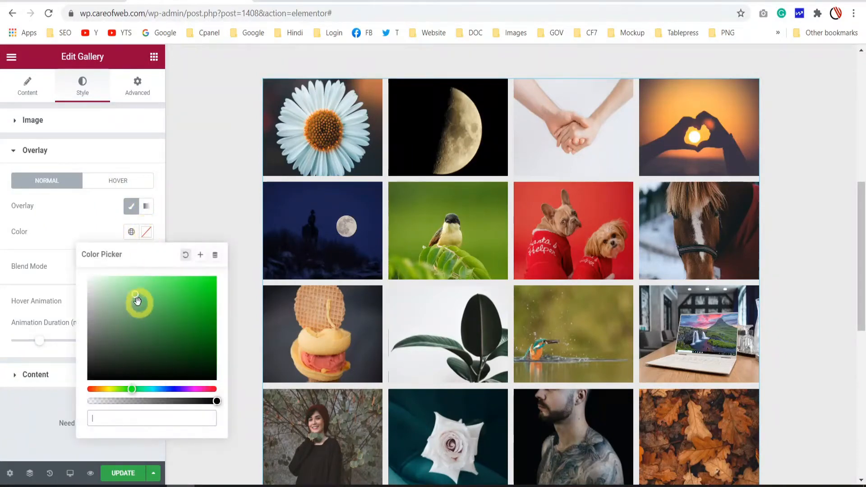
left_click_drag(134, 295, 124, 289)
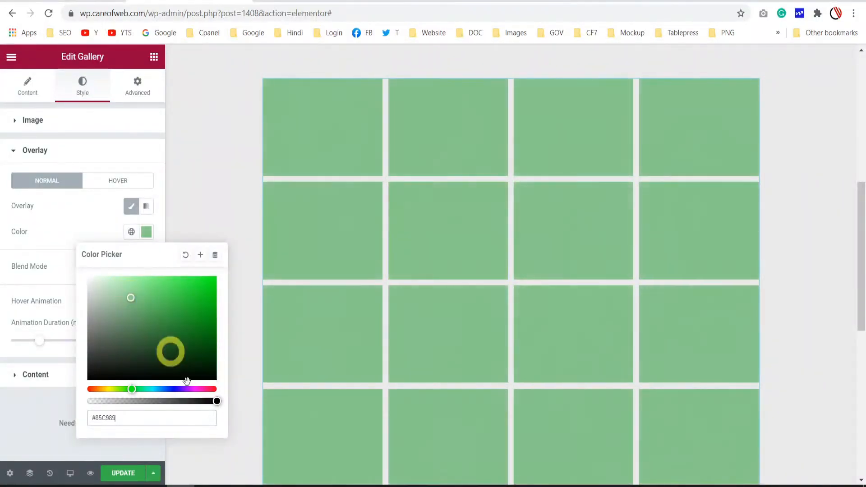
Try a semi-transparent version of the gallery's green normal-state overlay, and clear the overlay color.
left_click_drag(217, 401, 155, 401)
left_click(77, 222)
scroll(479, 303, "down", 3)
scroll(414, 220, "up", 4)
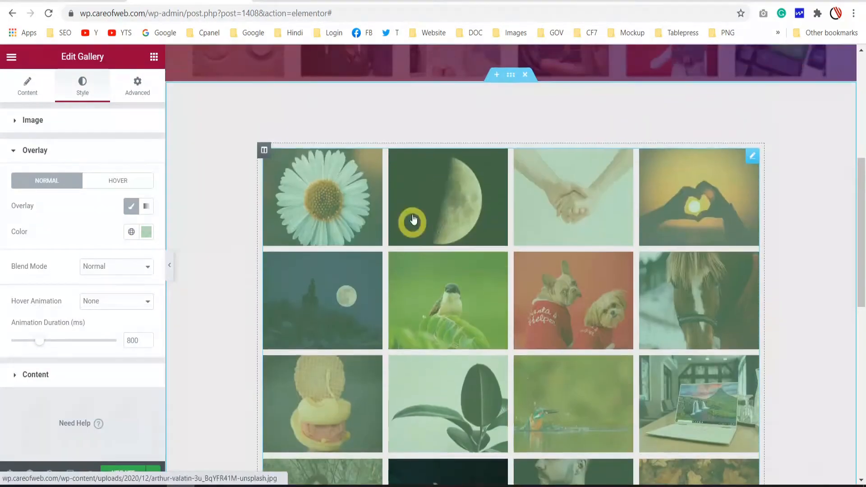
scroll(496, 295, "down", 4)
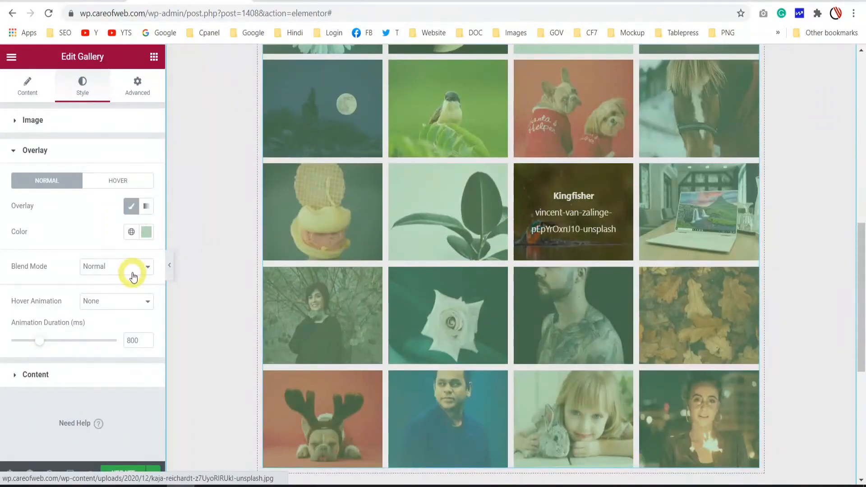
scroll(590, 209, "up", 4)
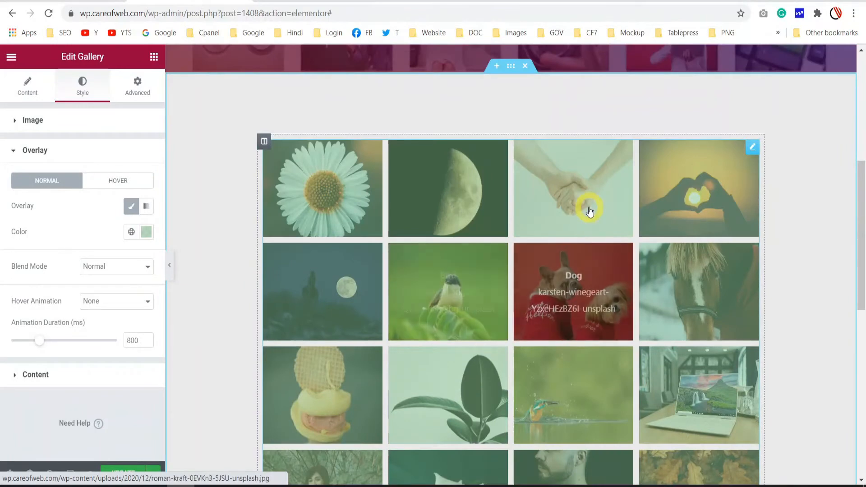
left_click(145, 232)
left_click(185, 255)
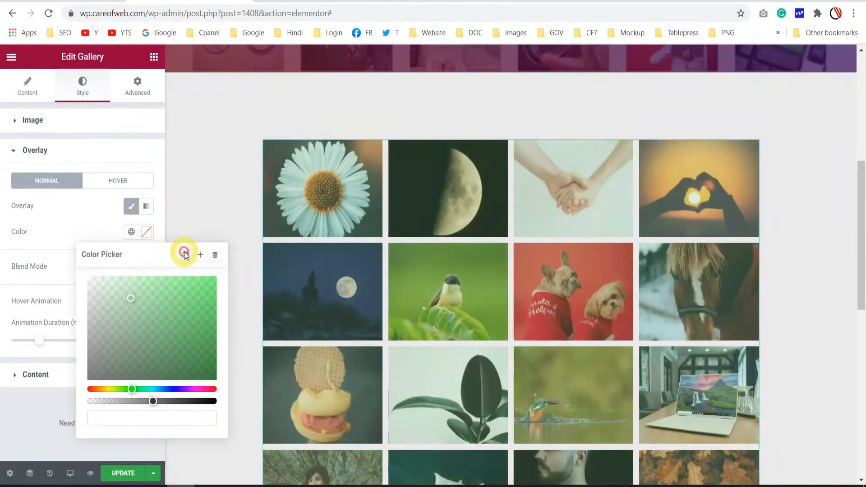
Set the gallery overlay's hover-state color to the translucent navy #011541D1.
left_click(118, 181)
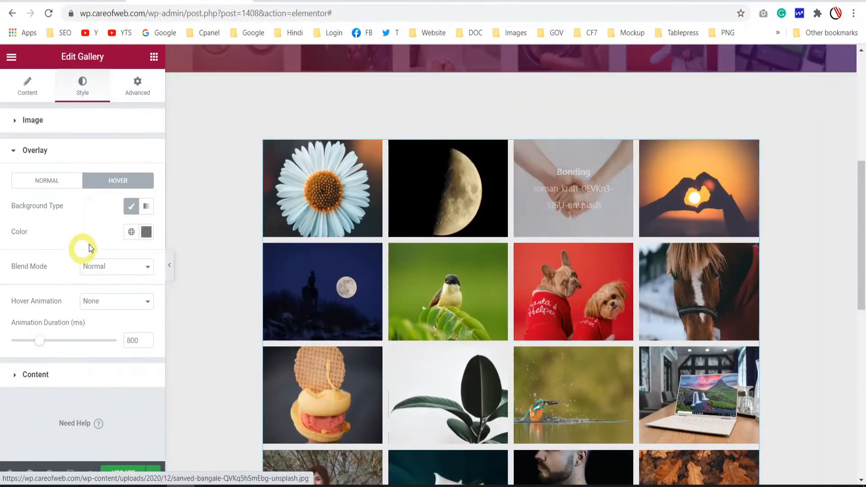
left_click(146, 234)
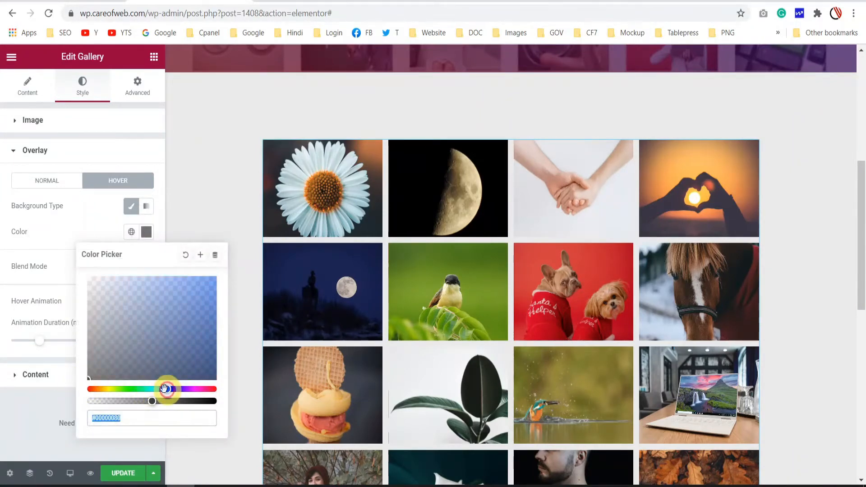
left_click_drag(95, 376, 214, 353)
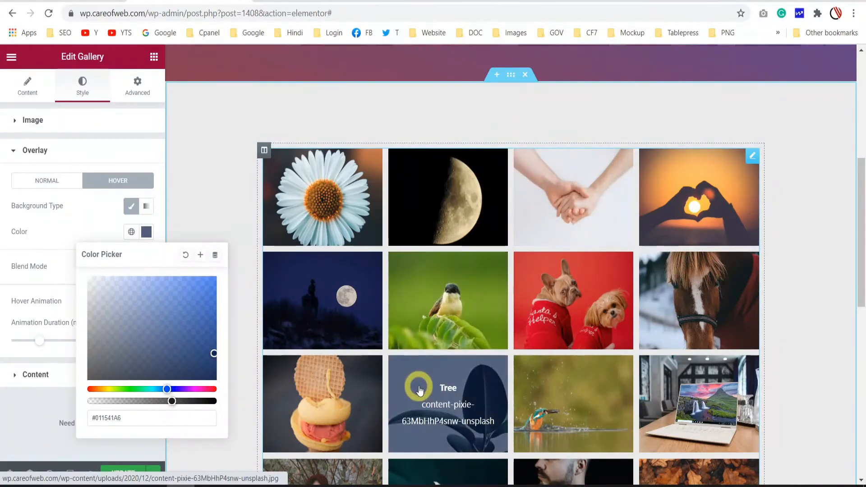
scroll(419, 393, "down", 4)
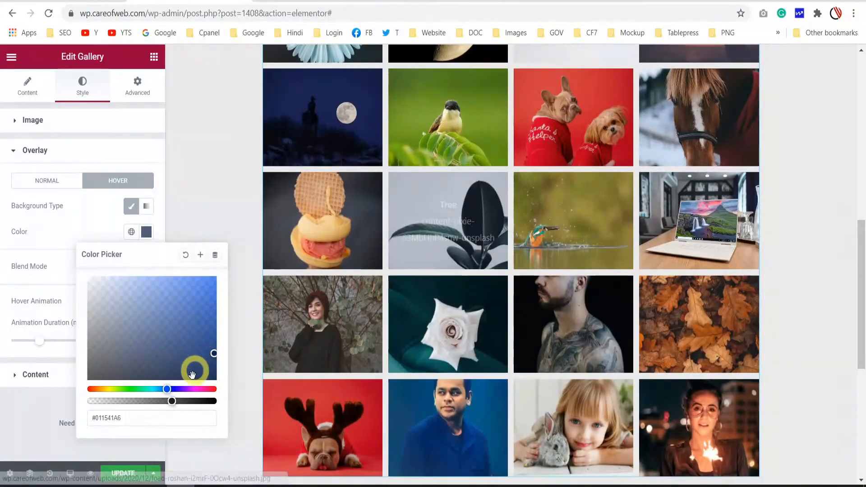
left_click_drag(172, 401, 194, 401)
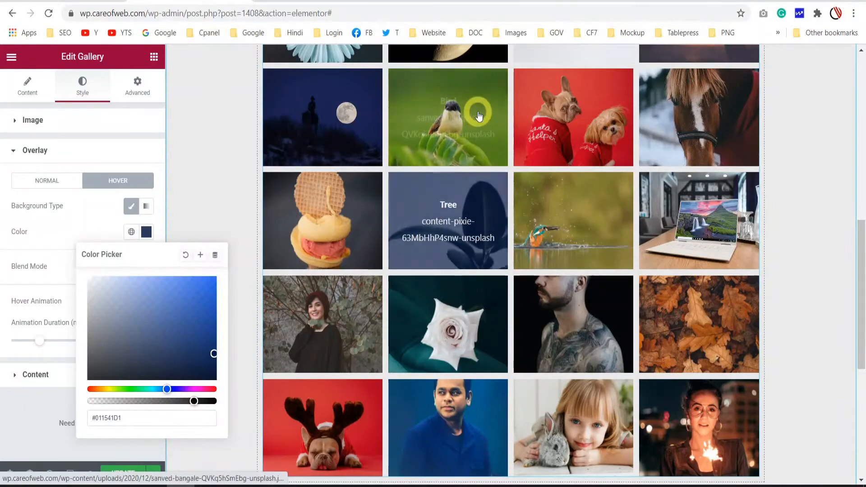
scroll(558, 95, "up", 3)
scroll(559, 96, "up", 1)
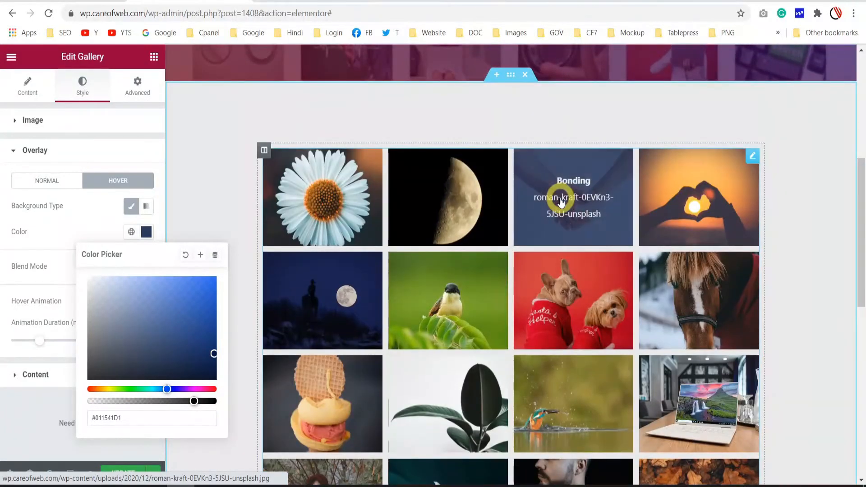
left_click(42, 257)
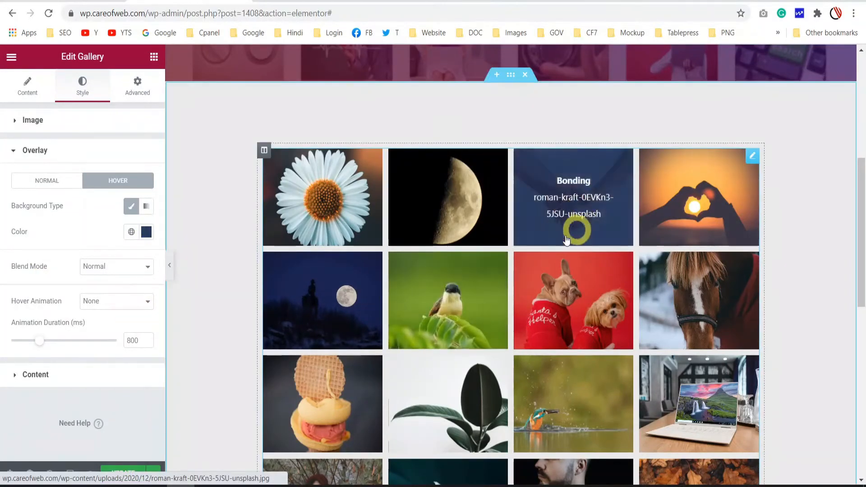
Try the Overlay blend mode on the gallery's hover overlay, and set the blend mode back to Normal.
left_click(121, 267)
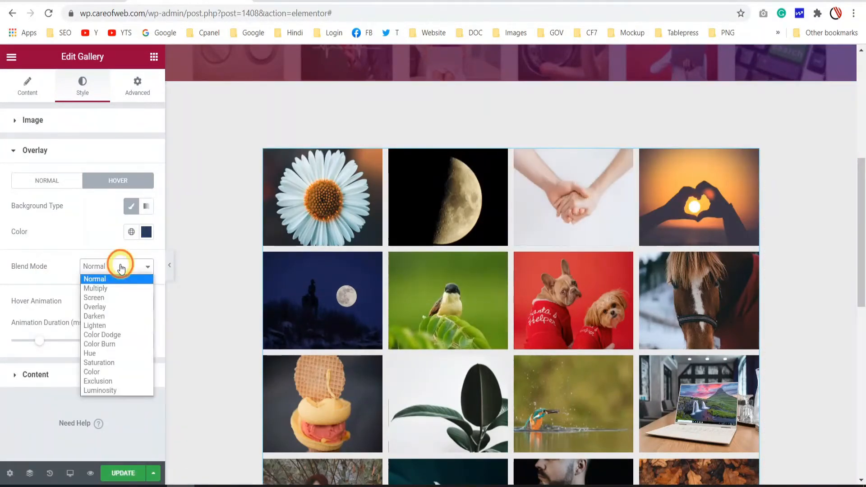
left_click(120, 308)
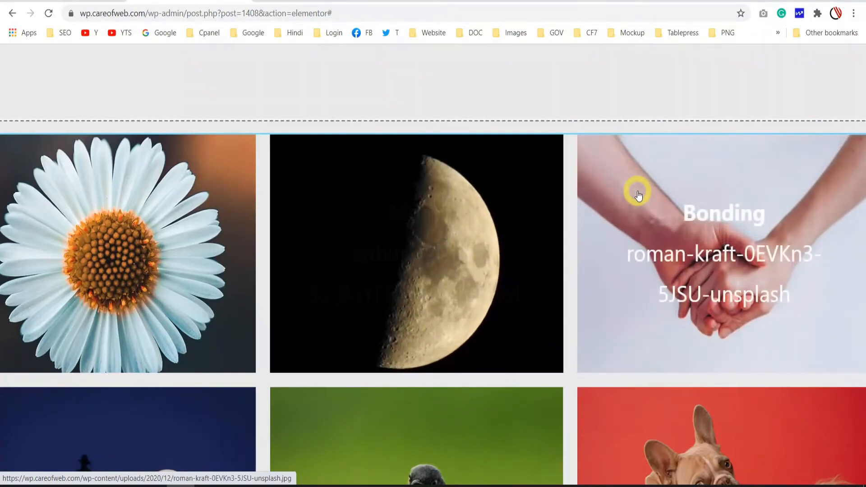
left_click(117, 266)
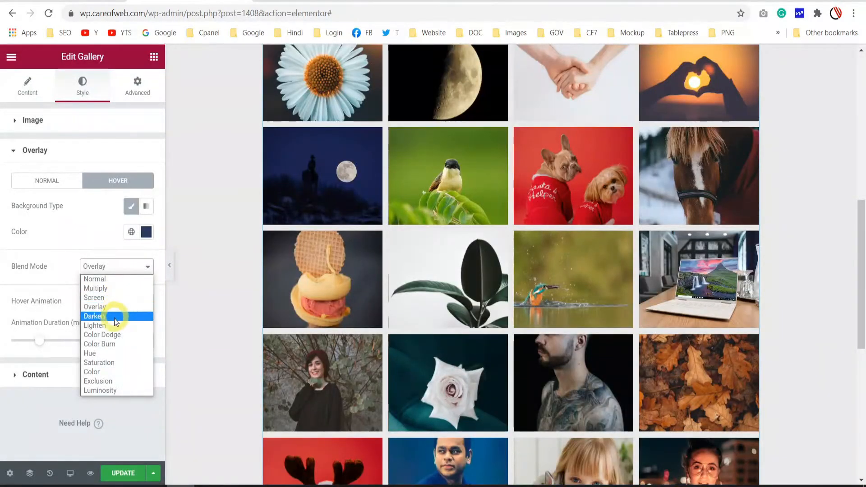
left_click(80, 239)
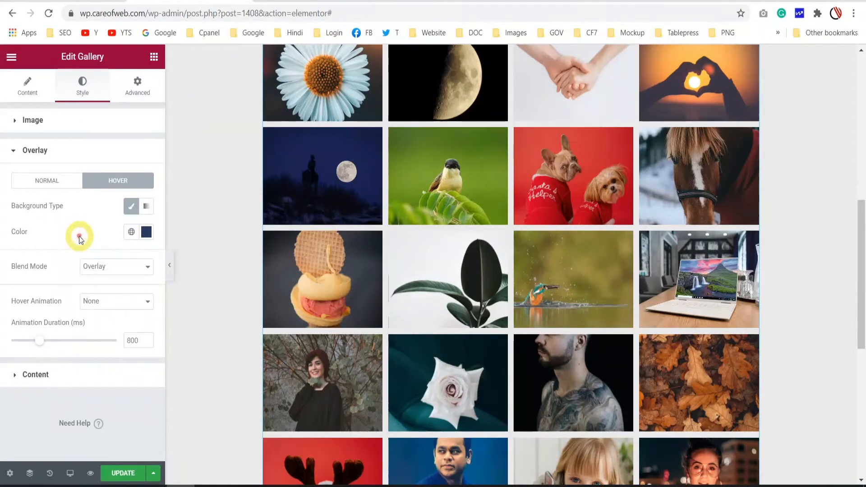
left_click(113, 269)
left_click(107, 277)
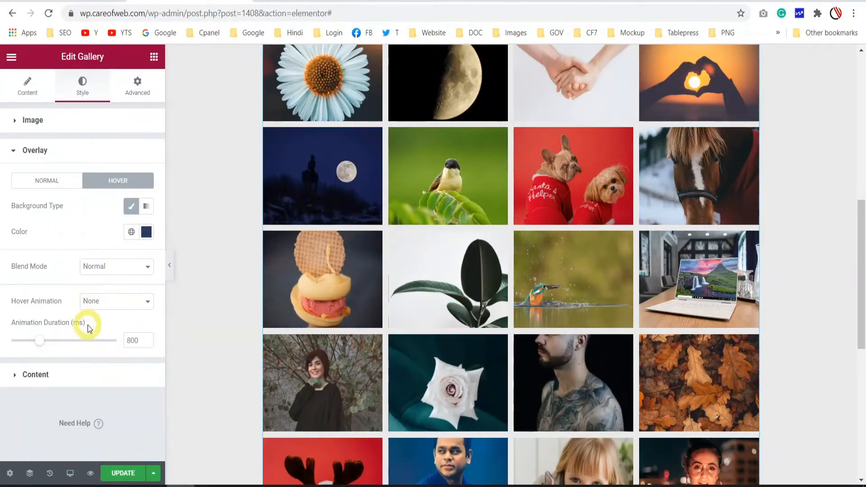
Try left alignment and the top vertical position for the gallery's caption content.
left_click(59, 183)
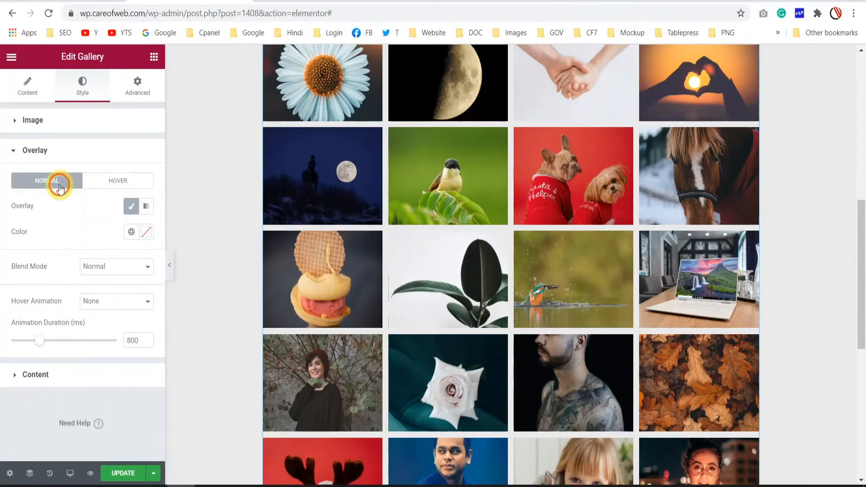
left_click(35, 375)
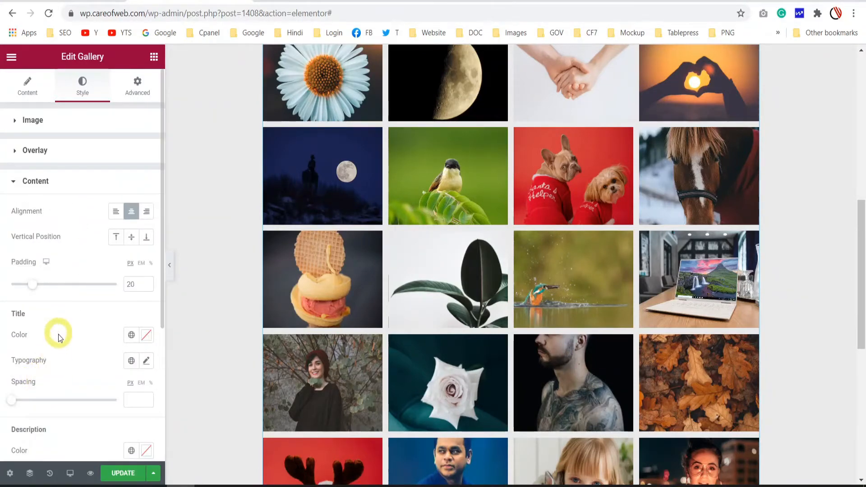
scroll(58, 335, "down", 3)
scroll(59, 334, "up", 3)
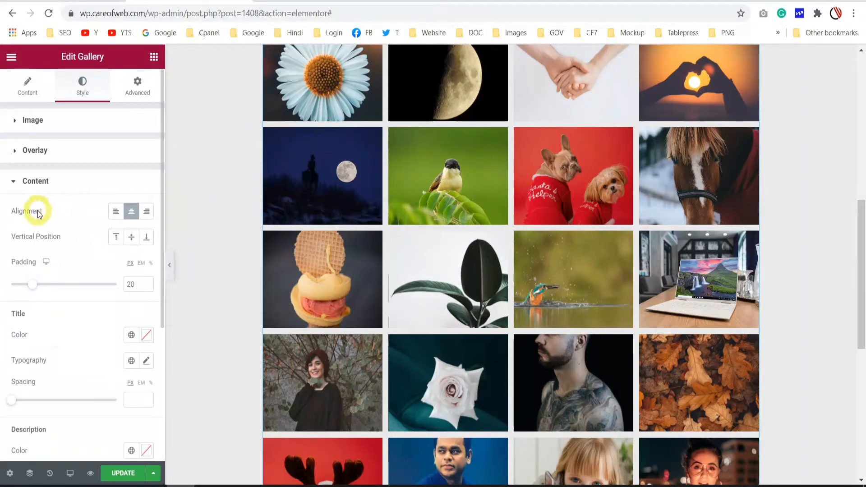
mouse_move(350, 179)
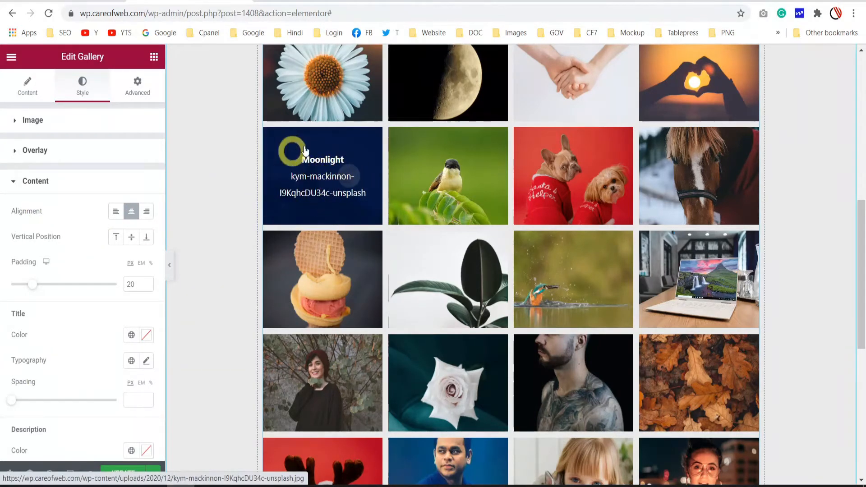
left_click(116, 213)
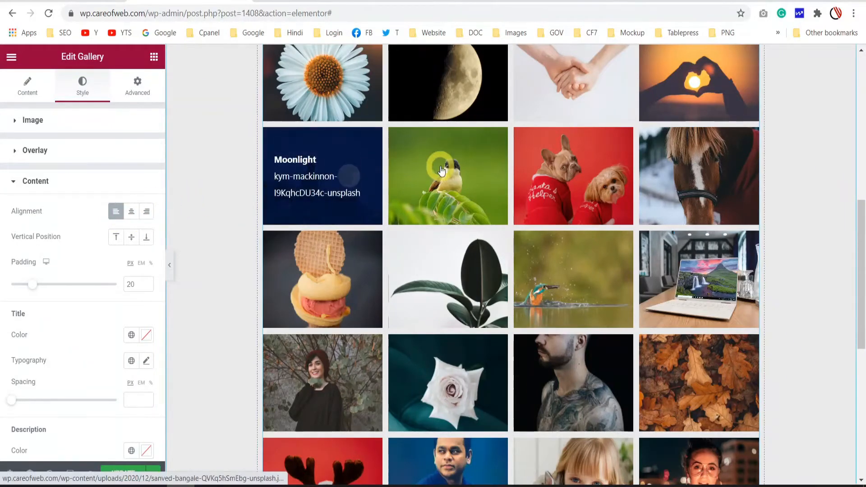
mouse_move(441, 170)
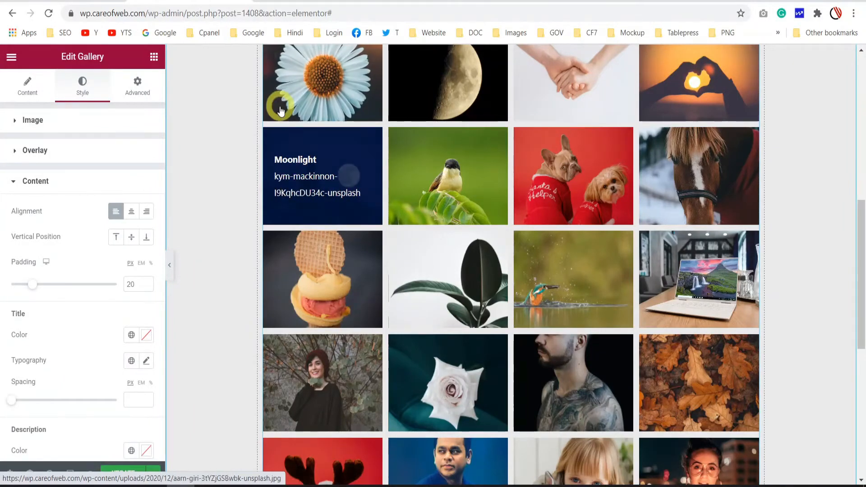
left_click(116, 240)
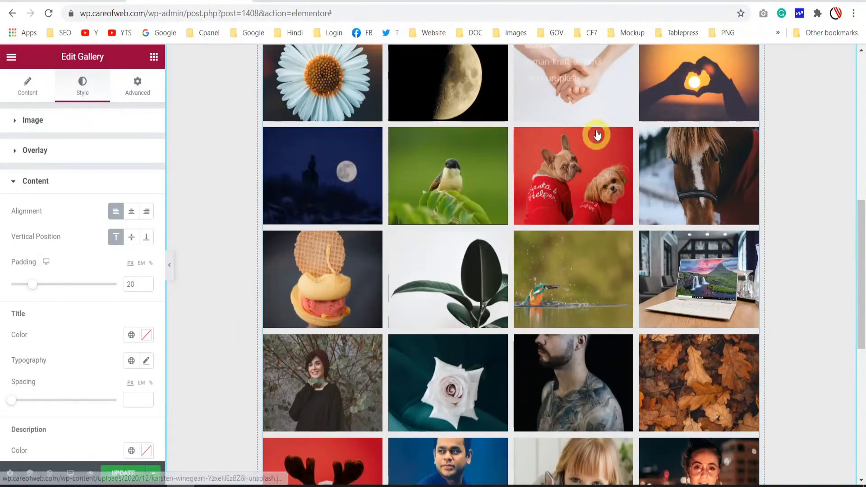
Set the gallery grid to 3 columns.
scroll(559, 167, "up", 1)
scroll(559, 167, "up", 3)
left_click(27, 84)
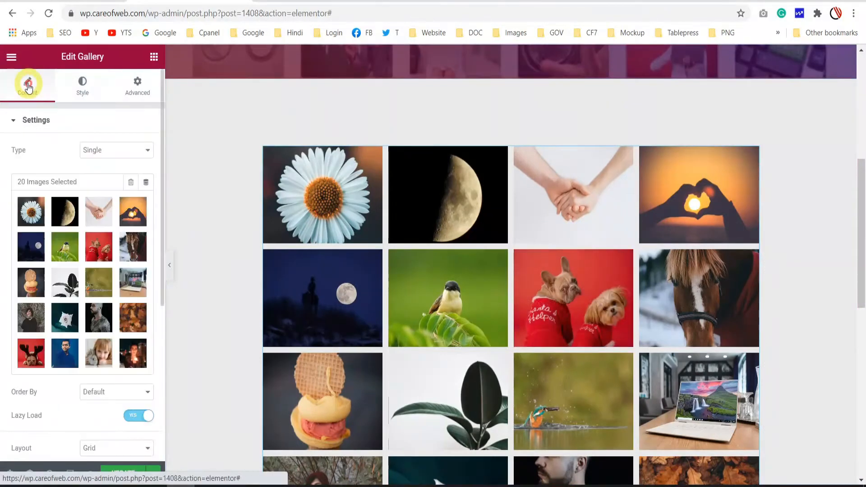
scroll(119, 280, "down", 5)
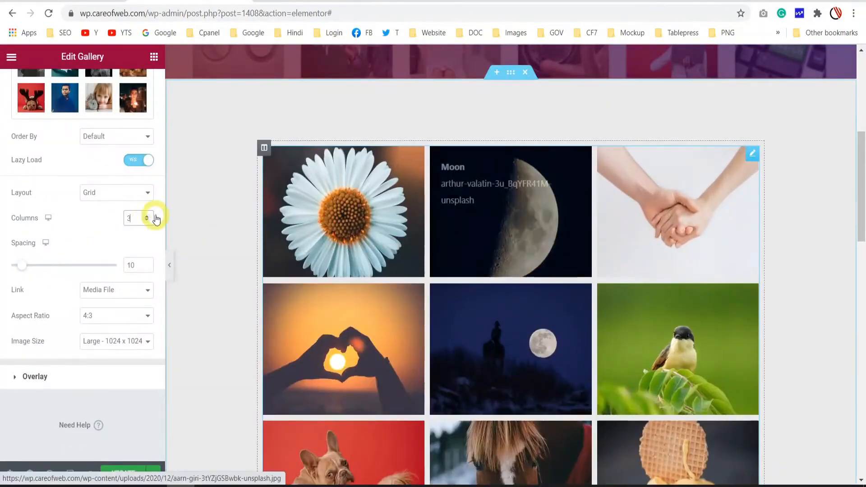
scroll(90, 180, "up", 5)
Try the bottom vertical position for the gallery captions, and set them to center alignment and middle position.
left_click(82, 84)
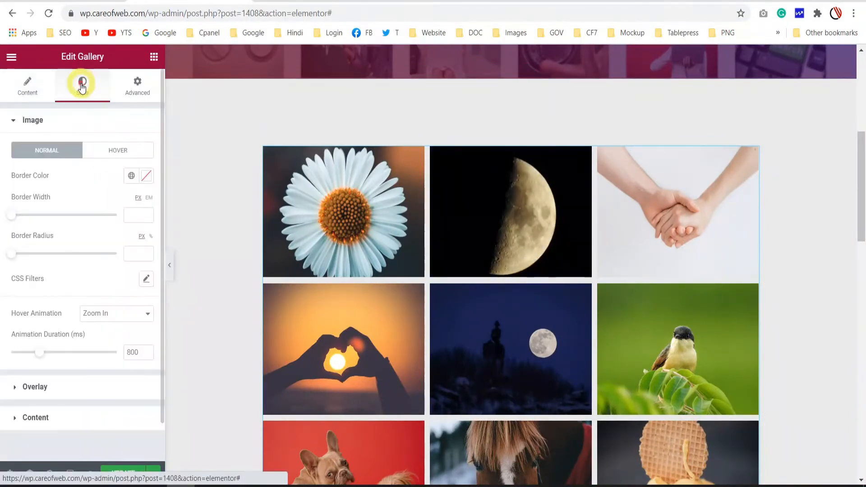
left_click(34, 412)
scroll(496, 244, "down", 5)
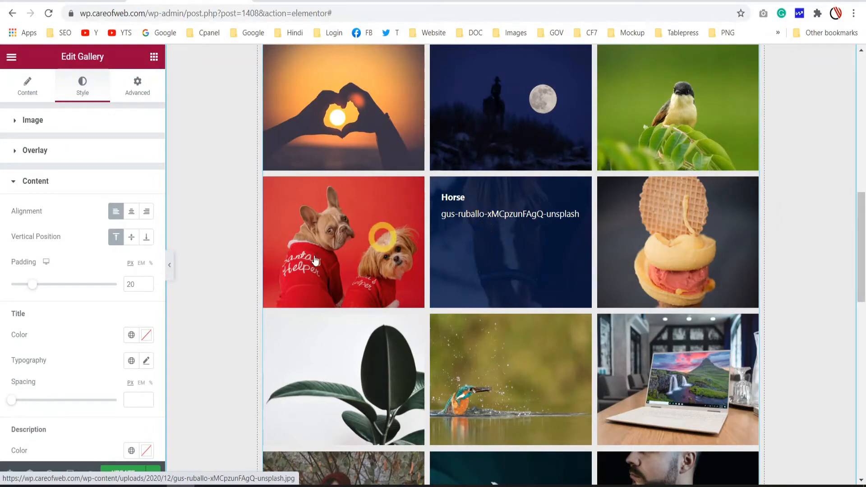
left_click(131, 238)
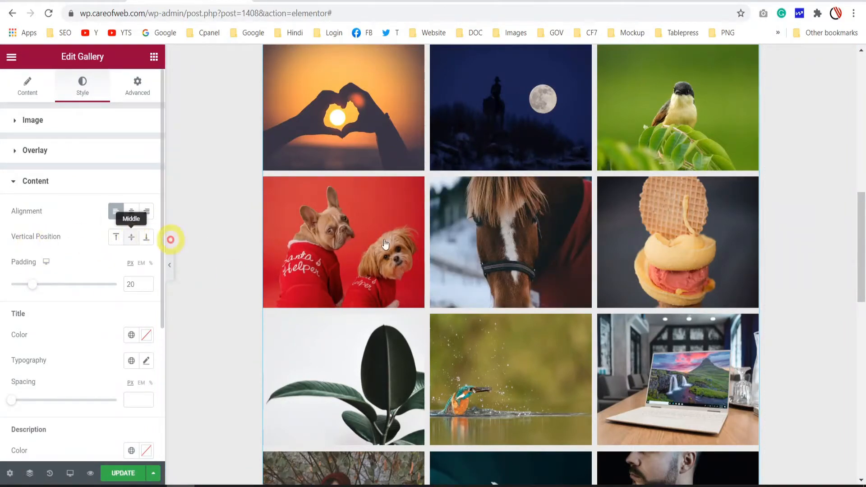
left_click(146, 238)
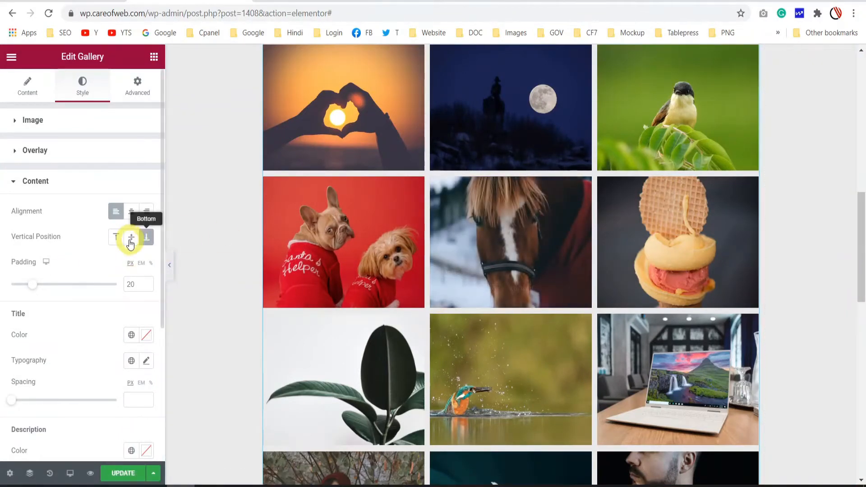
left_click(132, 213)
Set the padding of the gallery's caption content to 50 px.
scroll(83, 224, "down", 2)
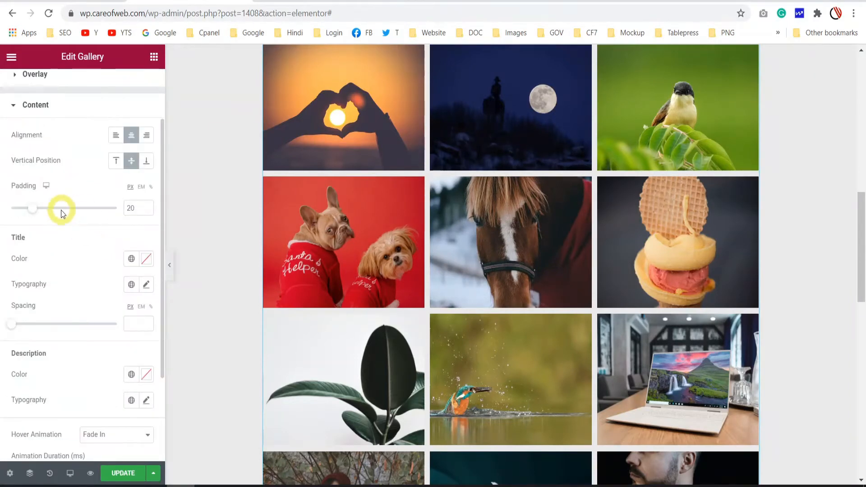
mouse_move(489, 230)
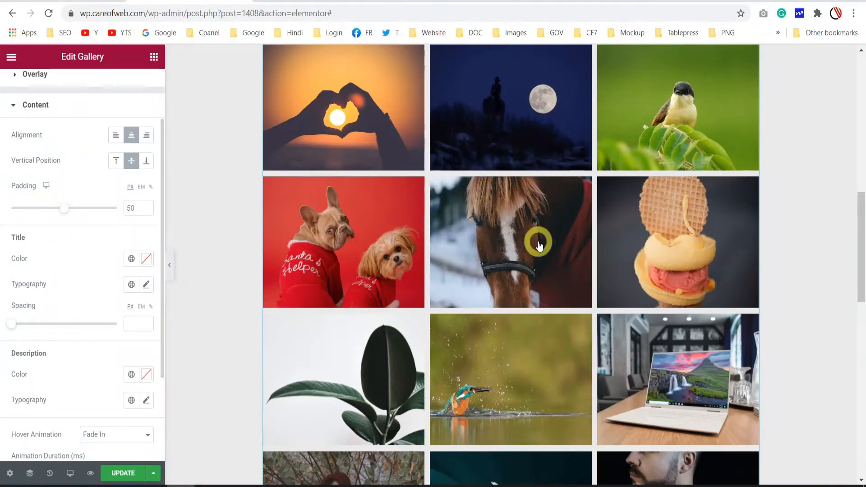
mouse_move(541, 242)
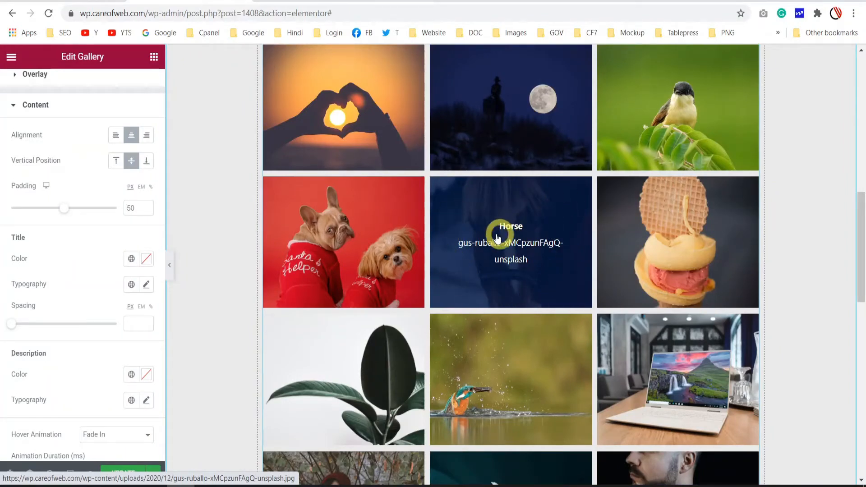
Set the colour of the gallery's caption titles to bright yellow.
scroll(85, 247, "down", 2)
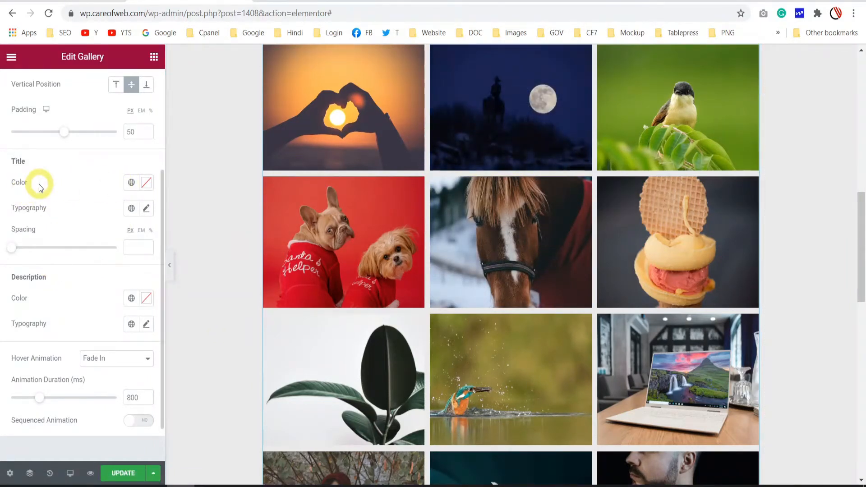
scroll(54, 207, "up", 2)
scroll(56, 211, "down", 2)
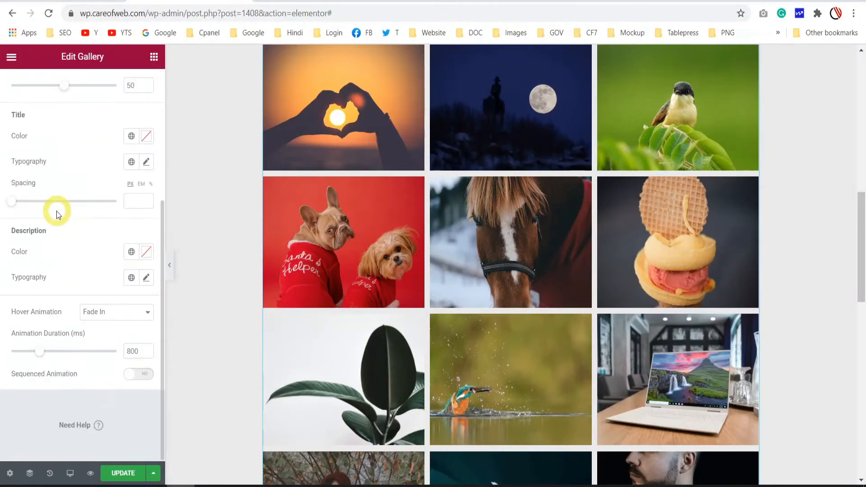
left_click(146, 138)
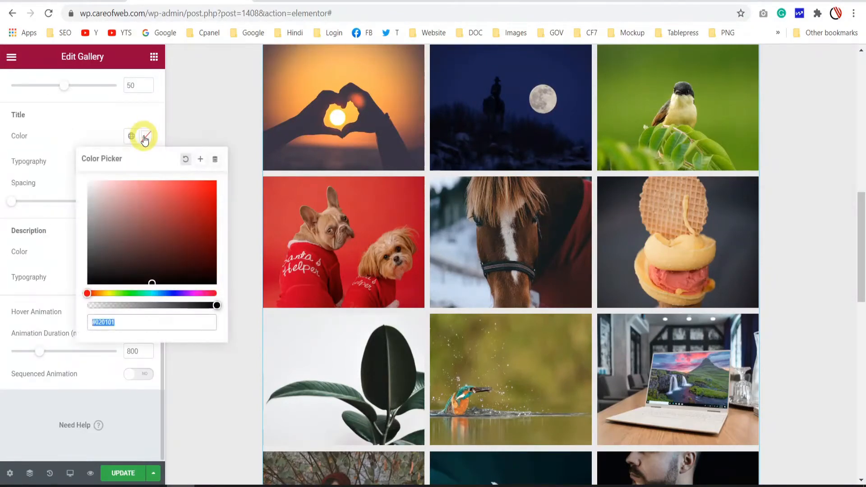
left_click(108, 293)
left_click(152, 283)
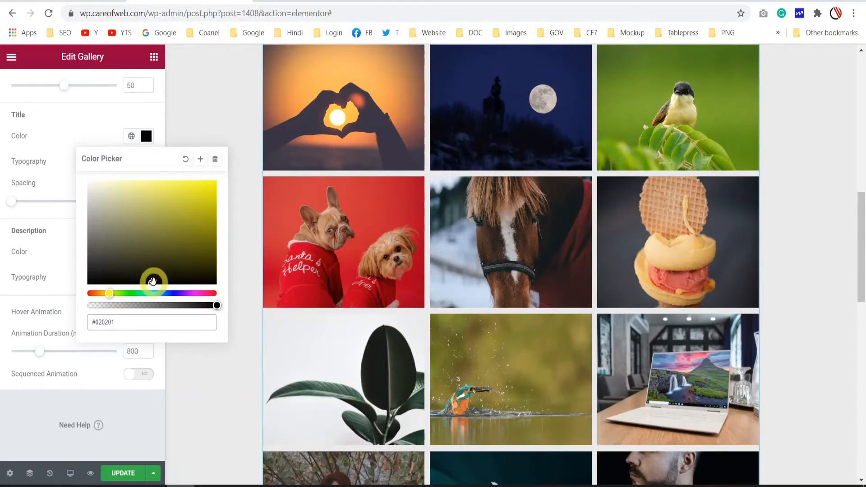
left_click_drag(152, 282, 213, 178)
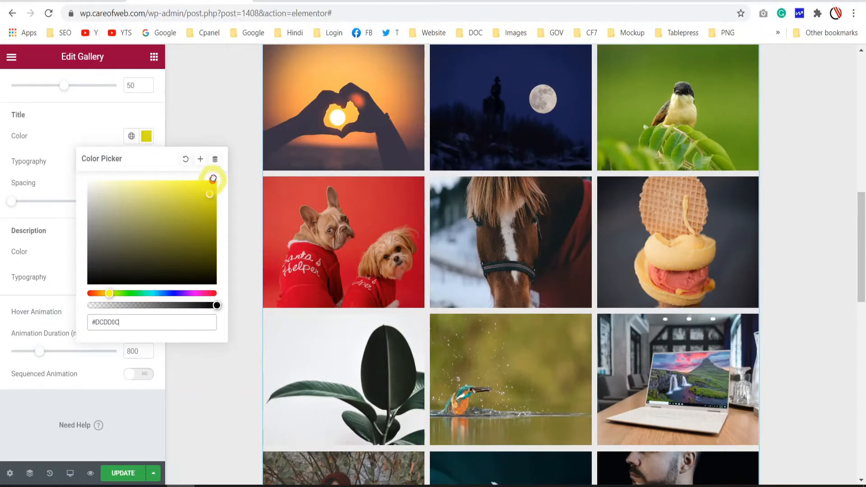
left_click(75, 128)
scroll(517, 216, "up", 3)
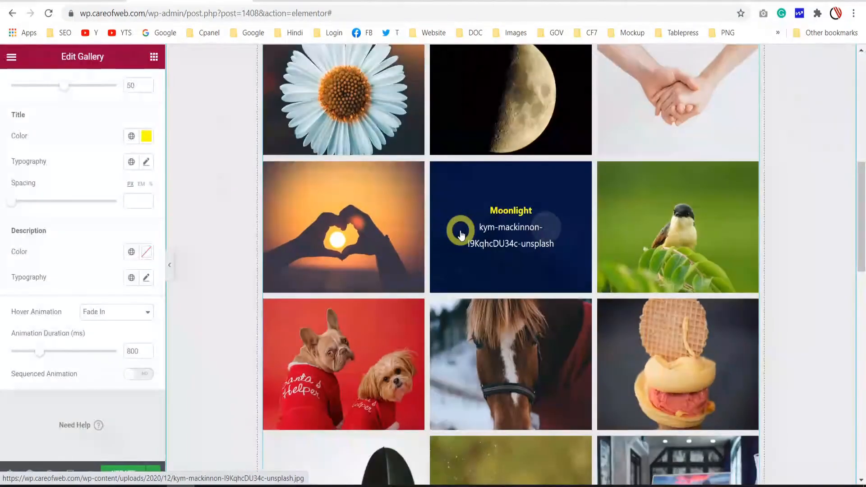
Set the caption title typography to the Roboto Slab font family with Bold weight.
left_click(145, 161)
left_click(119, 219)
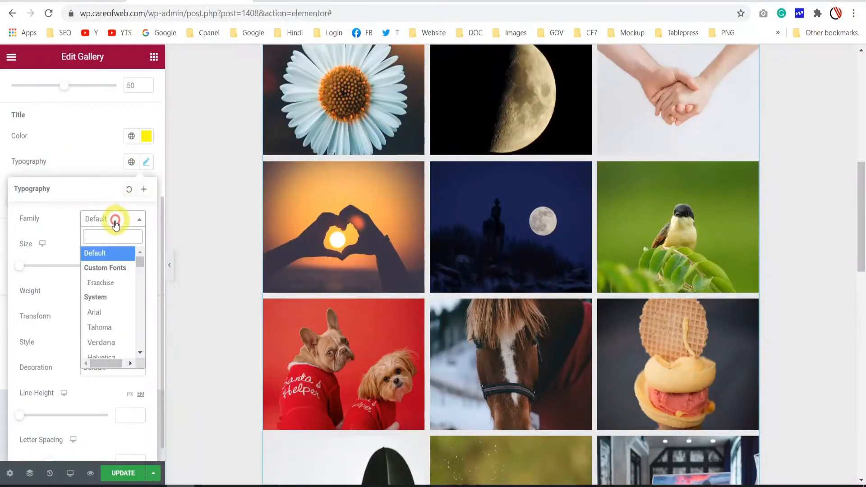
type("roboto")
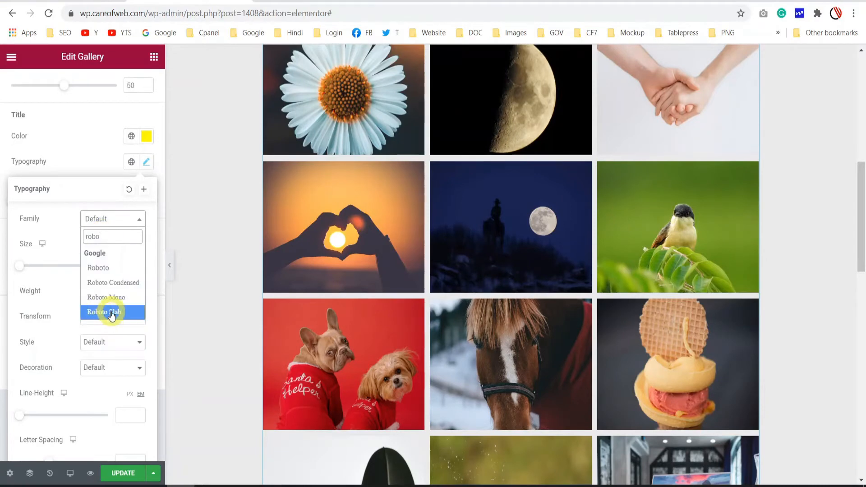
left_click(110, 311)
scroll(67, 240, "down", 1)
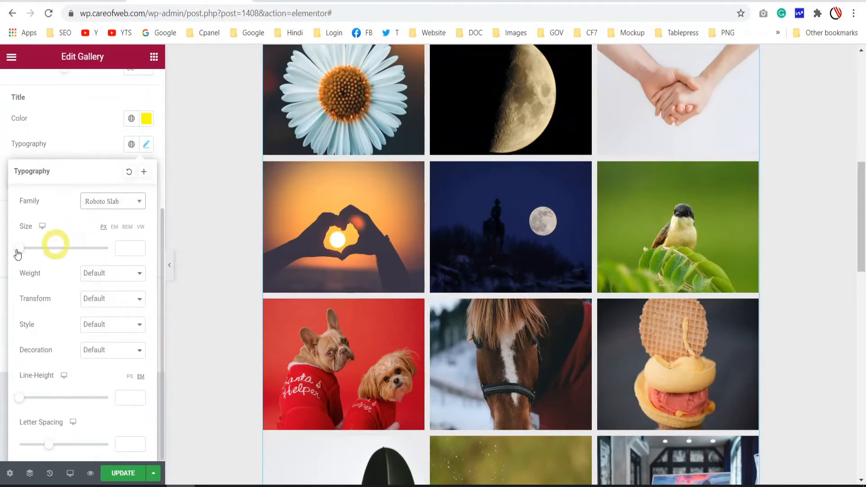
left_click(116, 274)
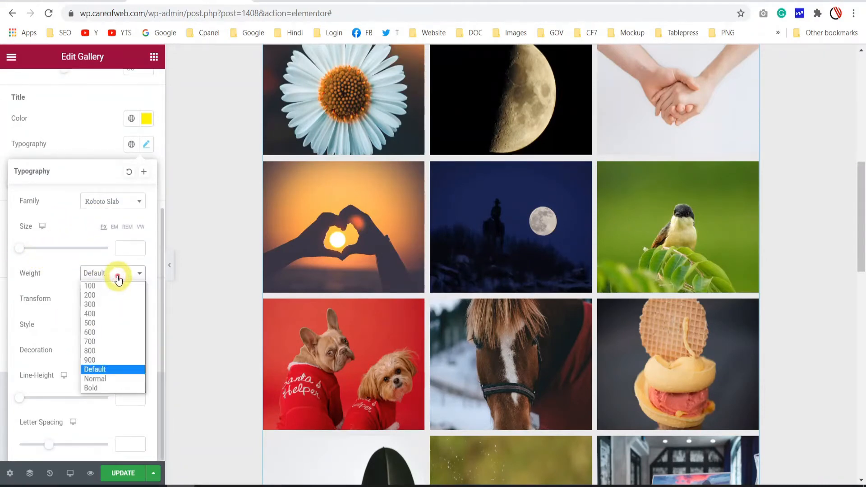
left_click(96, 389)
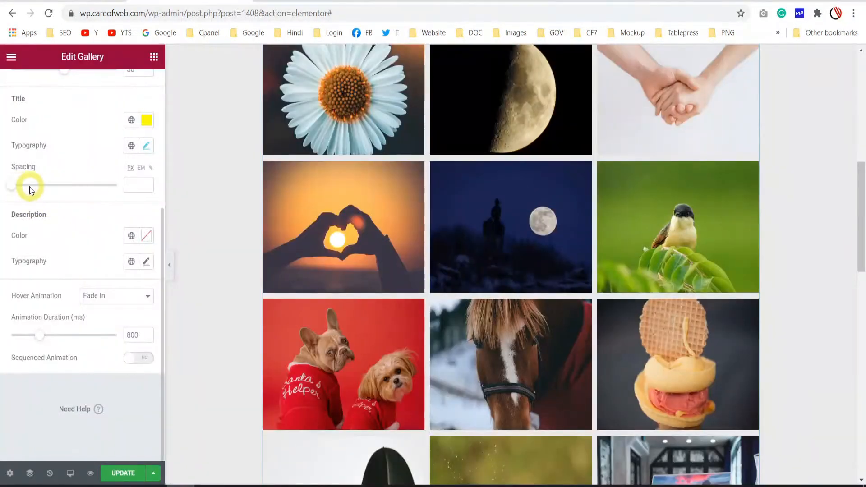
mouse_move(485, 228)
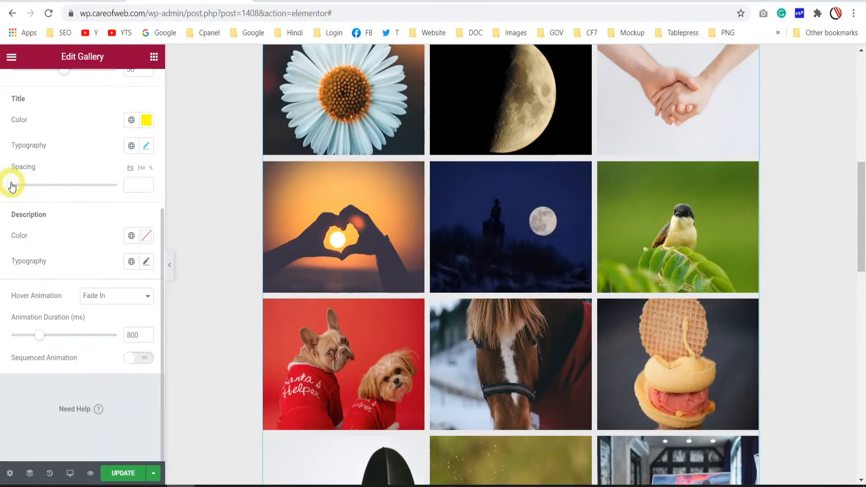
Set the spacing below the gallery's caption titles to 25 px.
left_click_drag(12, 186, 23, 185)
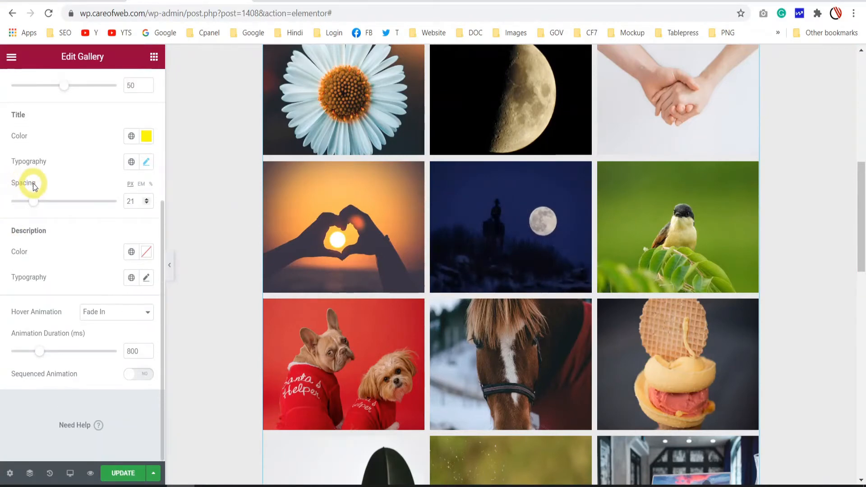
mouse_move(510, 232)
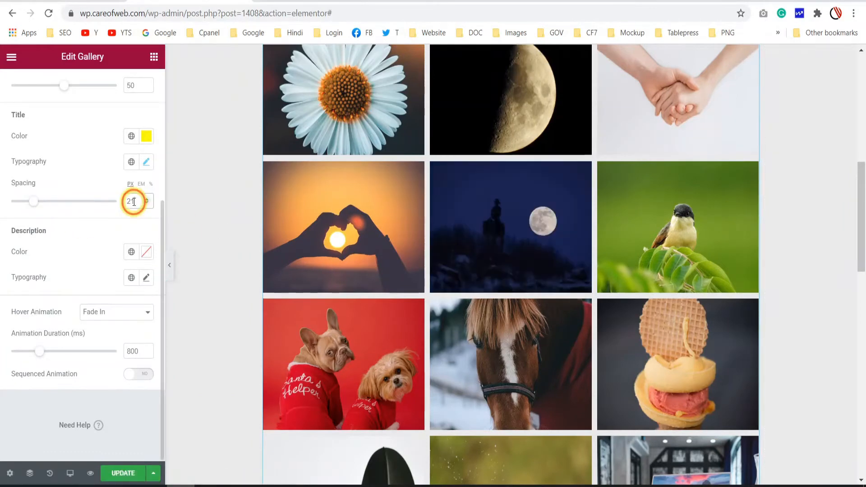
type("25")
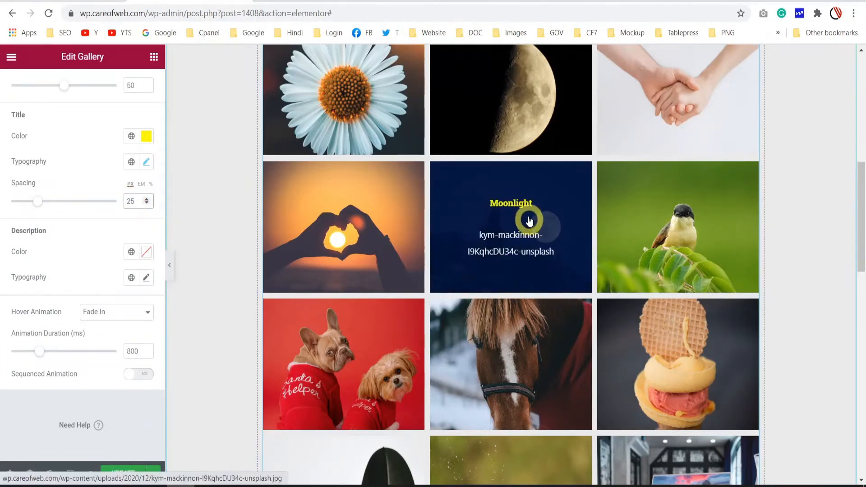
mouse_move(684, 230)
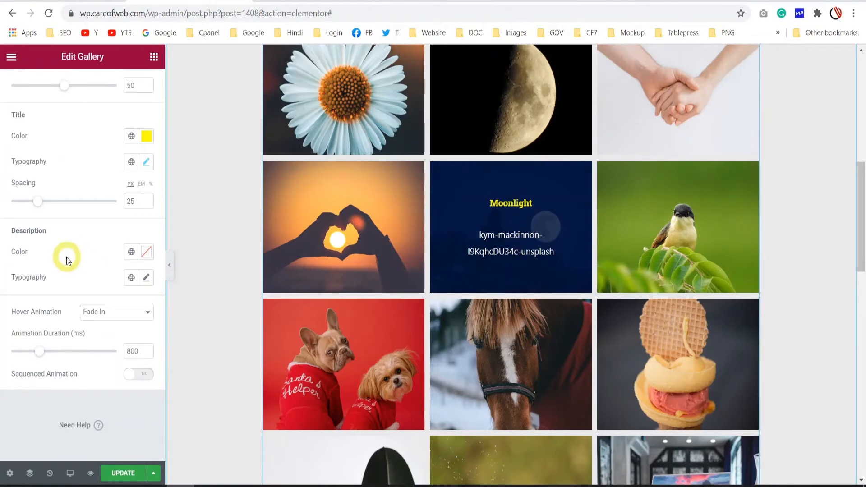
Set the colour of the gallery's caption descriptions to light grey.
left_click(145, 252)
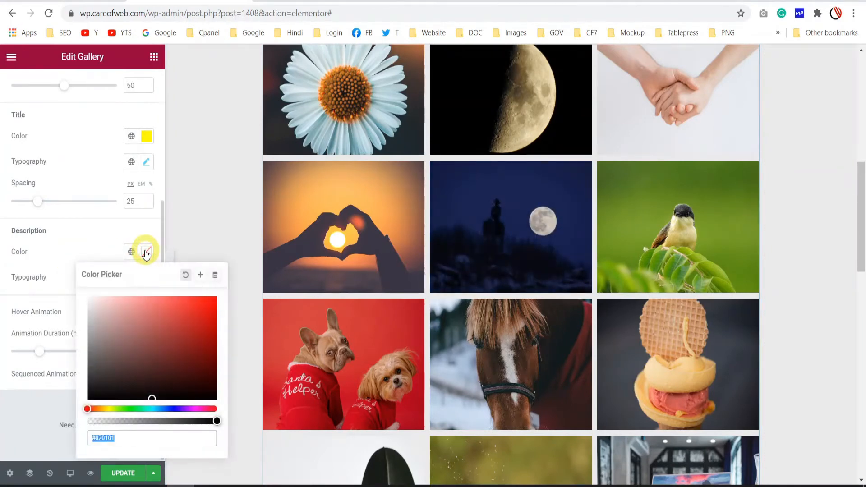
left_click_drag(152, 396, 87, 334)
left_click(63, 224)
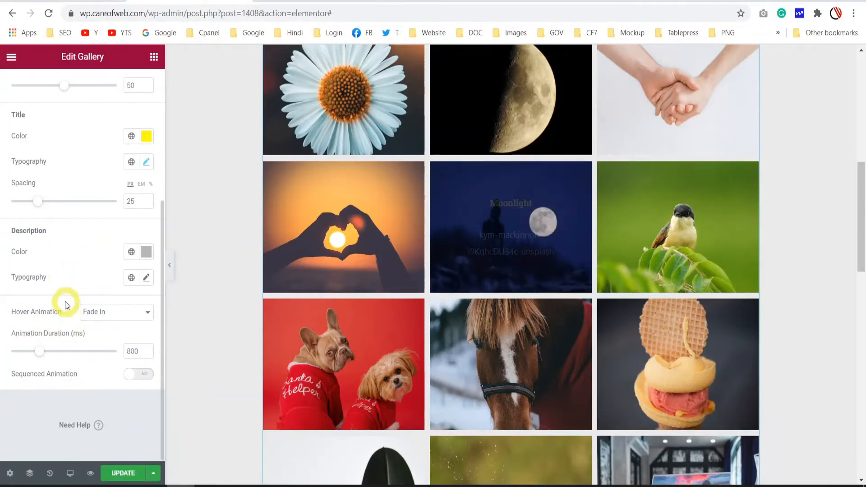
Try the Slide In Right, Slide In Left and Zoom In hover animations on the gallery's captions.
left_click(124, 316)
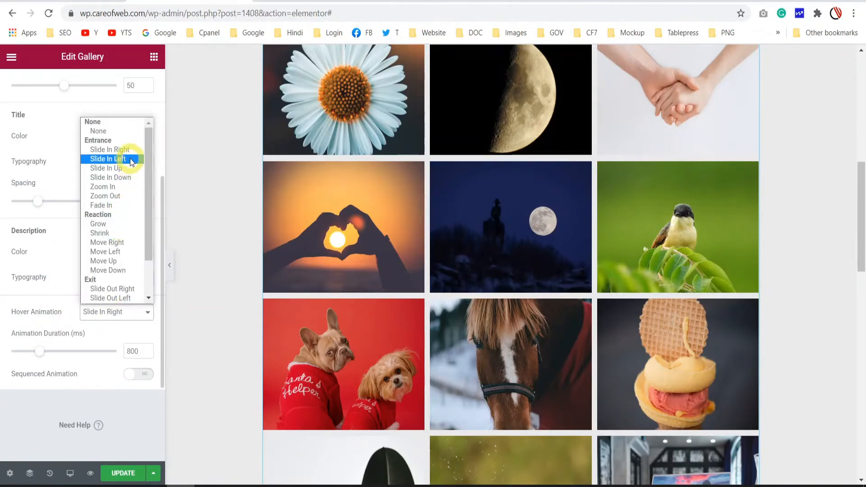
left_click(108, 158)
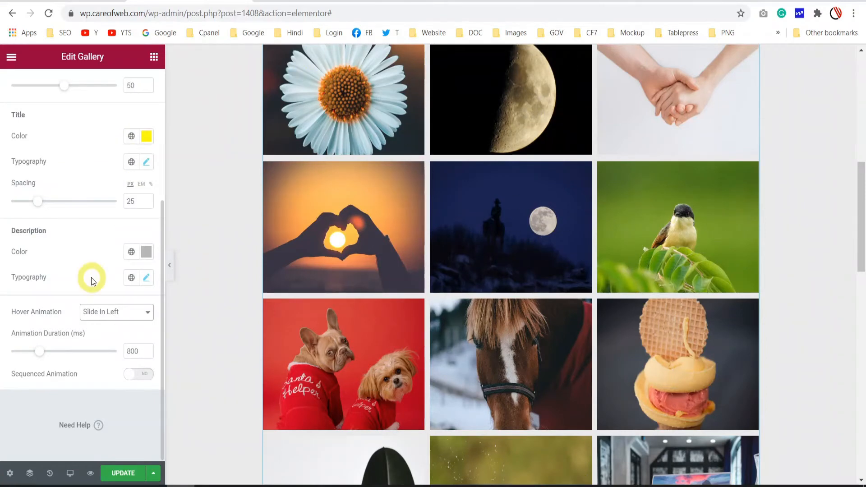
mouse_move(351, 226)
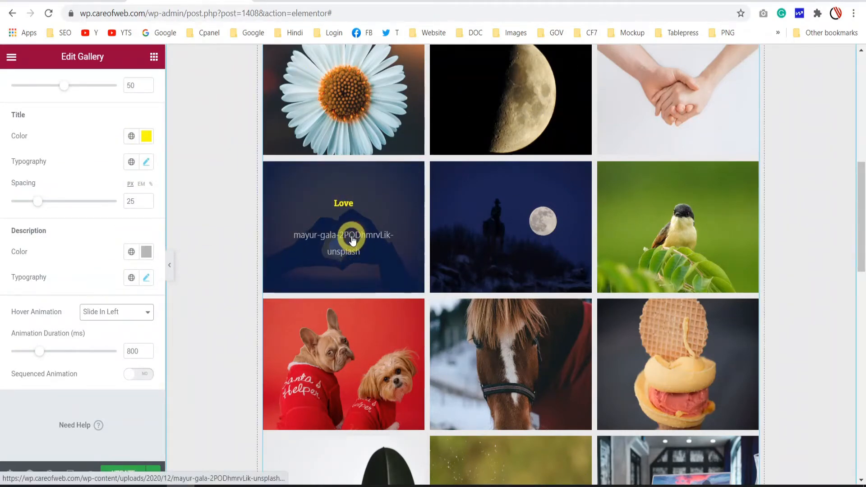
mouse_move(565, 234)
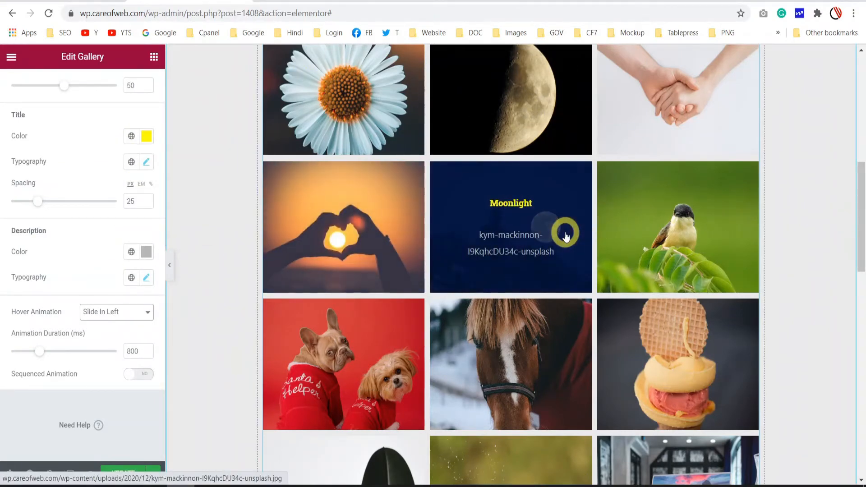
left_click(139, 313)
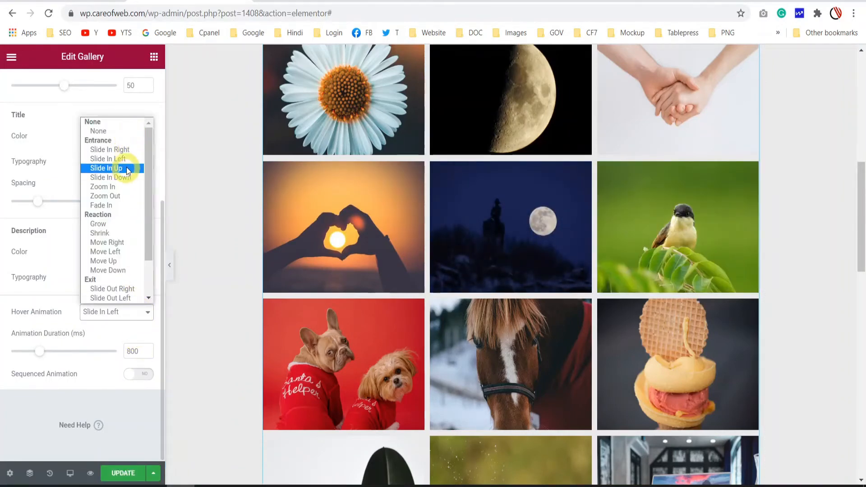
left_click(114, 187)
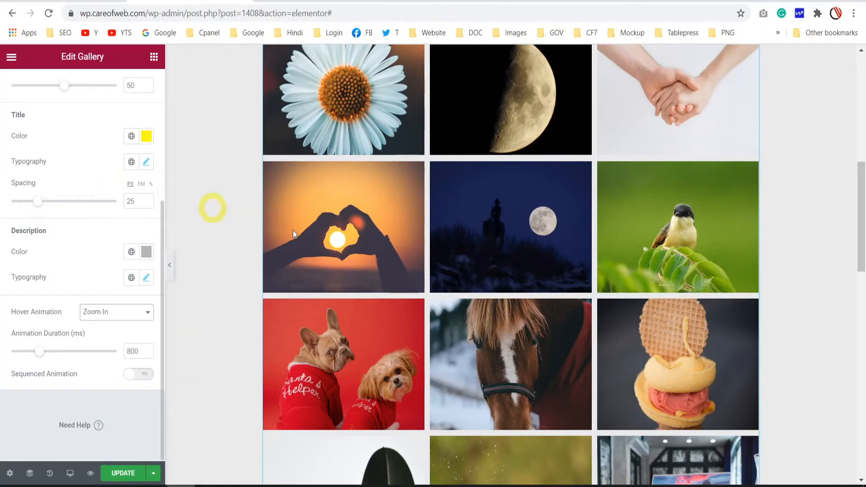
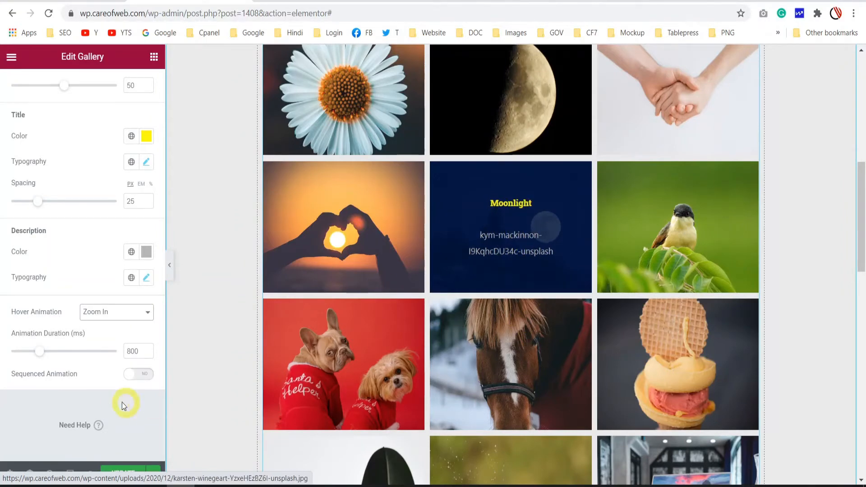
Enable sequenced animation for the gallery captions and set their hover animation to Slide In Left.
left_click(145, 375)
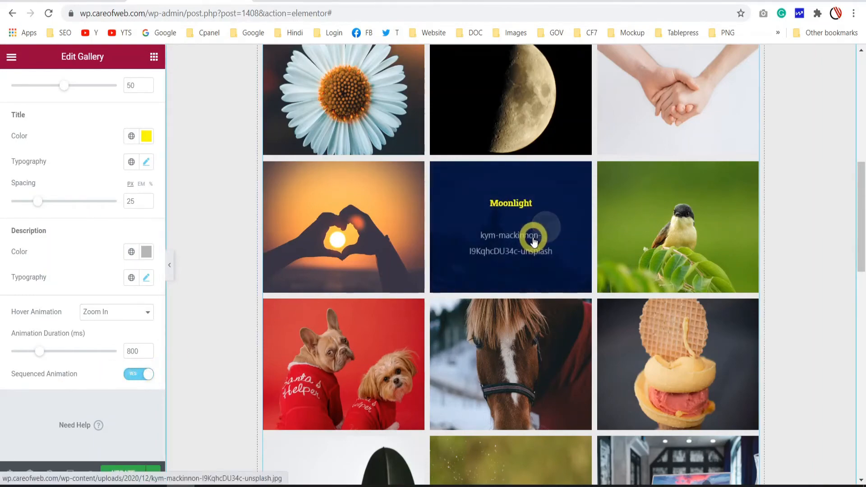
scroll(533, 242, "up", 5)
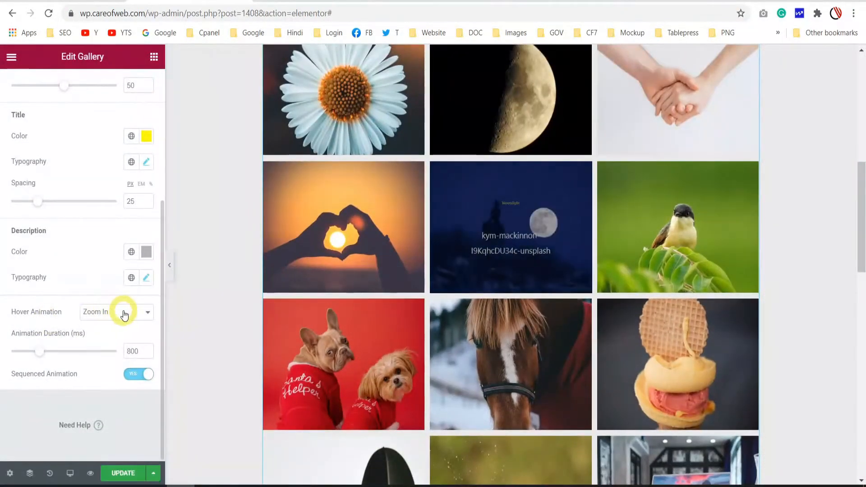
left_click(125, 315)
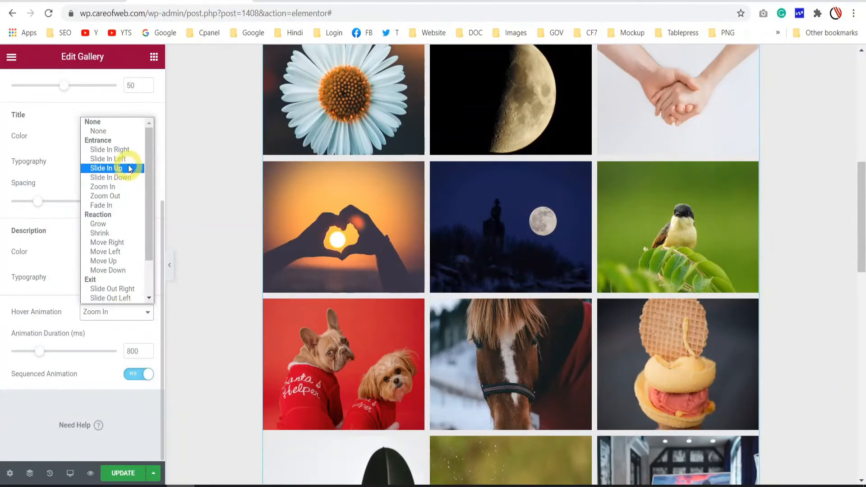
left_click(129, 160)
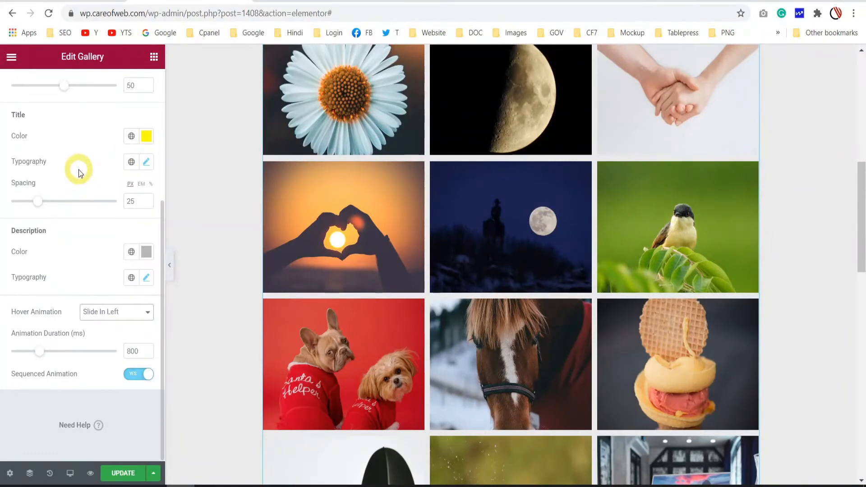
key("ctrl+p")
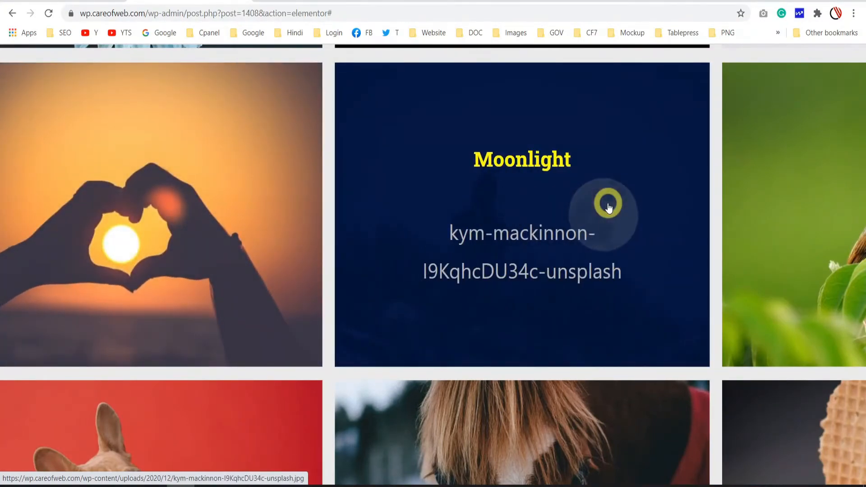
key("ctrl+p")
Review the gallery's style options and advanced settings such as margin, padding and motion effects, and return to its content settings.
scroll(83, 226, "up", 4)
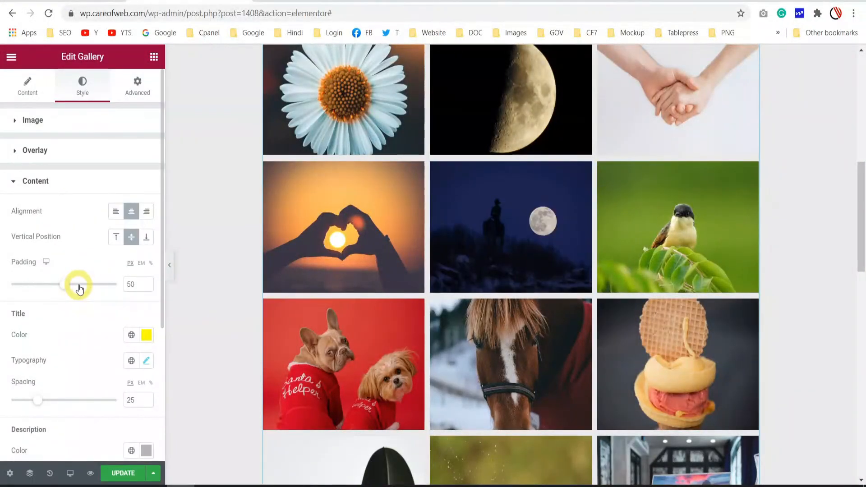
scroll(74, 269, "down", 4)
scroll(76, 288, "up", 4)
left_click(137, 88)
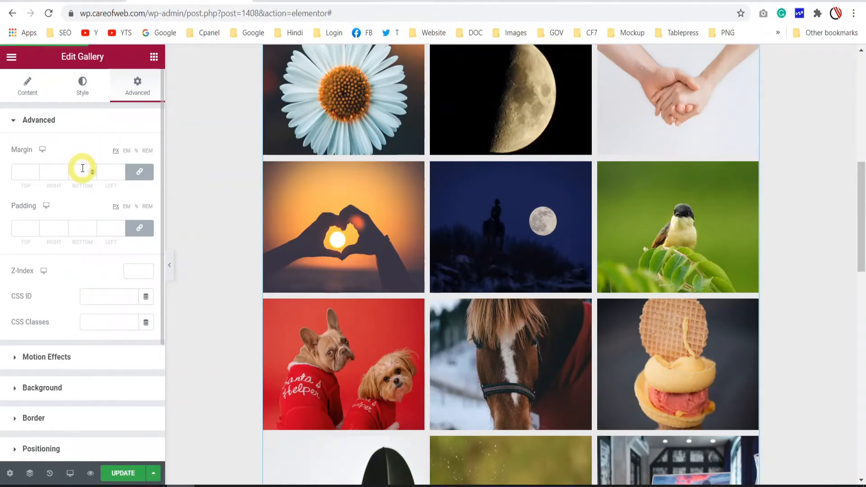
scroll(77, 194, "down", 3)
scroll(77, 199, "up", 3)
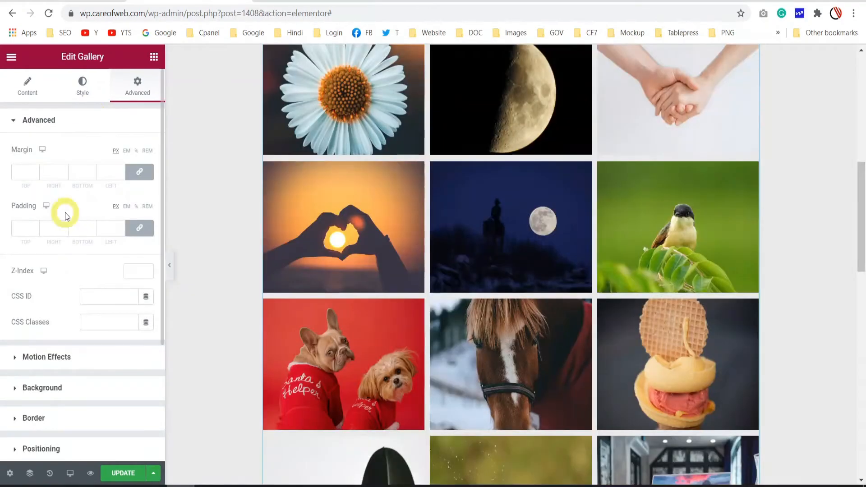
scroll(518, 270, "up", 5)
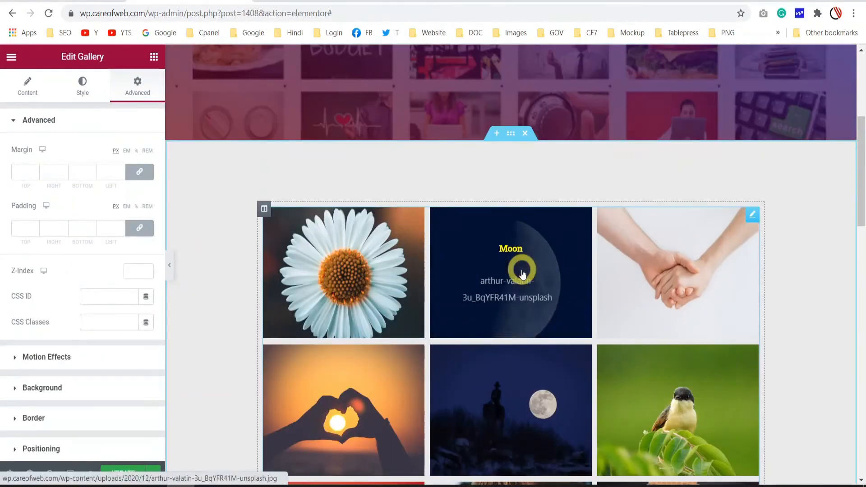
left_click(27, 86)
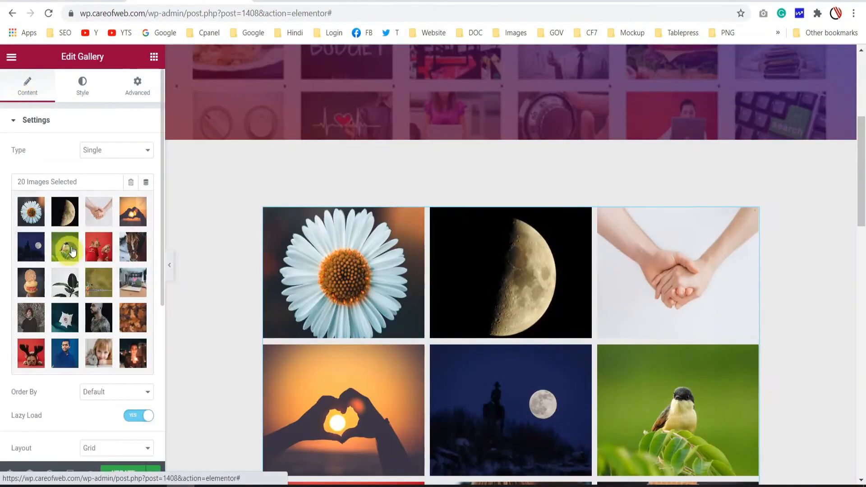
Change the gallery type from Single to Multiple.
left_click(126, 147)
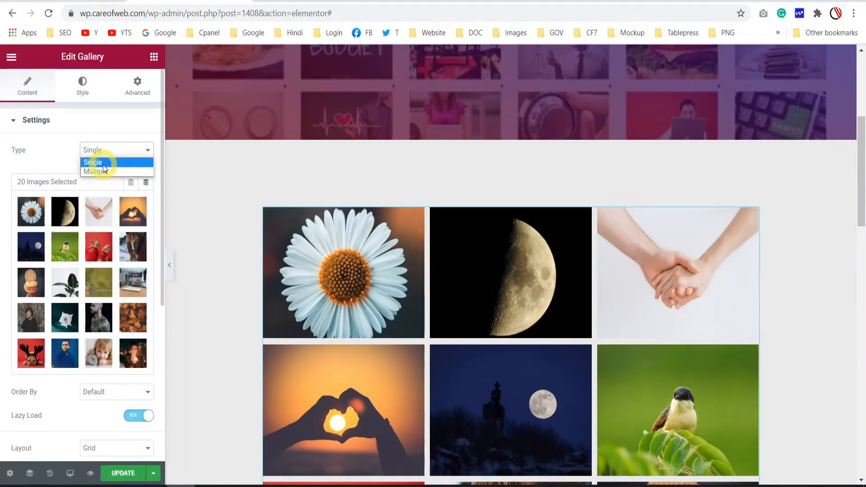
left_click(119, 154)
left_click(118, 150)
left_click(95, 174)
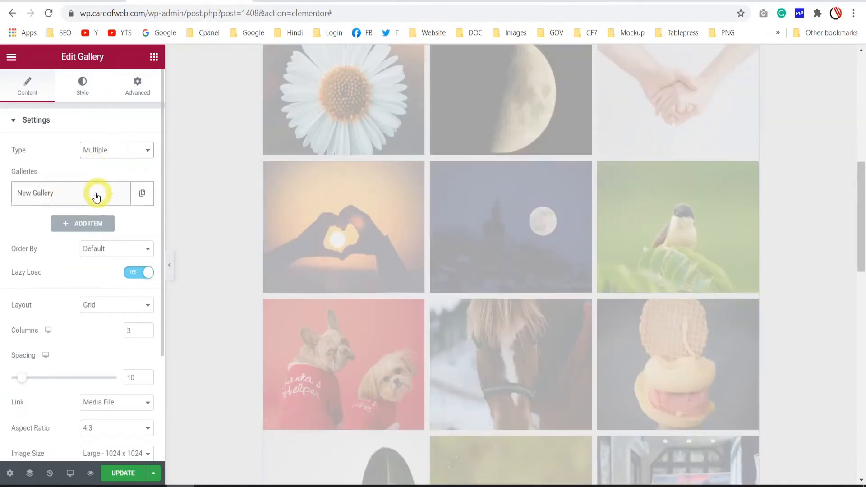
Title the first gallery item 2020.
left_click(72, 194)
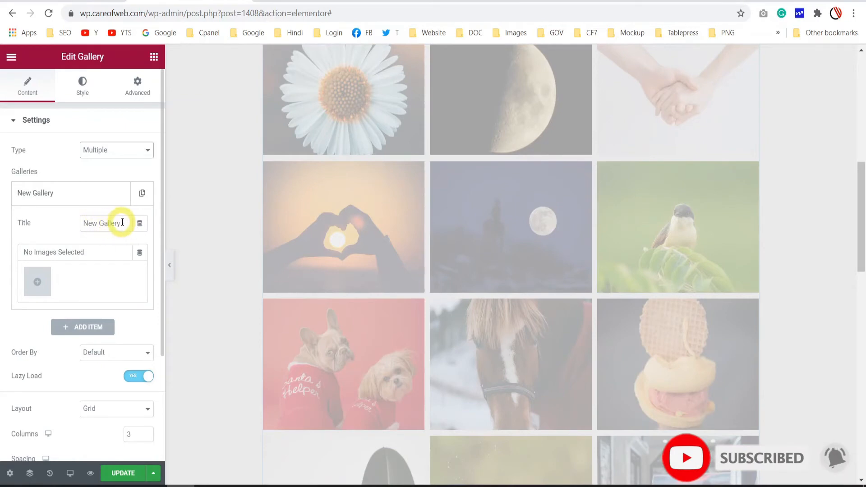
left_click_drag(122, 222, 45, 228)
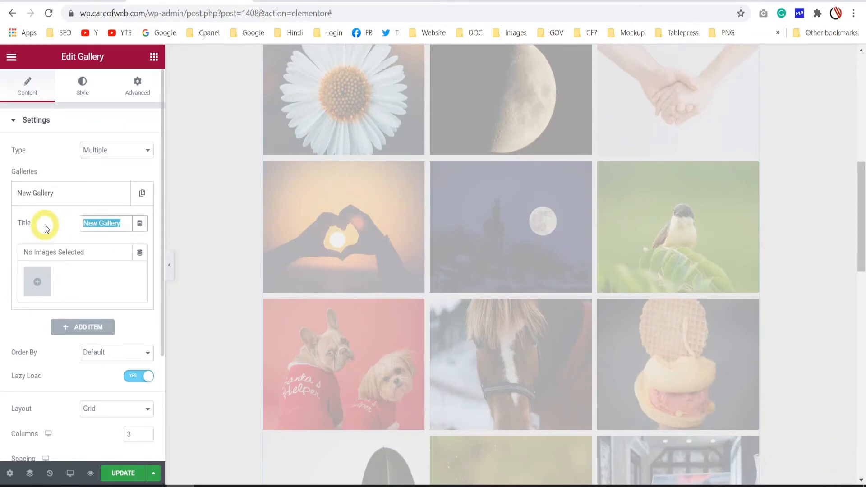
type("2020")
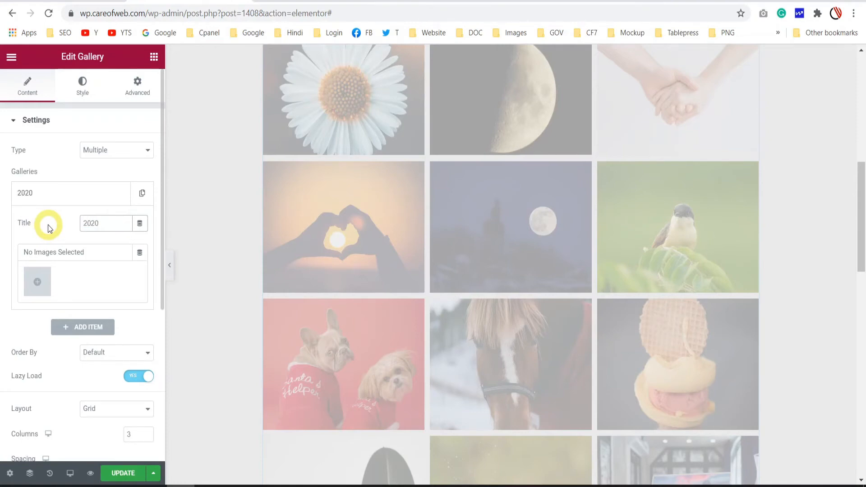
left_click(50, 228)
Fill the 2020 gallery with the twelve images in the first two rows of the media library, from the holding hands to the laptop.
left_click(37, 281)
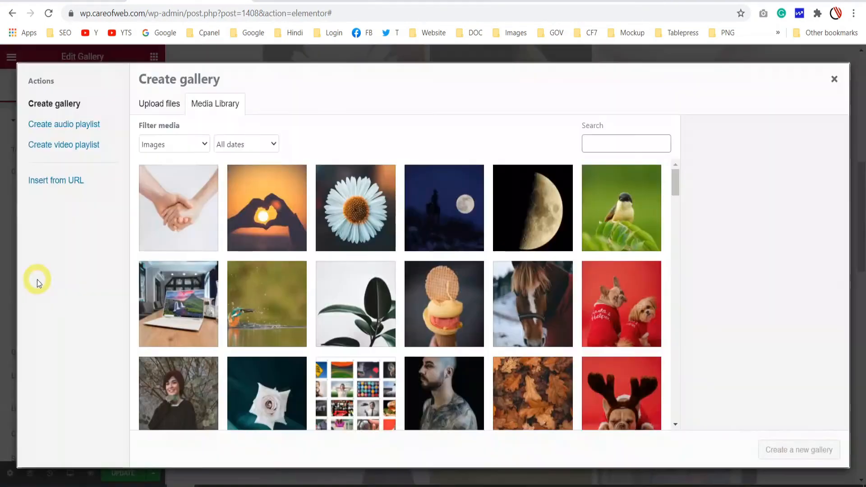
left_click(193, 213)
left_click(297, 203)
left_click(356, 205)
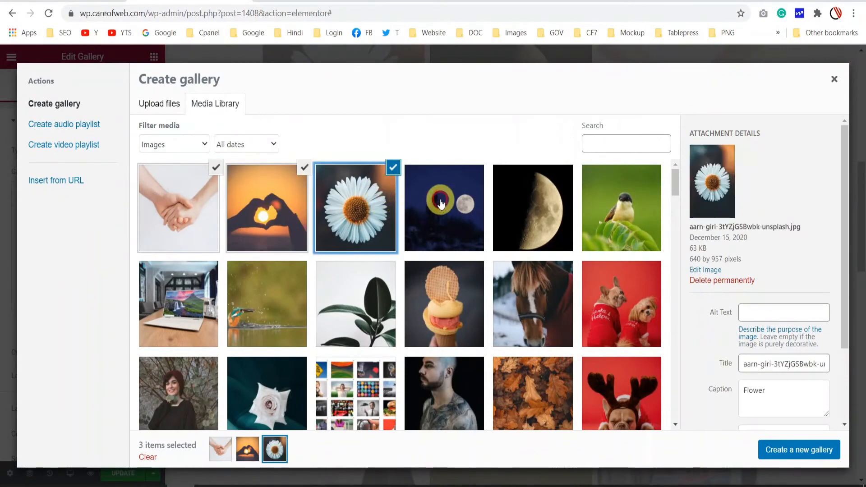
left_click(444, 205)
left_click(523, 206)
left_click(622, 208)
left_click(621, 303)
left_click(532, 303)
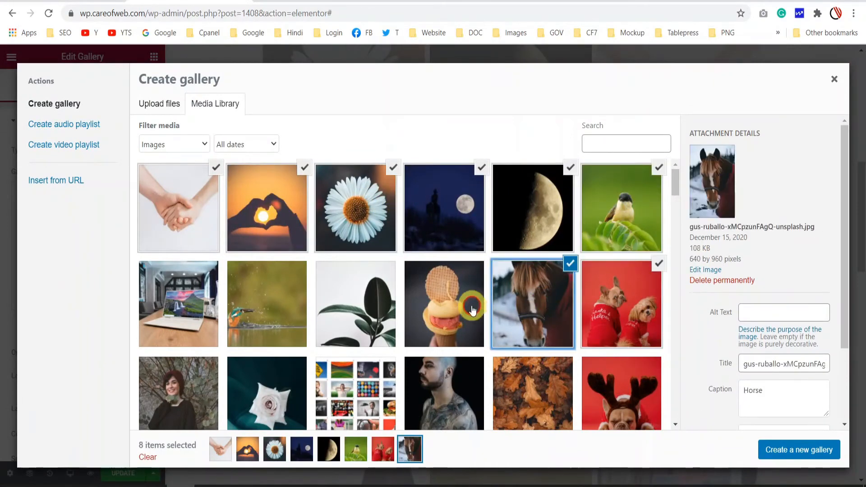
left_click(444, 303)
left_click(365, 307)
left_click(267, 303)
left_click(179, 303)
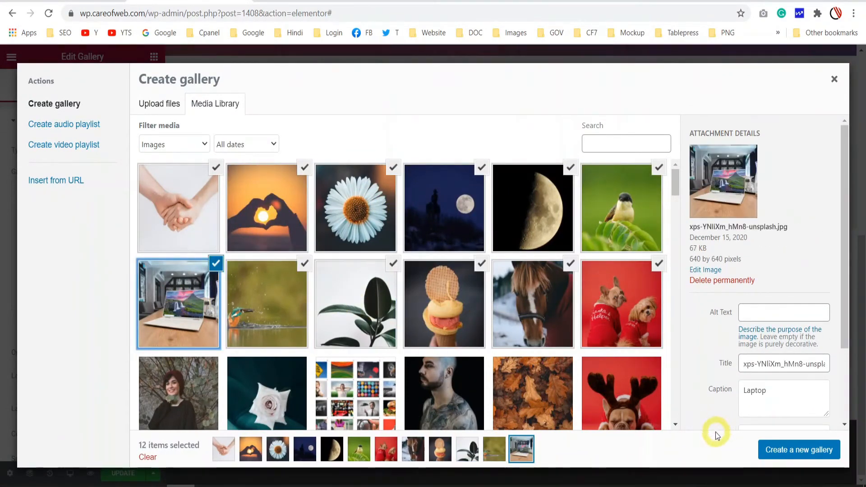
left_click(787, 450)
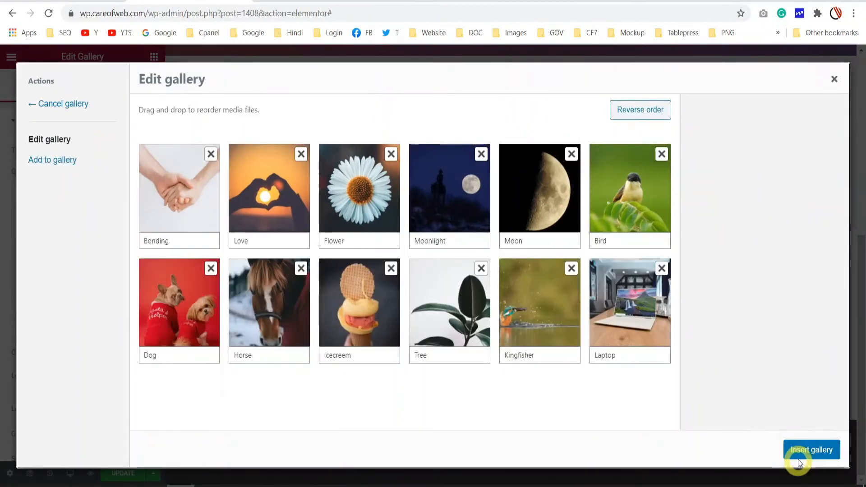
left_click(809, 450)
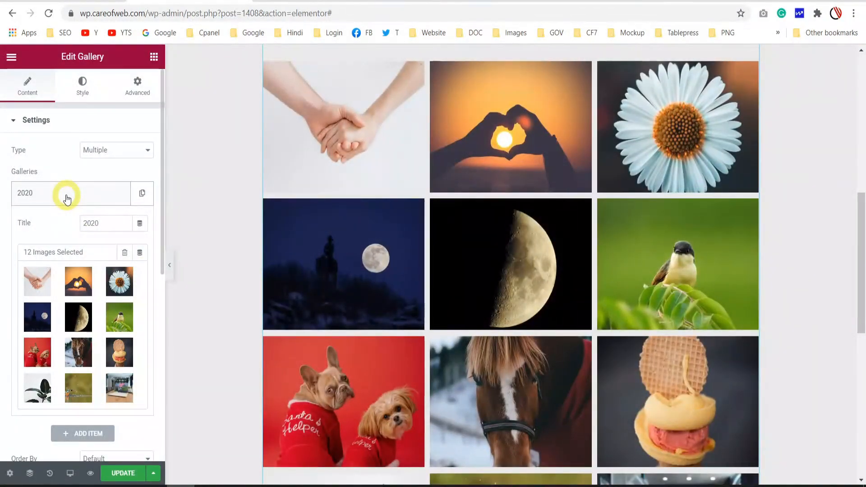
left_click(66, 199)
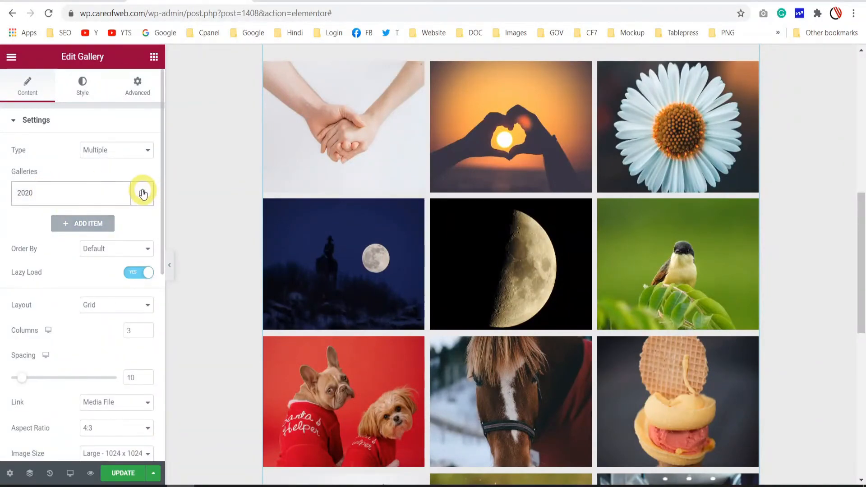
Add a second gallery item and title it 2019.
left_click(76, 224)
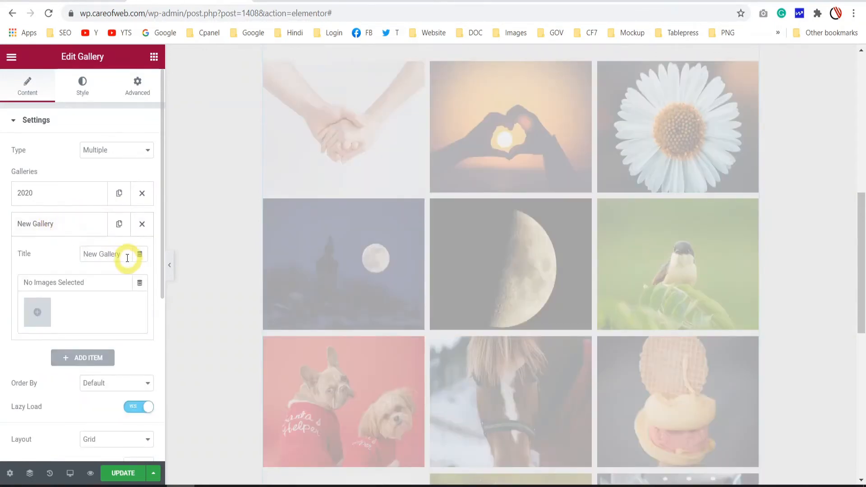
left_click_drag(124, 252, 79, 259)
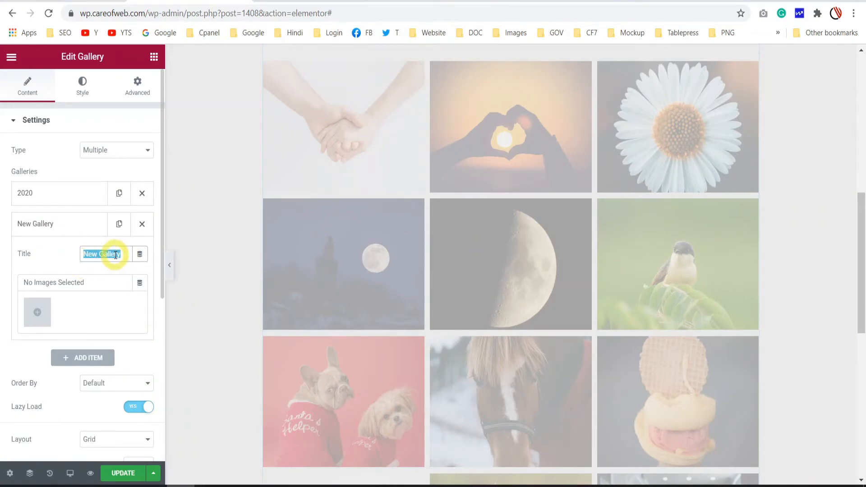
type("2019")
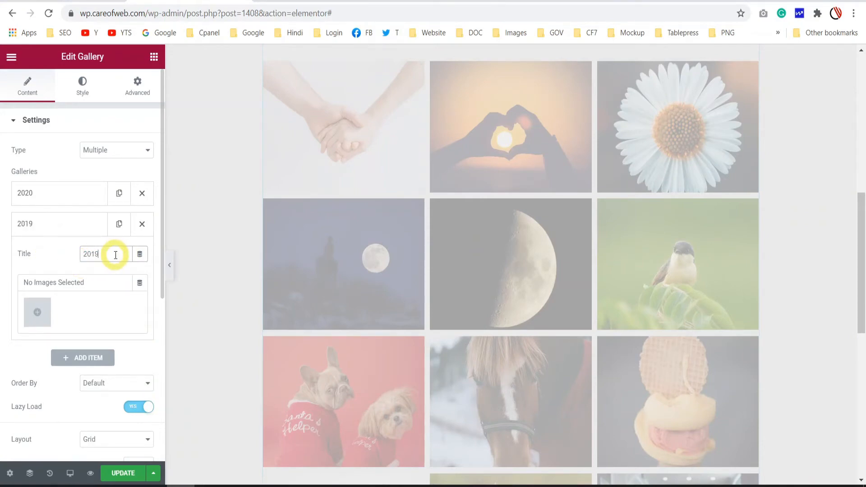
Fill the 2019 gallery with eleven images: Man, Maple, both Dog photos, Horse, Icecreem, Moonlight, Moon, Bird, Flower and Love.
left_click(36, 312)
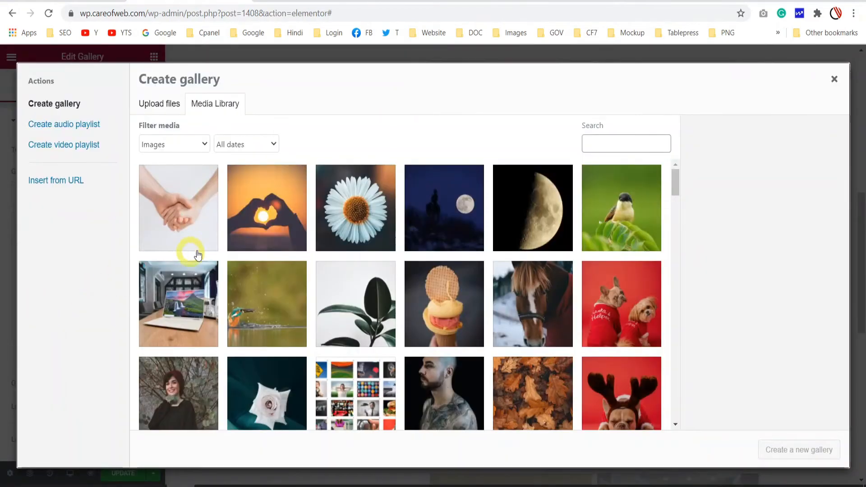
scroll(398, 234, "down", 6)
scroll(433, 234, "up", 3)
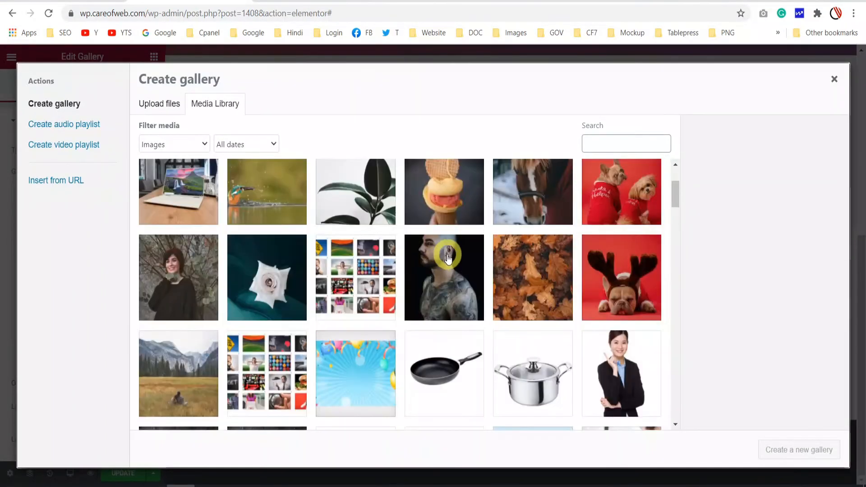
left_click(451, 285)
left_click(532, 278)
left_click(621, 278)
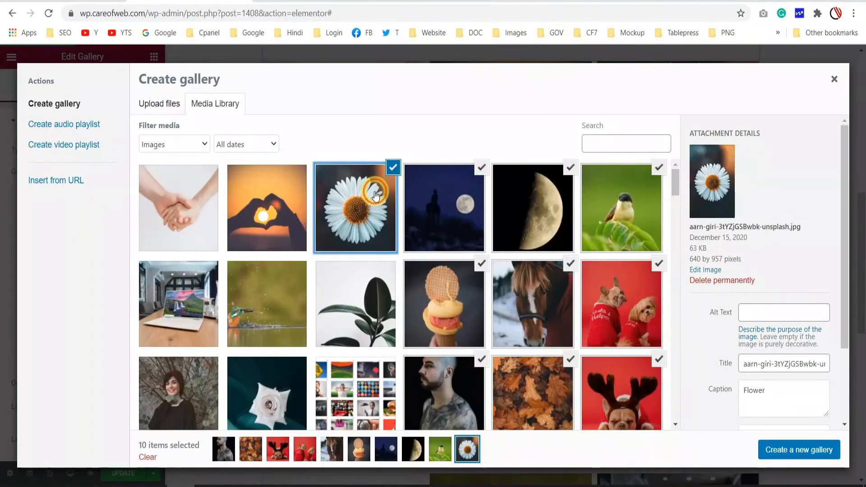
left_click(284, 206)
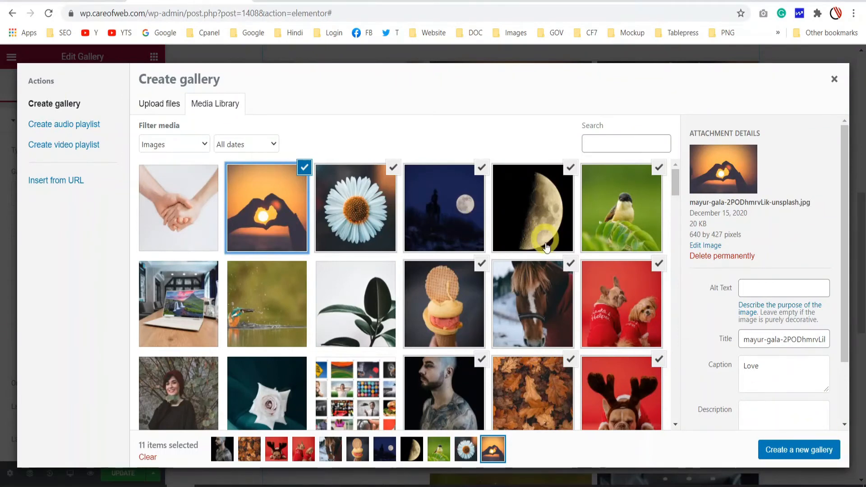
left_click(802, 450)
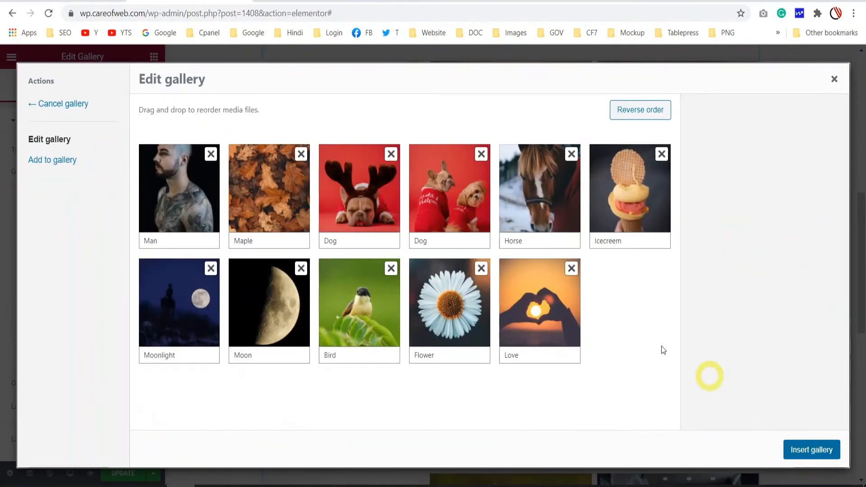
left_click(823, 449)
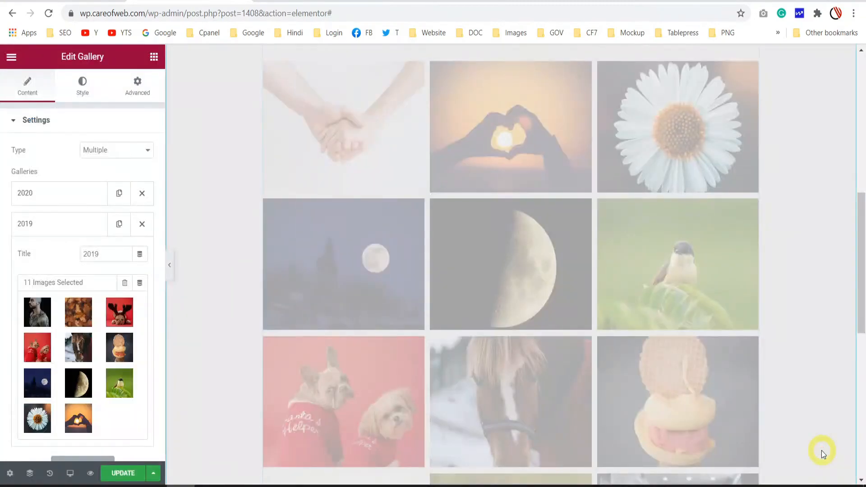
Check the gallery's filter bar in the preview by showing the 2019, 2020 and All image sets.
scroll(673, 257, "down", 3)
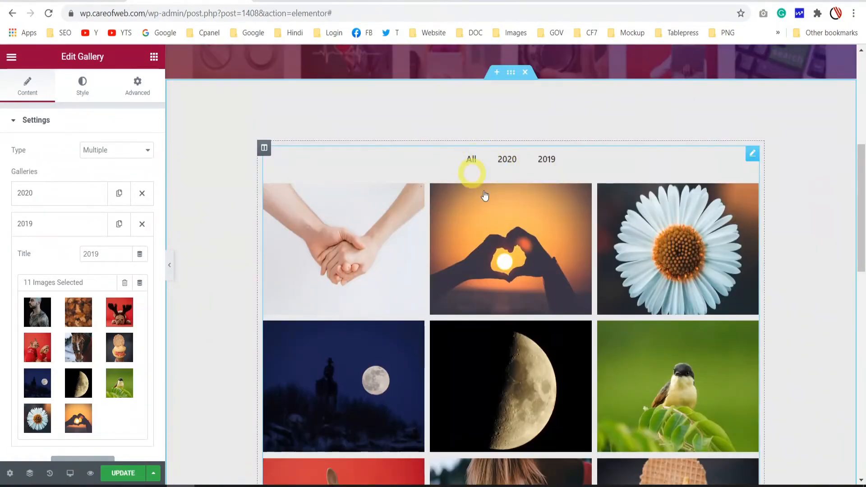
scroll(690, 228, "down", 10)
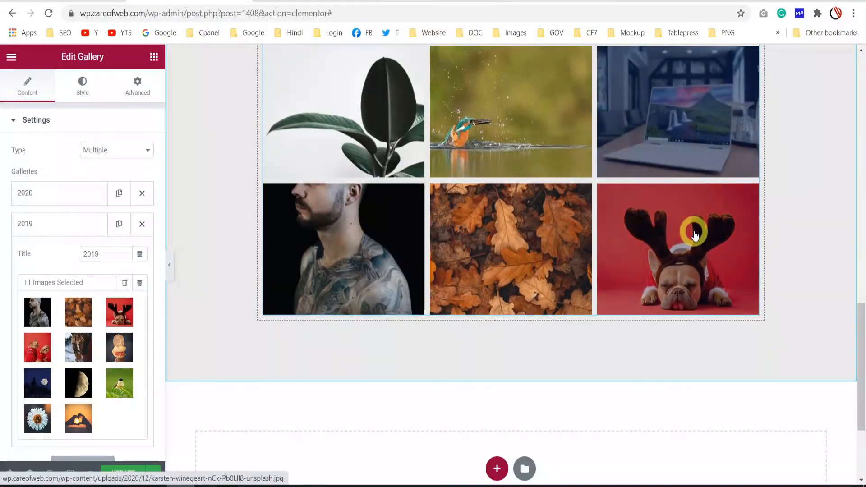
scroll(692, 233, "up", 10)
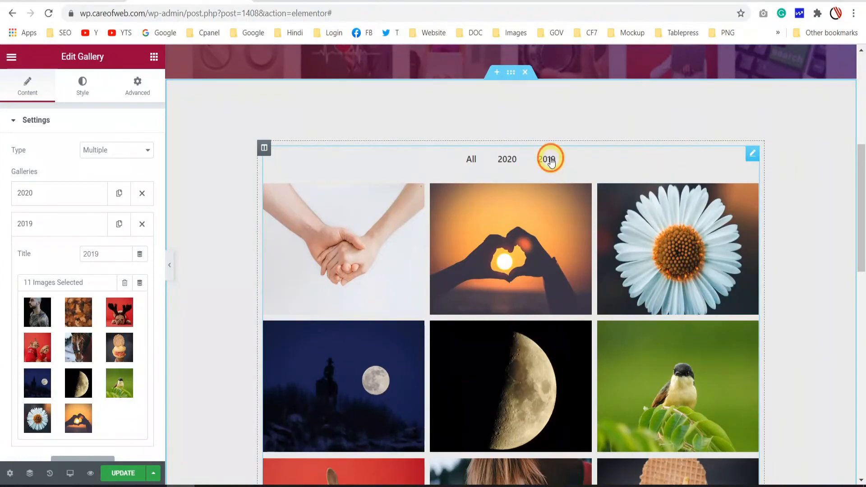
left_click(550, 162)
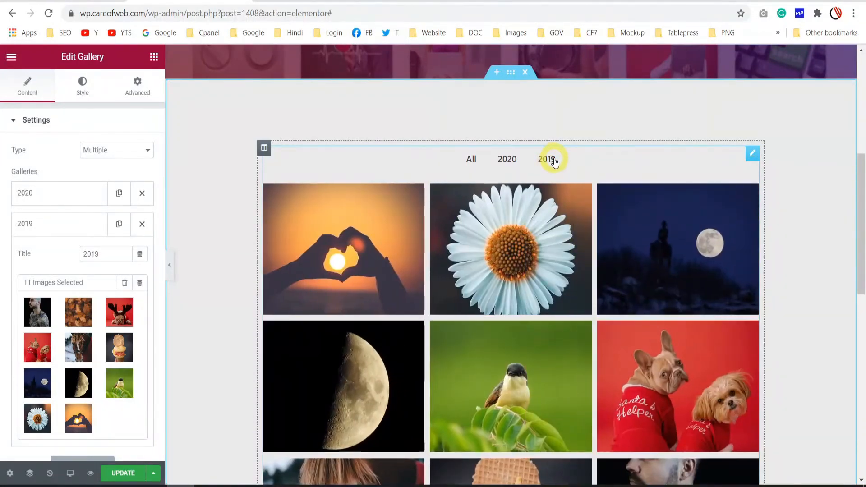
mouse_move(555, 248)
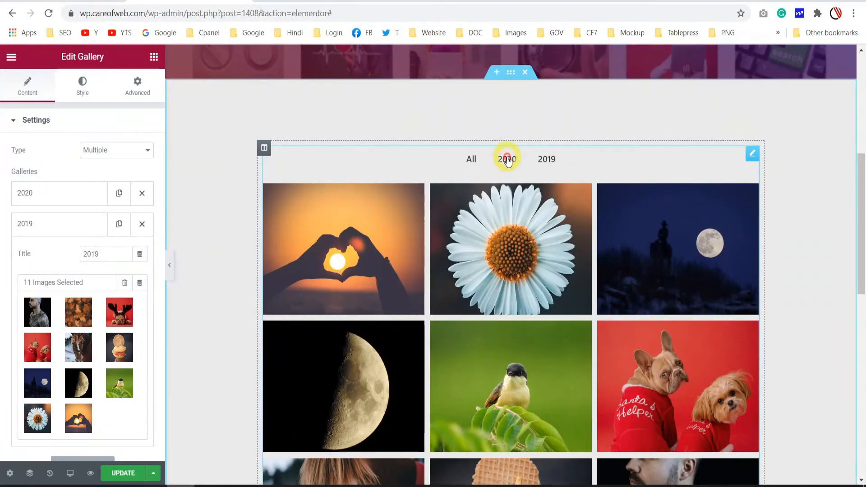
left_click(508, 160)
mouse_move(699, 277)
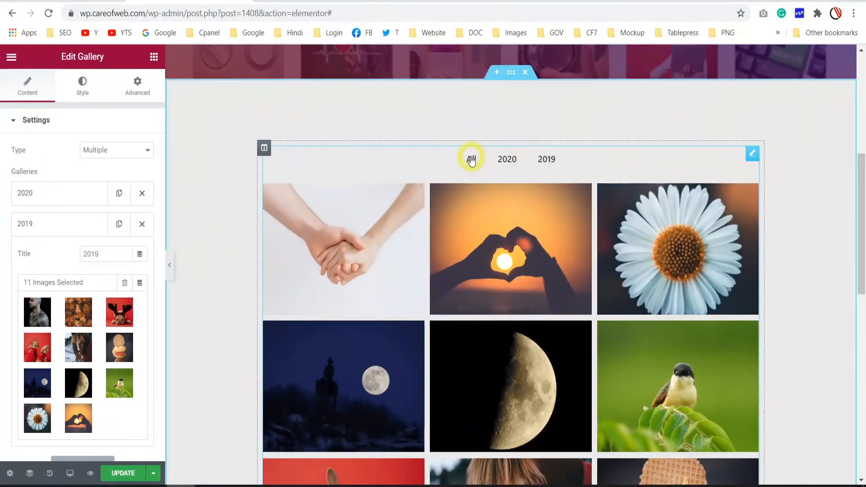
left_click(469, 161)
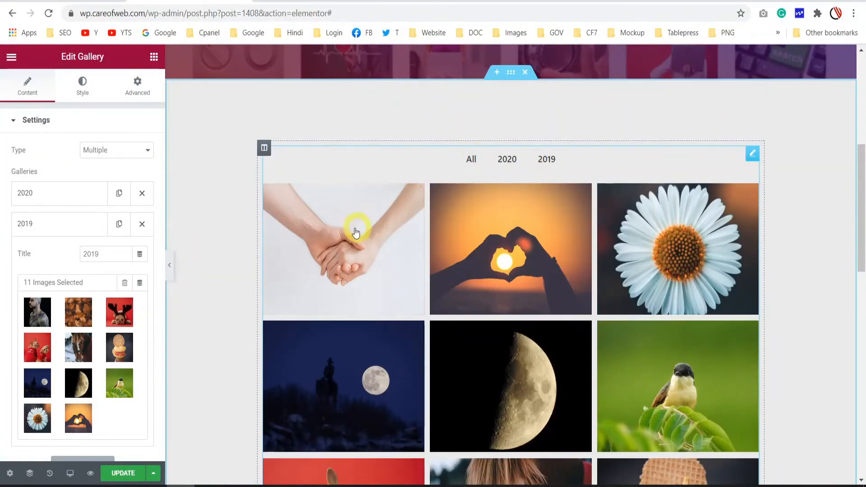
scroll(677, 164, "down", 1)
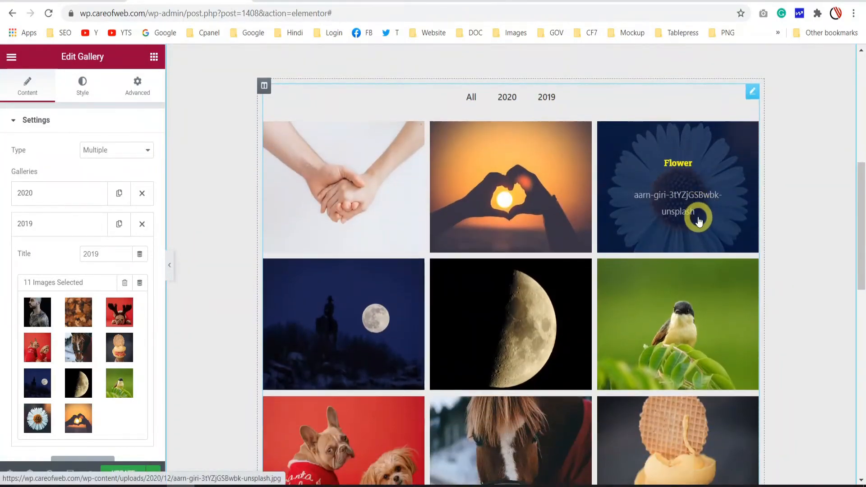
scroll(697, 219, "down", 7)
scroll(698, 222, "down", 4)
scroll(711, 230, "up", 7)
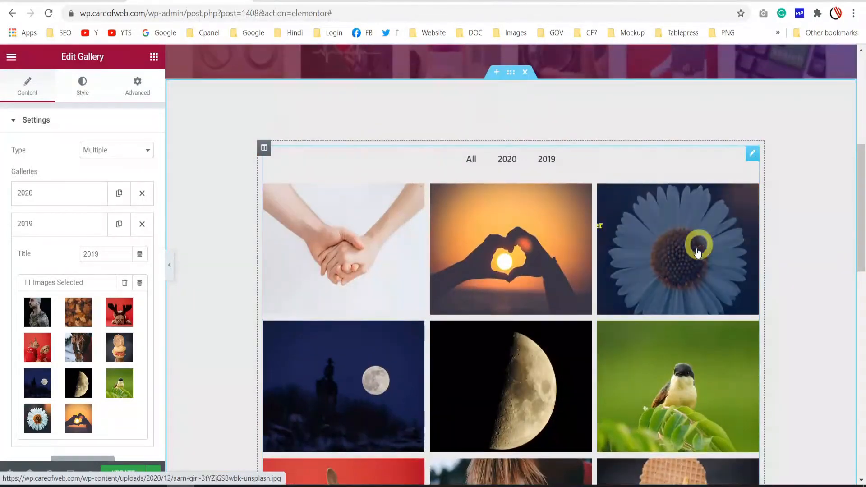
Duplicate the 2019 gallery item to make two more galleries titled 2018 and 2017.
left_click(752, 153)
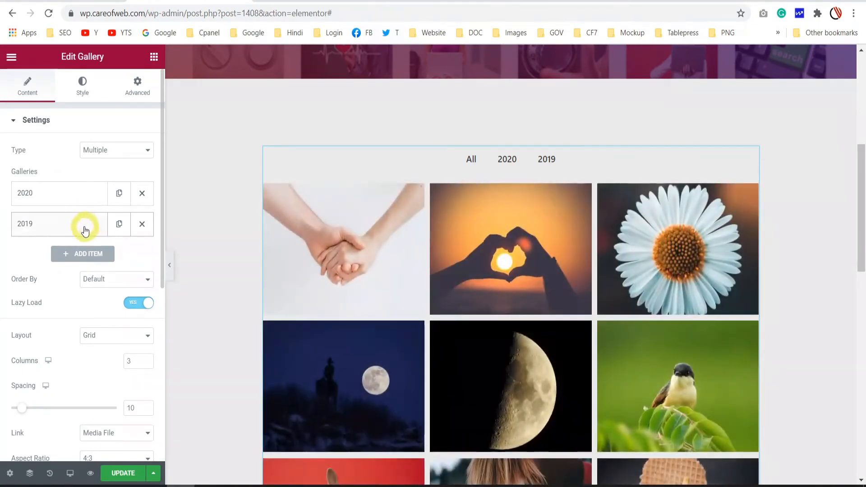
left_click(120, 224)
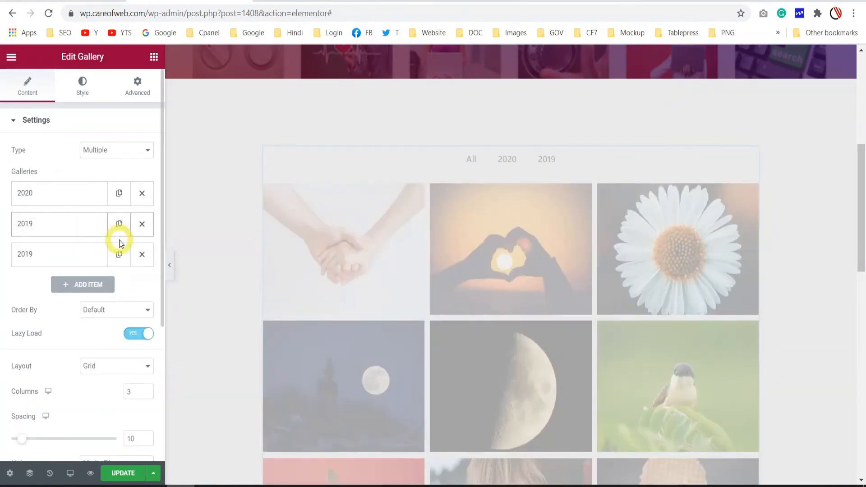
left_click(74, 258)
left_click_drag(97, 284, 76, 289)
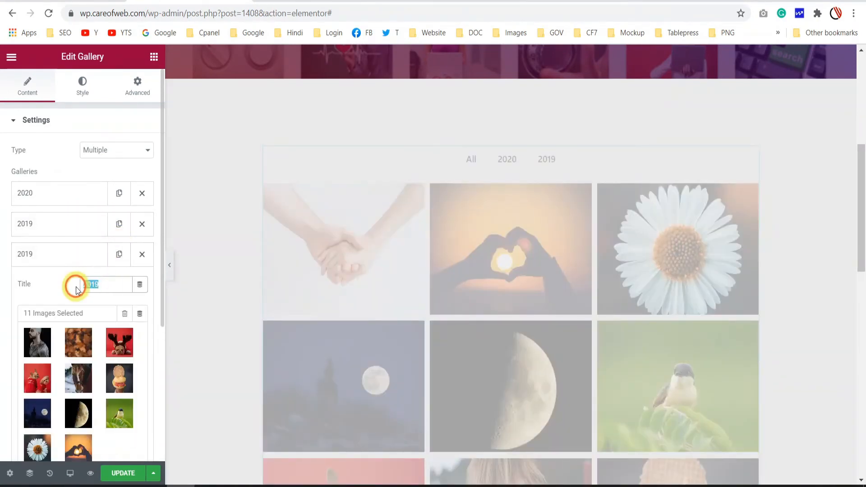
type("20")
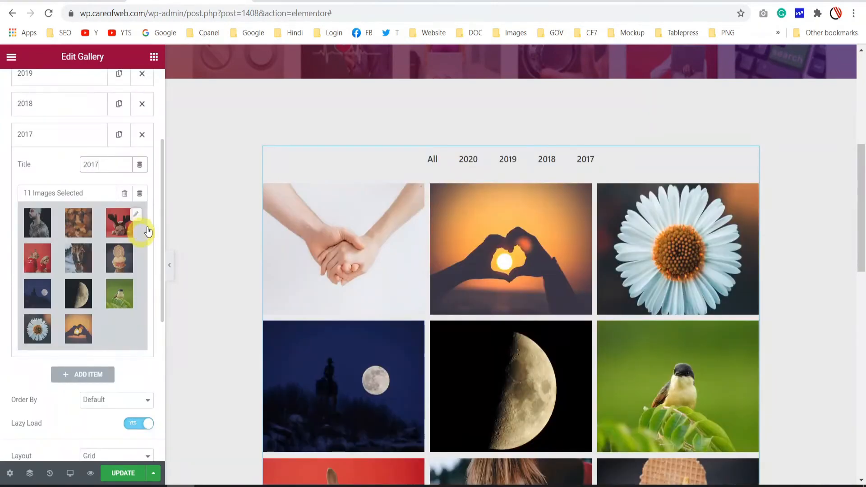
Open the 2017 gallery's image selection and look at the option for adding more images.
left_click(136, 216)
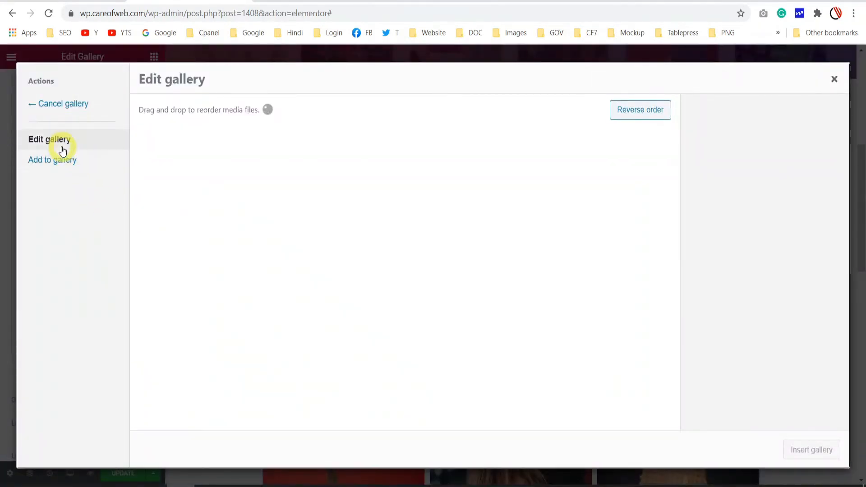
left_click(63, 162)
Try the gallery's filter bar with the "All" filter switched off, check the images, and switch the filter back on.
scroll(483, 329, "down", 3)
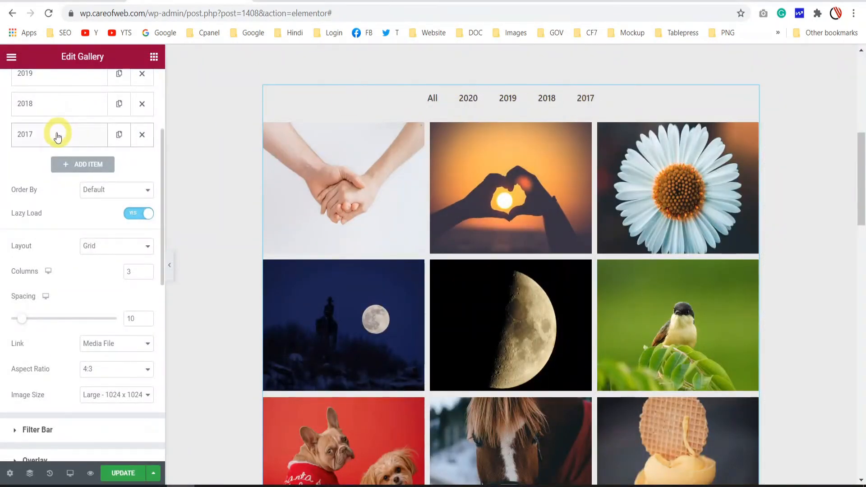
scroll(57, 136, "down", 2)
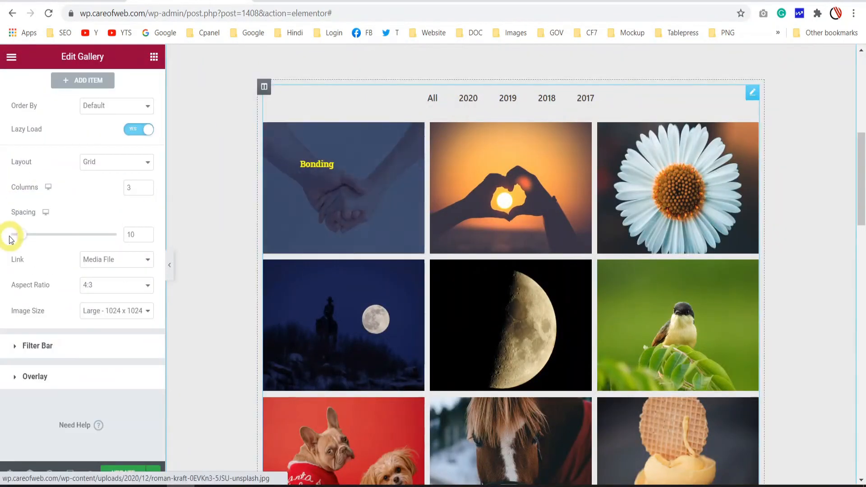
left_click(21, 348)
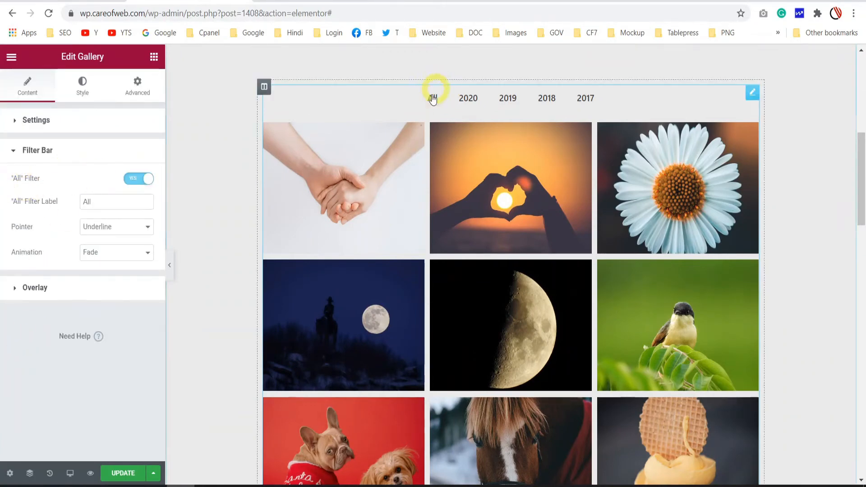
left_click(133, 181)
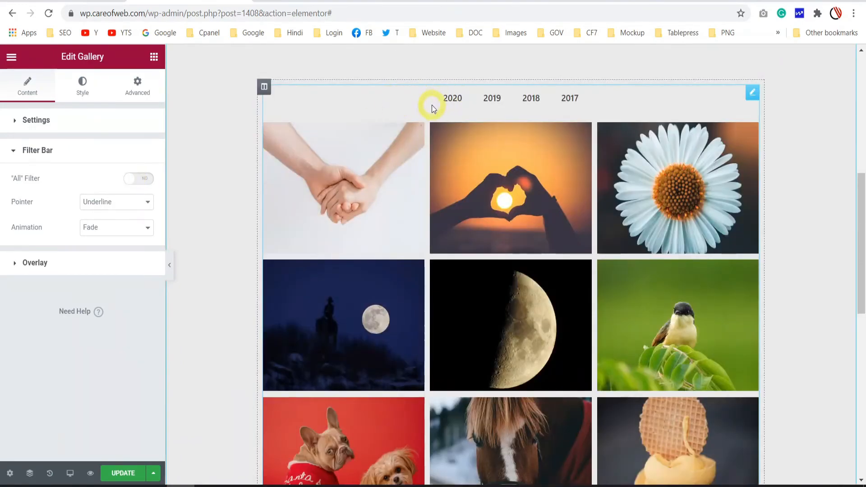
scroll(532, 230, "down", 10)
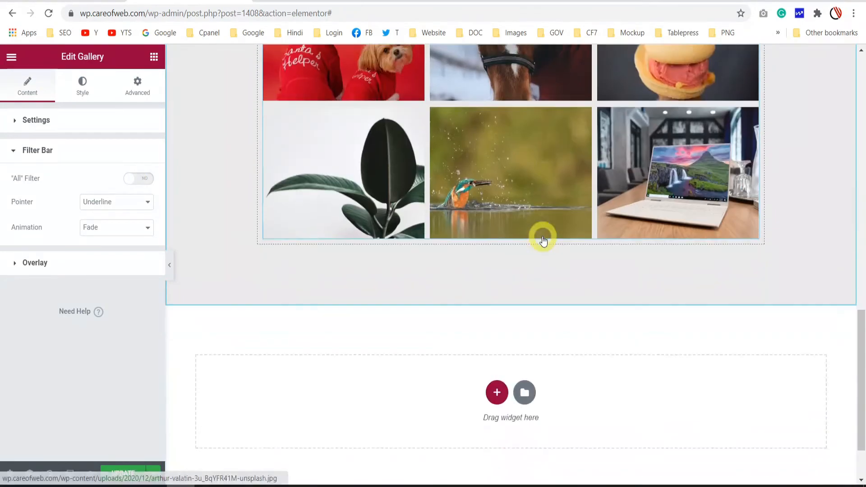
scroll(543, 239, "up", 7)
scroll(543, 239, "up", 3)
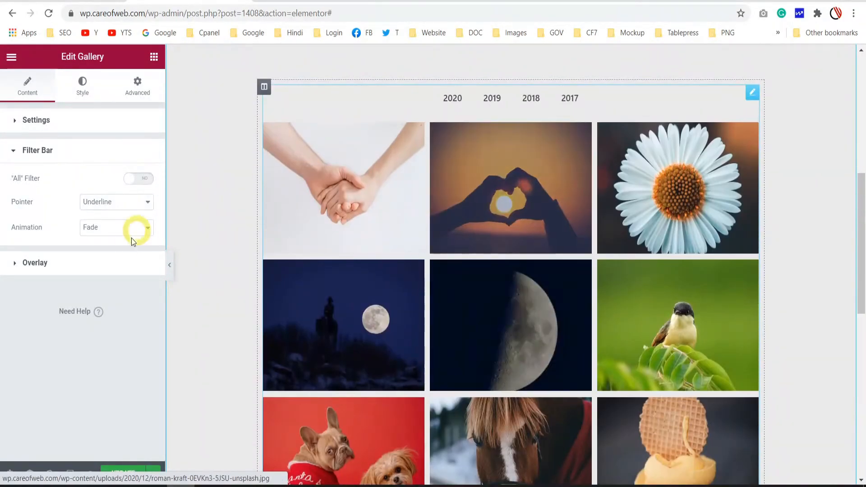
left_click(143, 178)
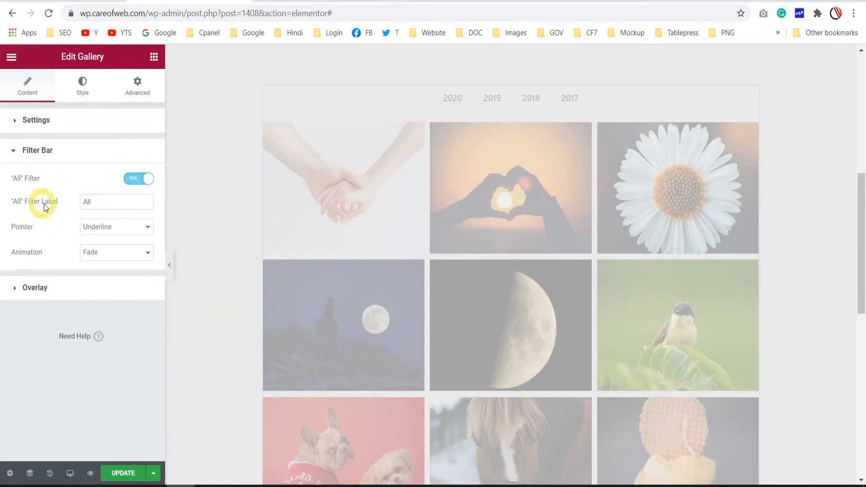
Set the "All" filter label to "All Years" and keep Underline as the filter bar's pointer.
left_click(123, 202)
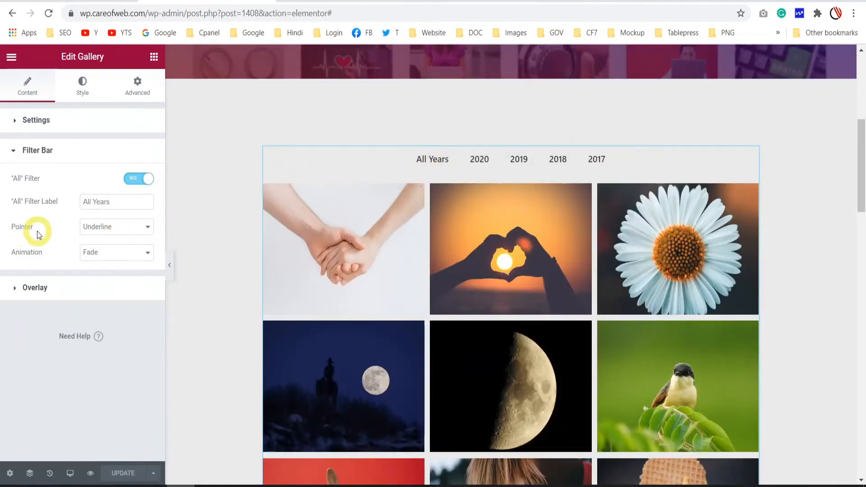
left_click(126, 228)
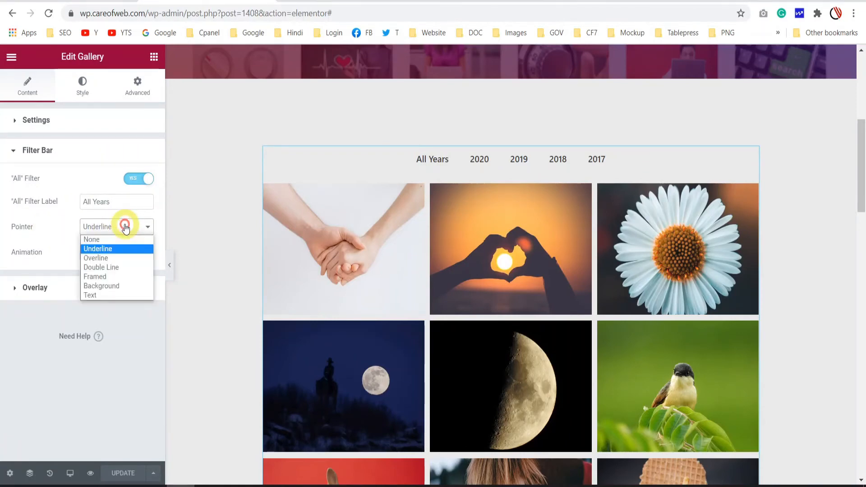
left_click(118, 252)
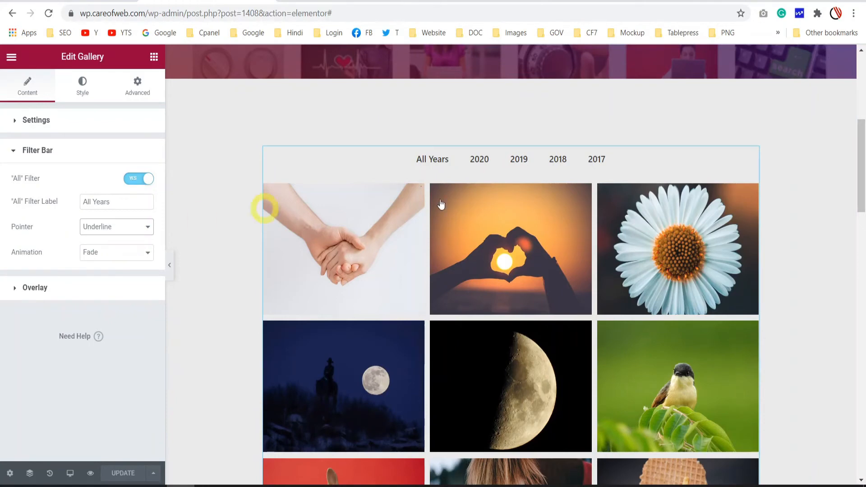
Set the filter bar's text color to black for the normal state in the gallery's style settings.
left_click(82, 85)
scroll(49, 312, "down", 2)
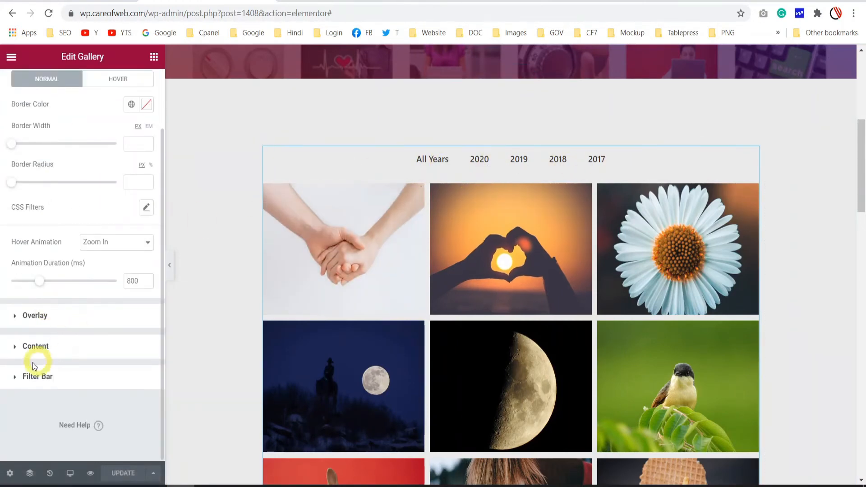
left_click(31, 380)
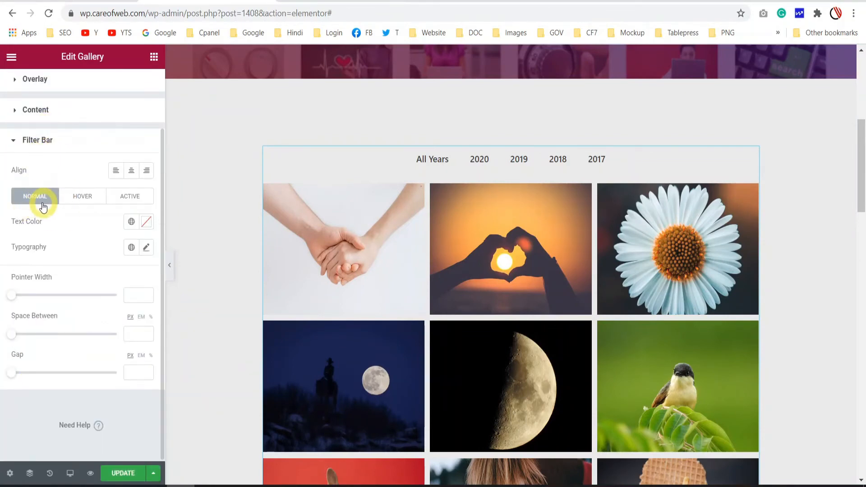
left_click(146, 222)
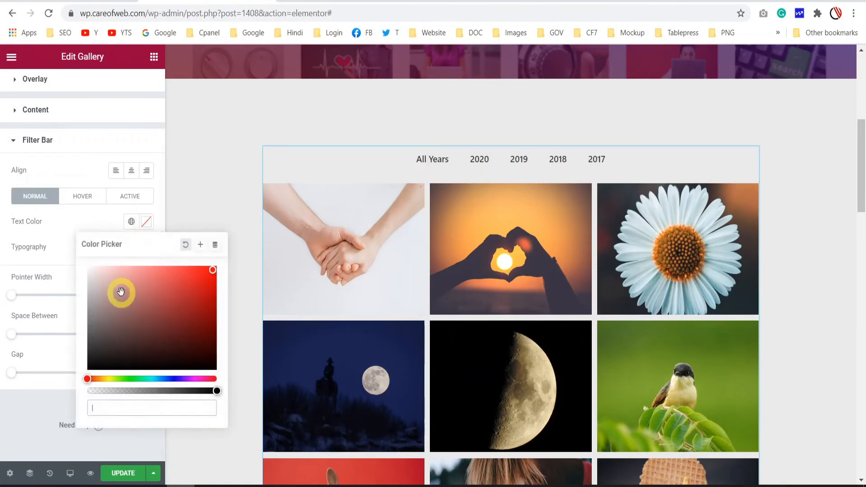
left_click(88, 368)
Set the filter bar's pointer color to red #F40303 for the hover state.
left_click(80, 196)
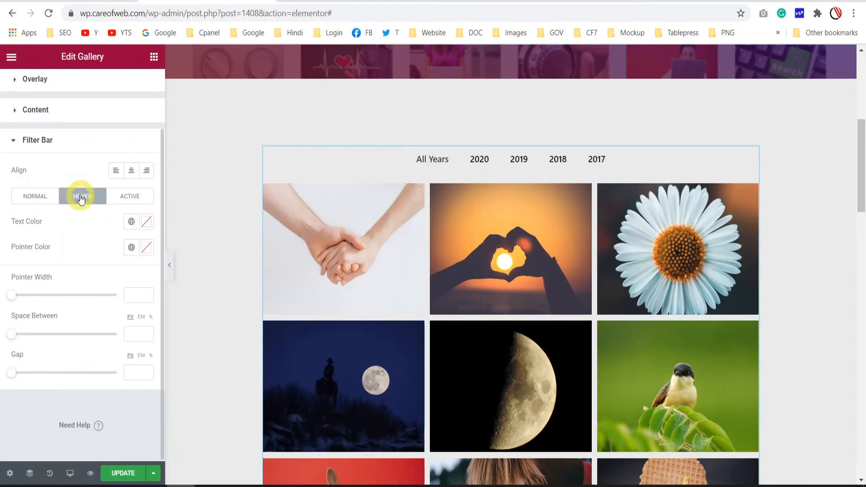
left_click(144, 247)
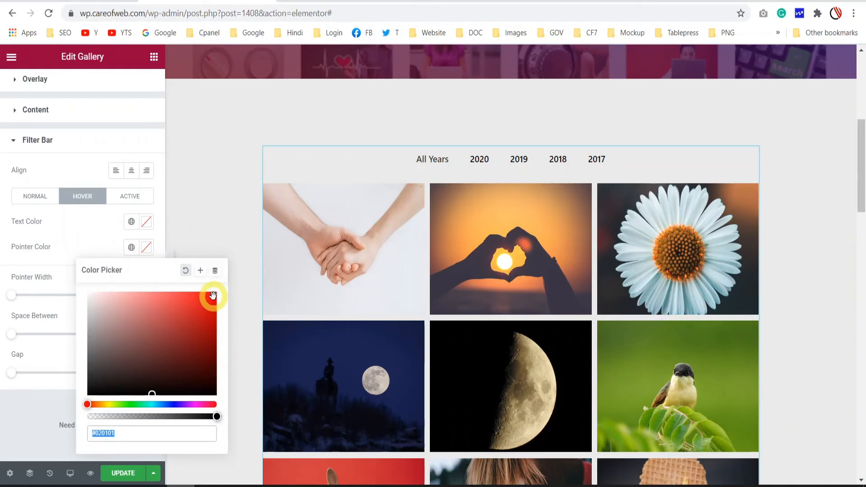
left_click(215, 295)
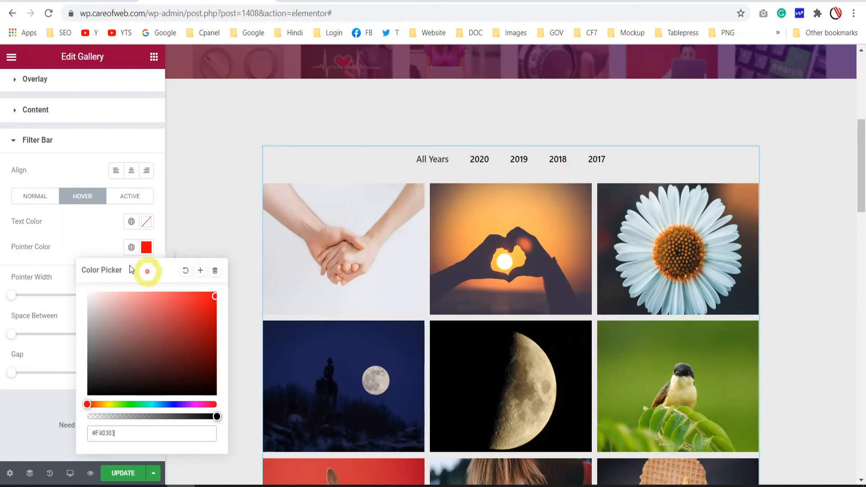
left_click(87, 238)
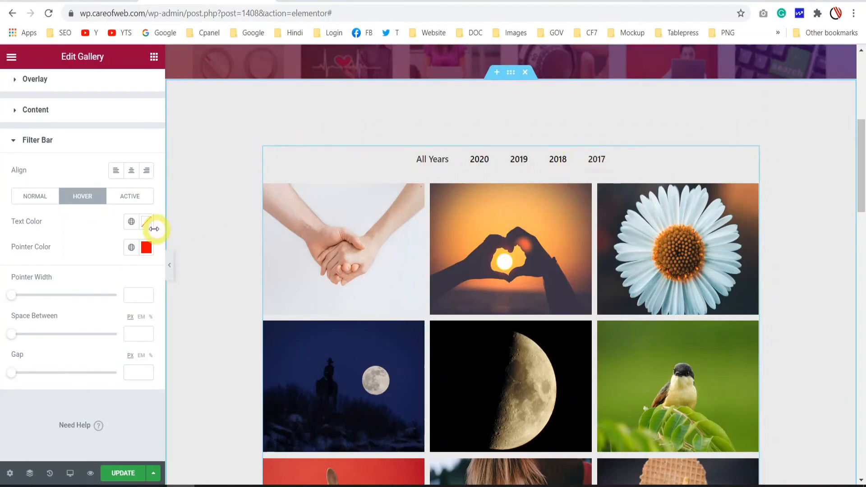
Set the filter bar's pointer color to red for the active state.
left_click(134, 198)
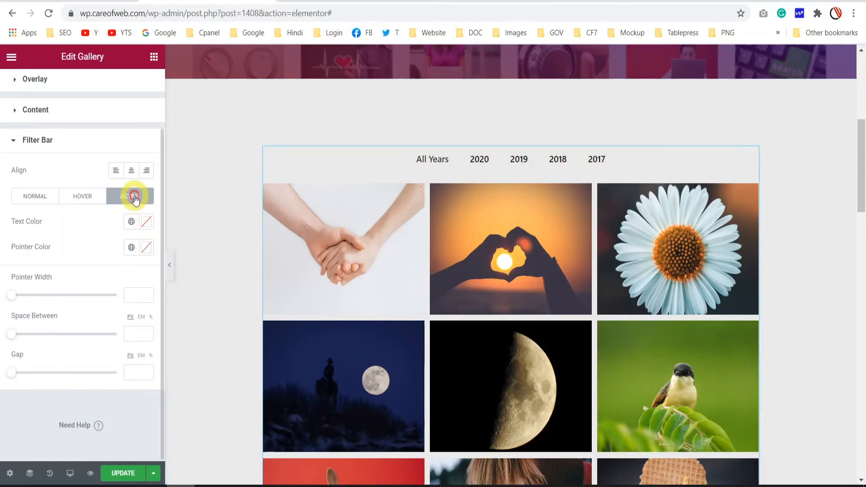
left_click(146, 247)
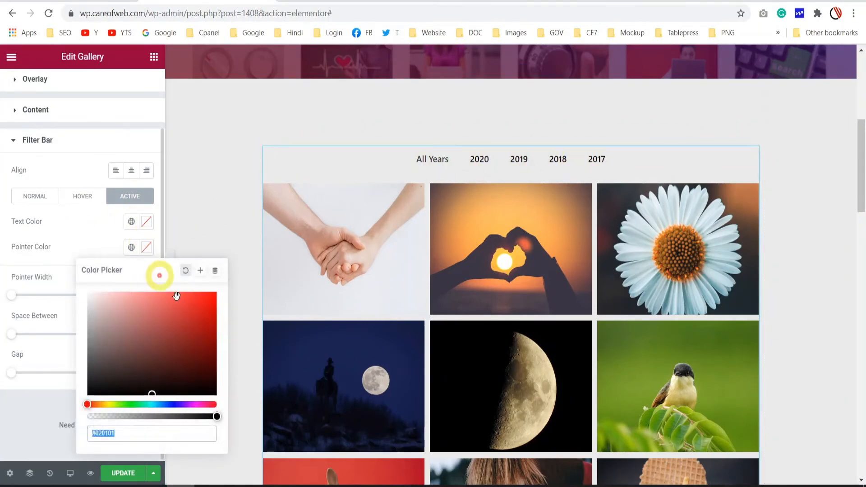
left_click(213, 296)
left_click(86, 240)
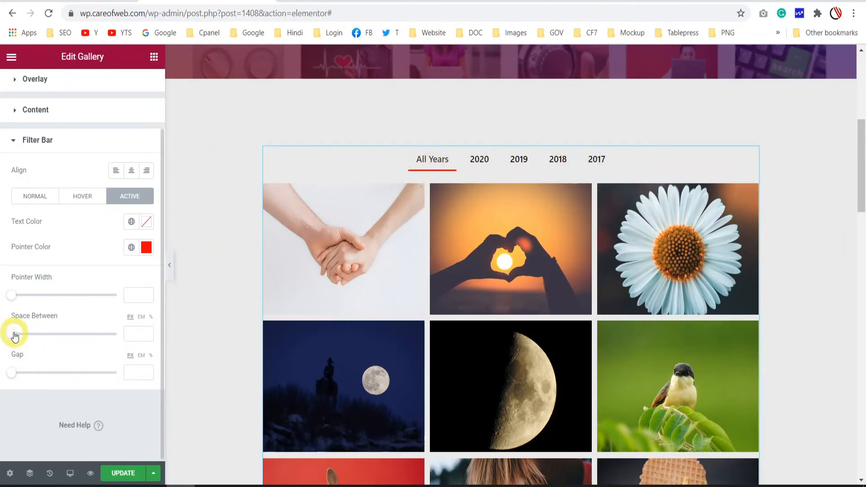
Set the filter bar's space between items to 52 px and its gap to 39 px.
left_click_drag(18, 336, 67, 333)
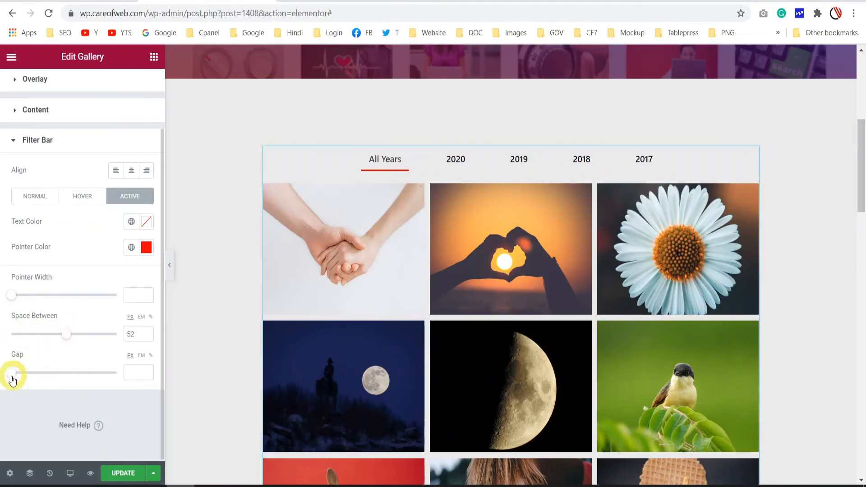
left_click_drag(12, 374, 53, 376)
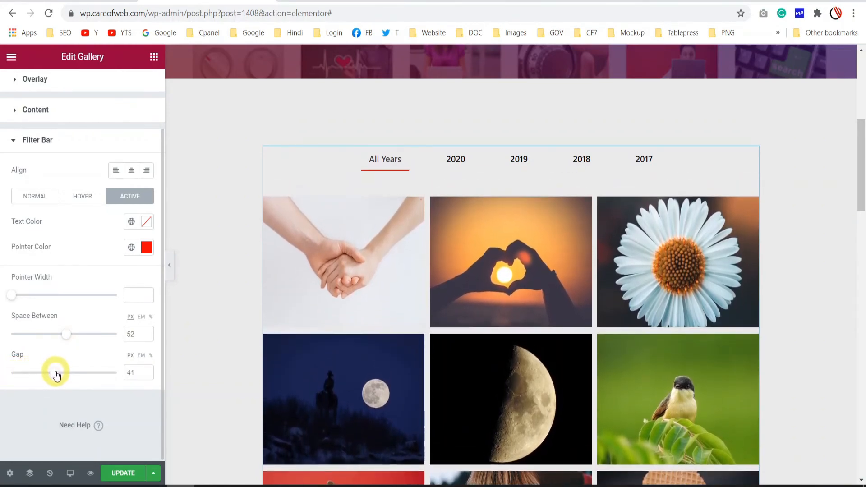
left_click(135, 298)
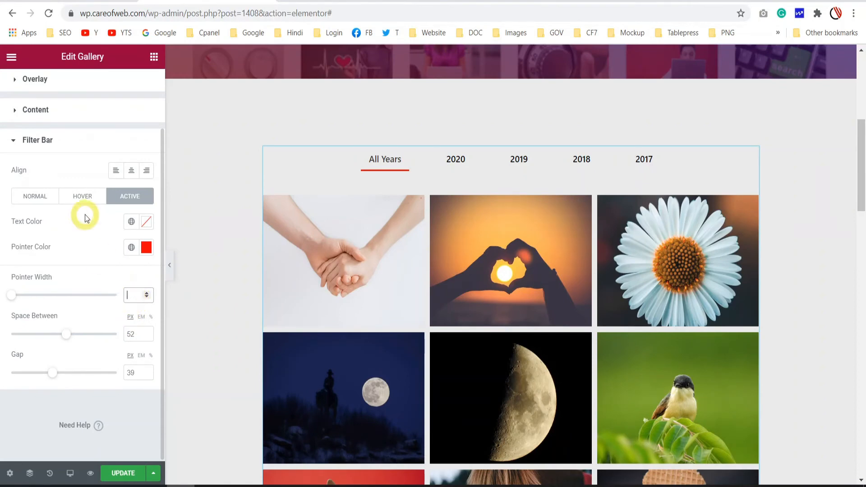
Try left alignment for the filter bar and settle on right alignment.
left_click(117, 171)
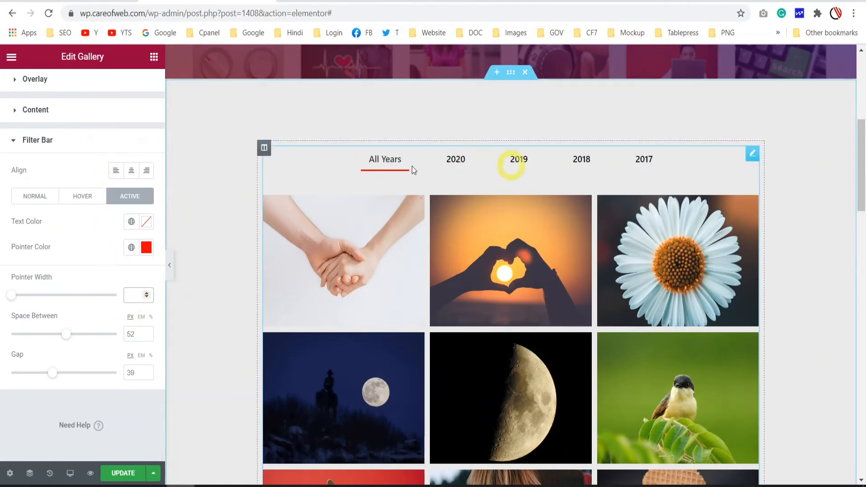
left_click(116, 171)
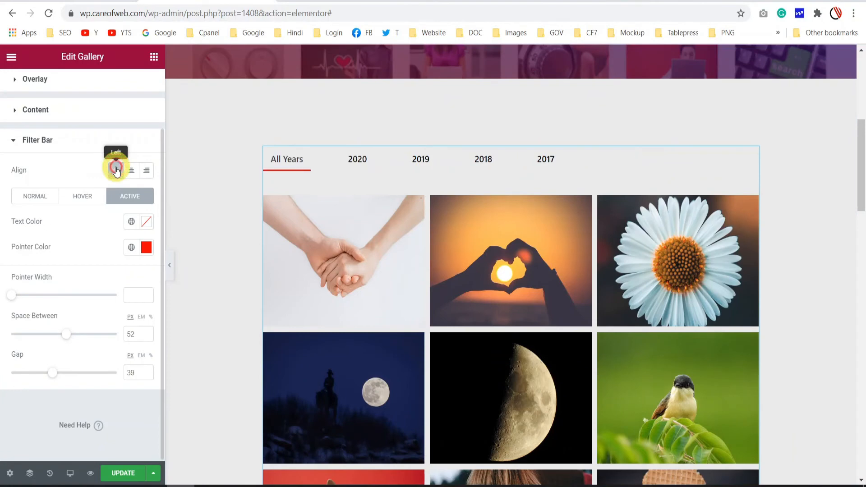
left_click(147, 170)
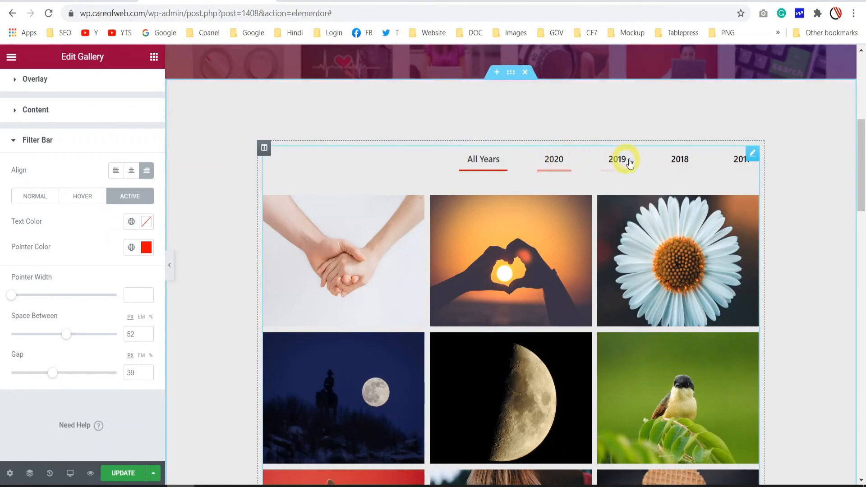
Change the filter bar's pointer to Overline and preview the gallery with the editing panel hidden.
scroll(64, 280, "up", 2)
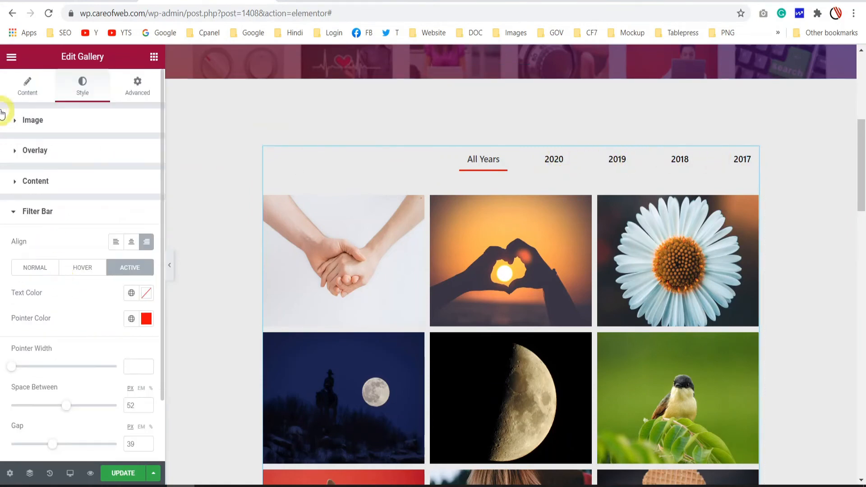
left_click(522, 188)
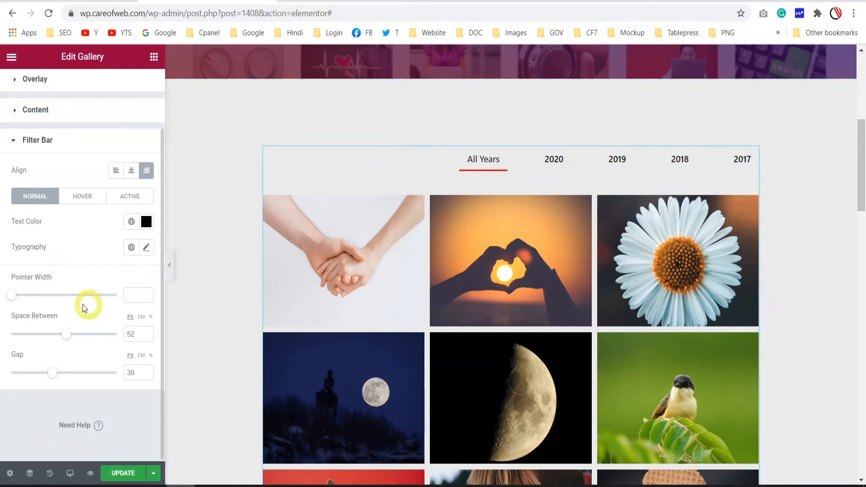
scroll(73, 305, "up", 2)
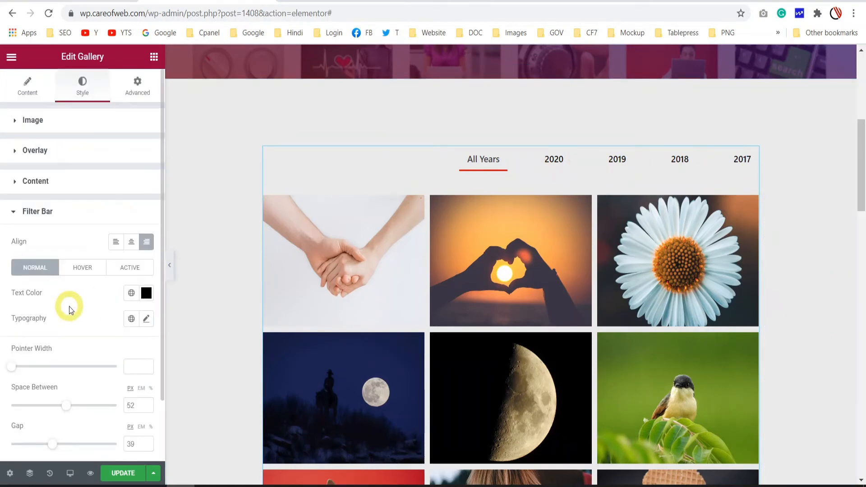
left_click(27, 86)
scroll(51, 169, "down", 5)
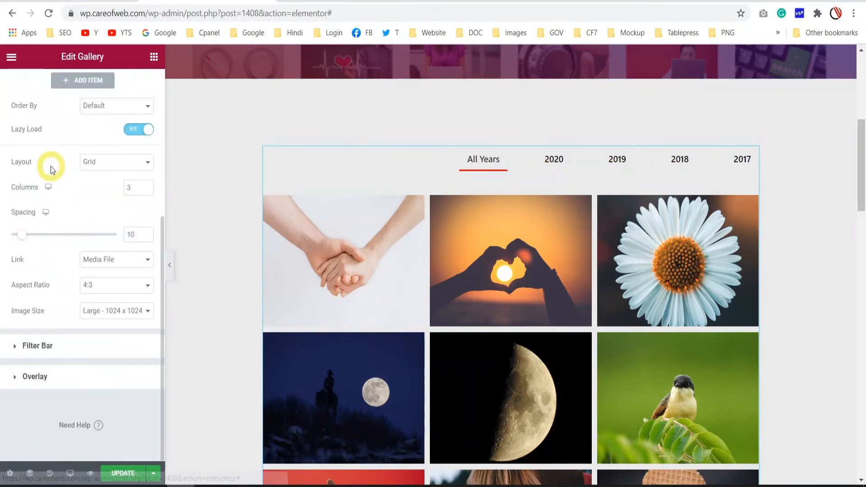
left_click(25, 344)
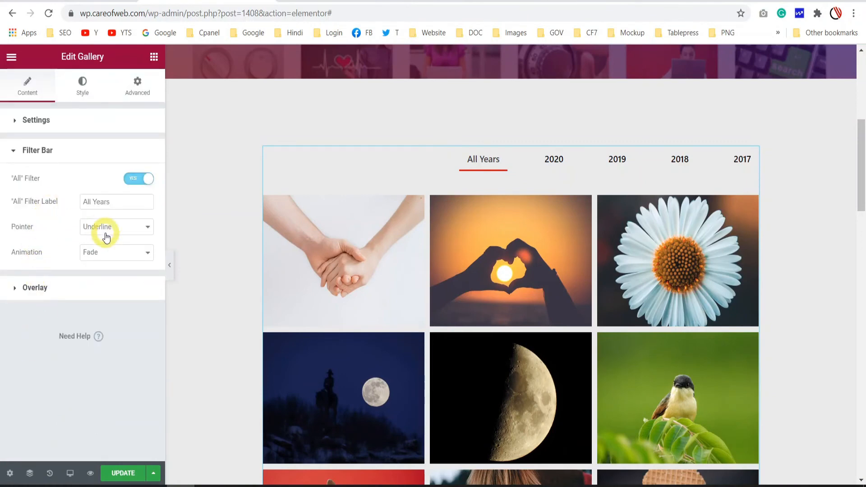
left_click(129, 231)
left_click(112, 257)
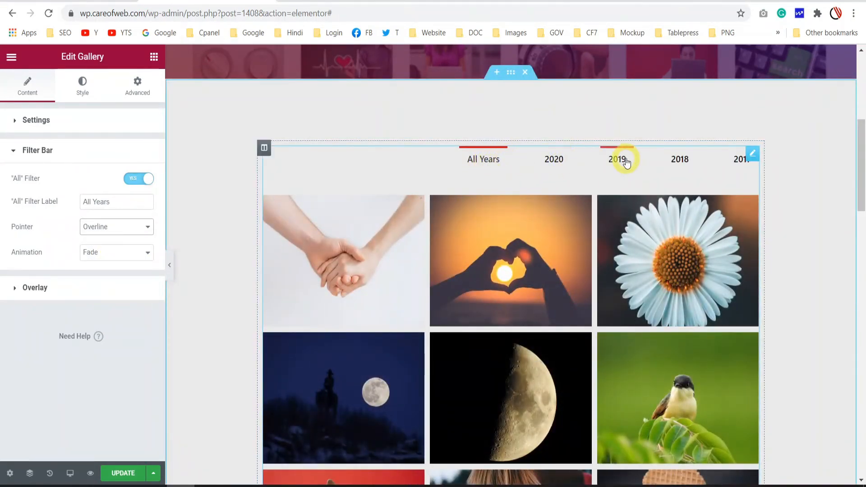
left_click(169, 265)
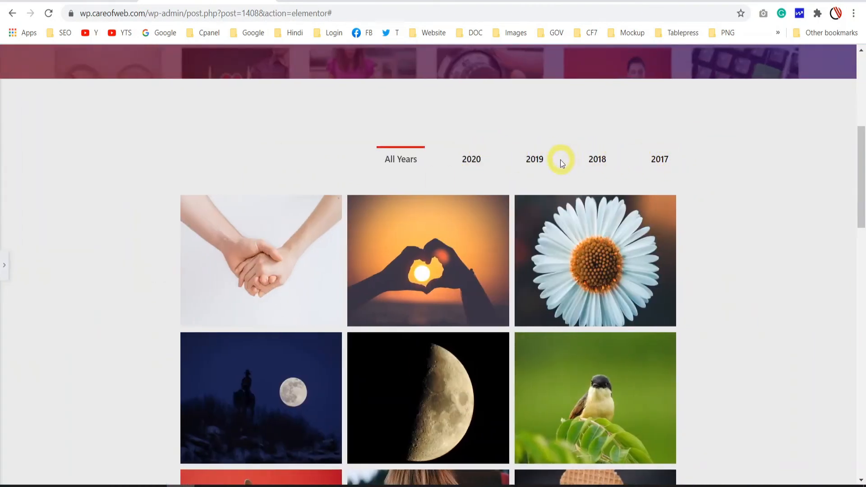
left_click(4, 265)
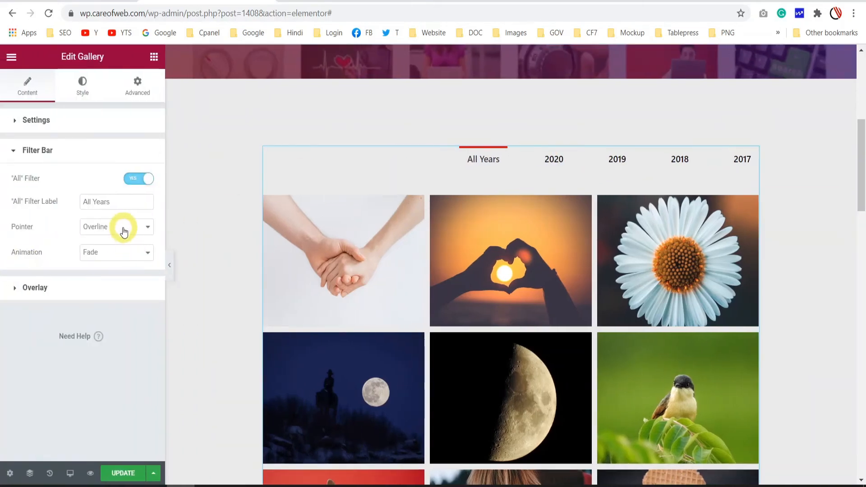
Try the Double Line, Framed, Background and Text pointer styles on the gallery's filter bar.
left_click(121, 227)
left_click(120, 266)
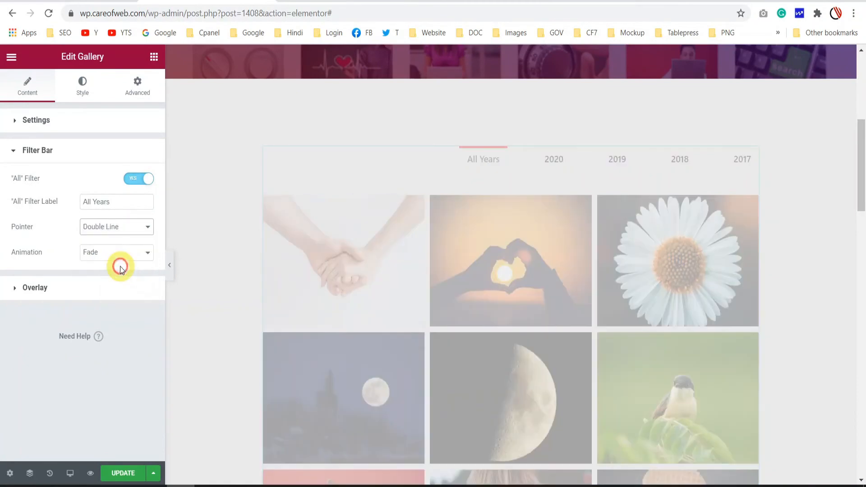
left_click(170, 265)
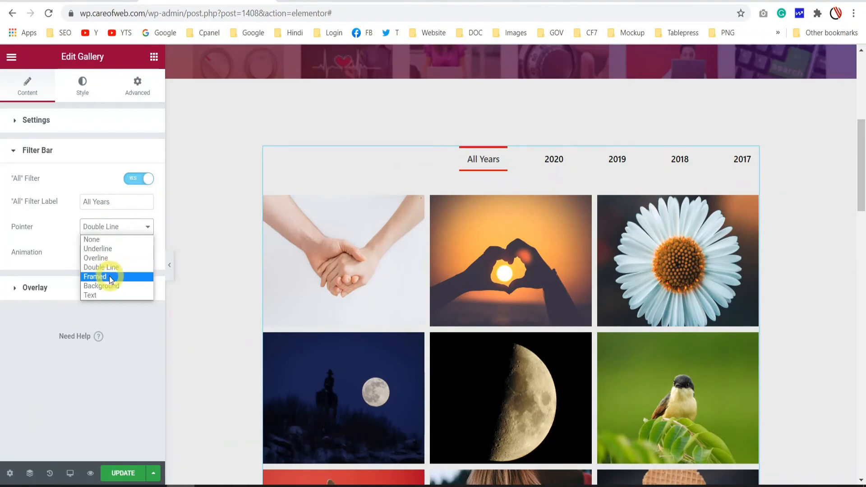
left_click(109, 276)
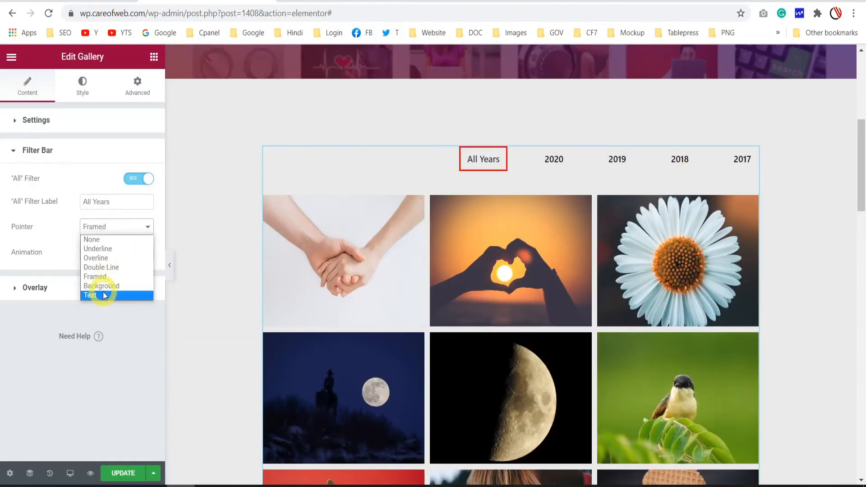
left_click(106, 286)
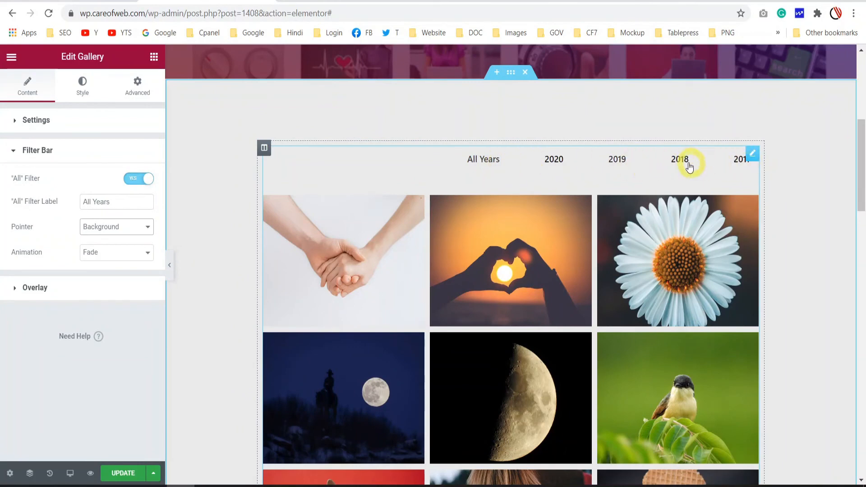
left_click(145, 227)
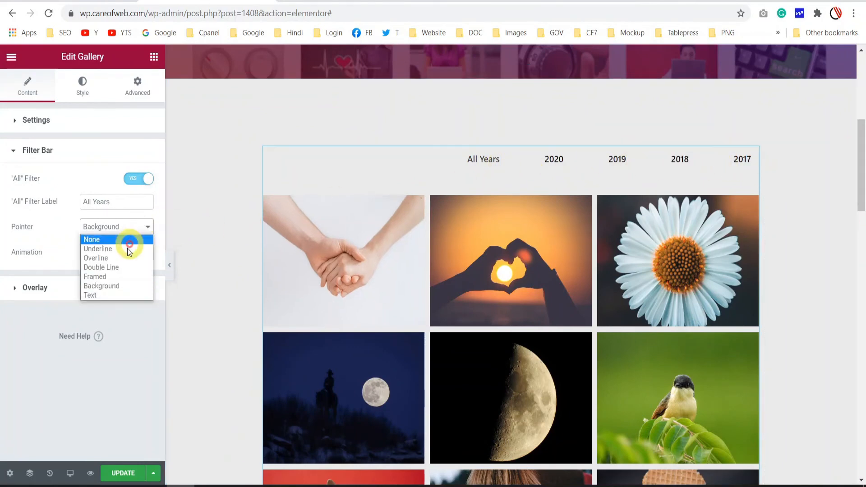
left_click(103, 293)
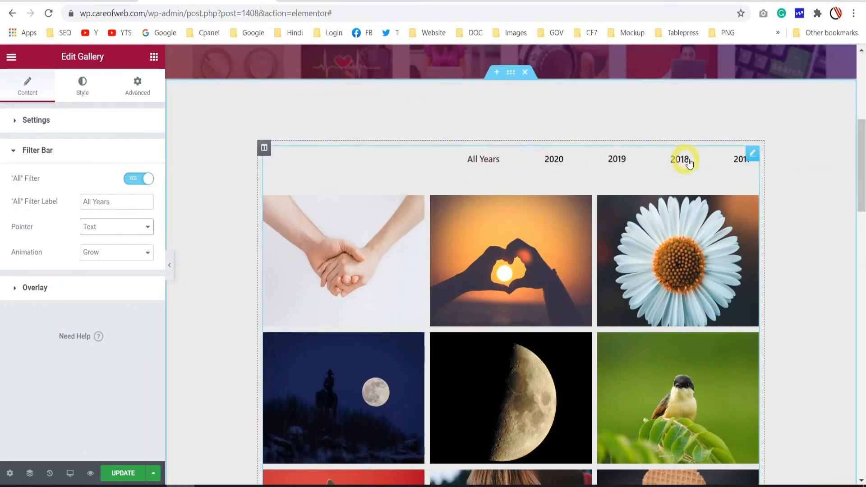
Set the filter bar's hover text color to red, #F40808.
left_click(85, 88)
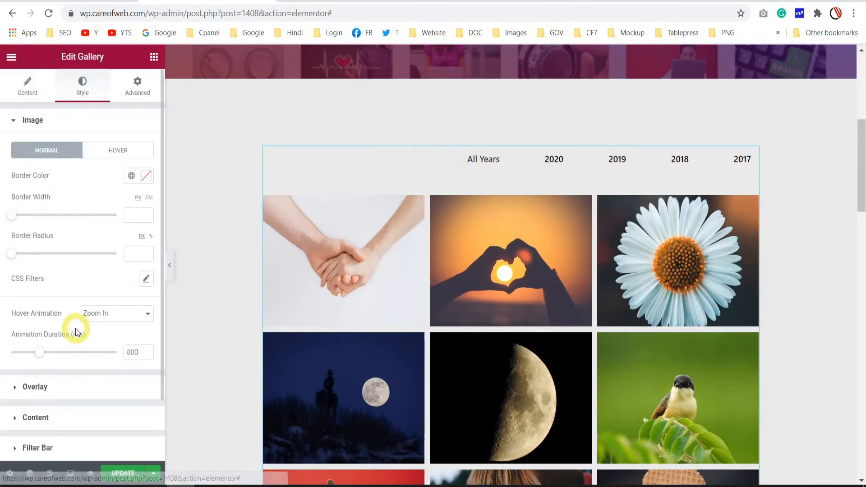
scroll(67, 338, "down", 2)
left_click(38, 377)
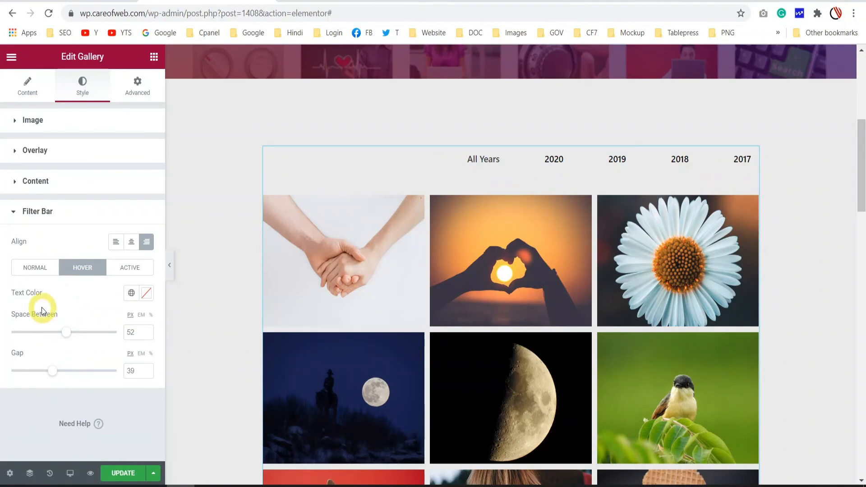
left_click(145, 294)
left_click(213, 124)
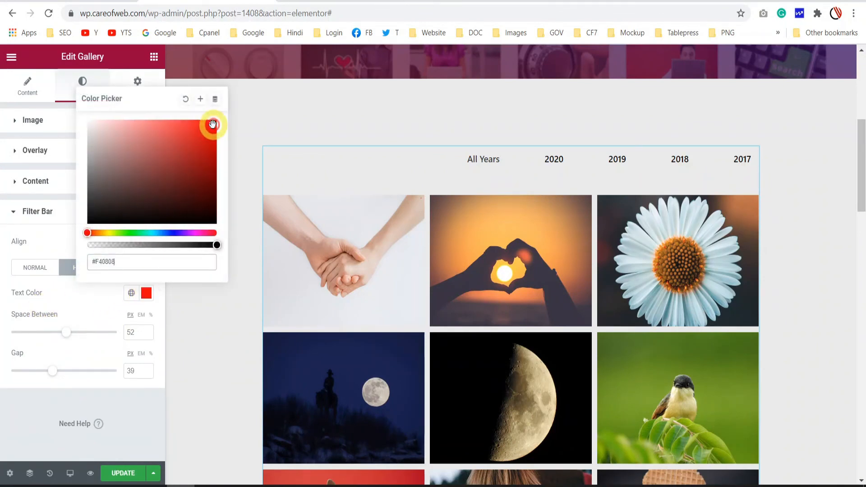
left_click(54, 241)
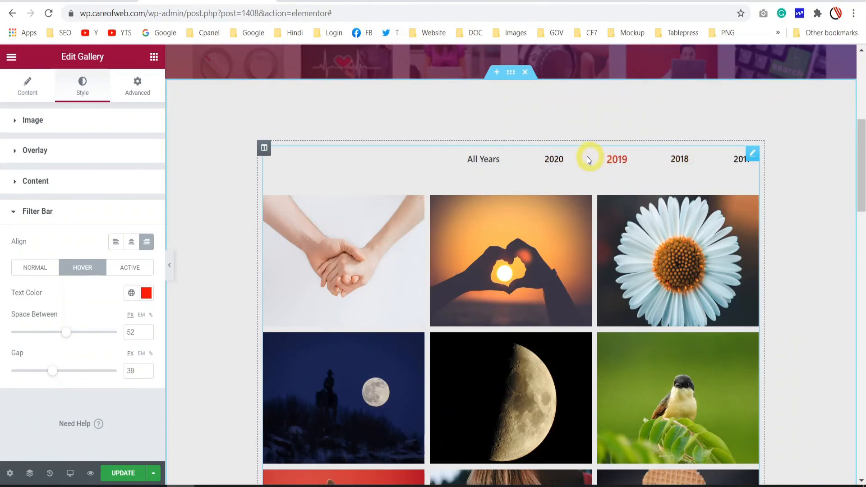
Set the filter bar's active text color to red and its pointer style to Underline.
left_click(129, 268)
left_click(147, 293)
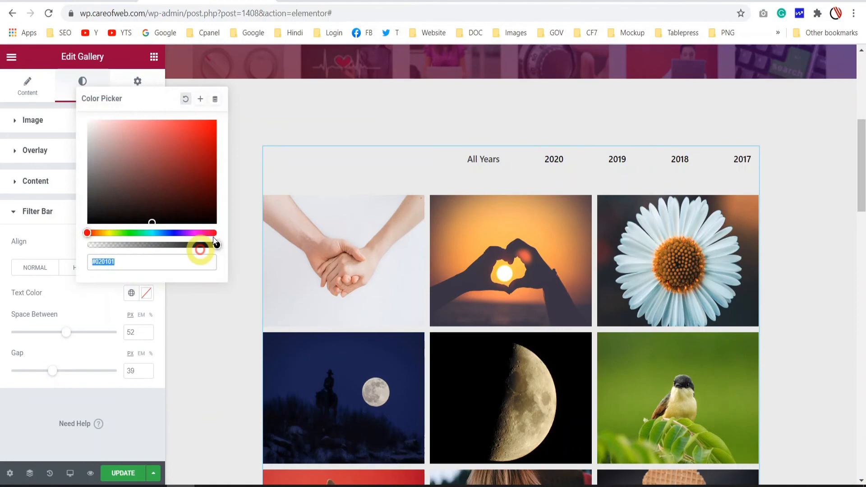
left_click(214, 122)
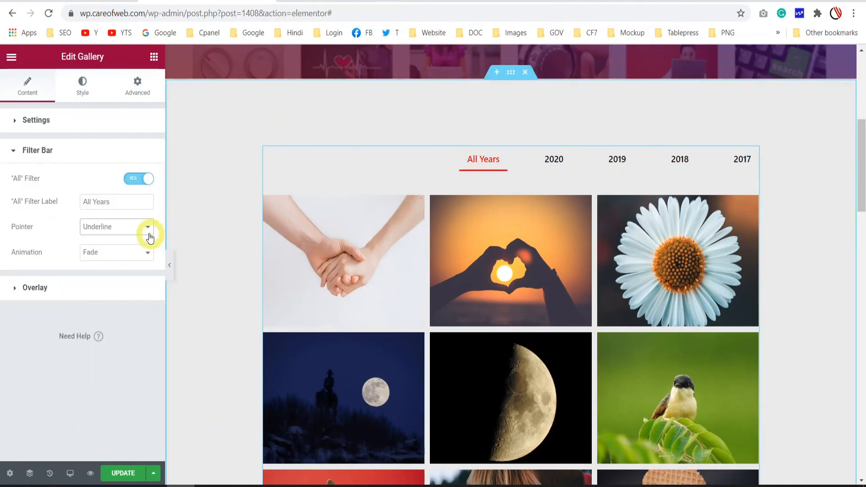
Set the filter bar's pointer animation to Drop In and reopen the animation options.
left_click(125, 253)
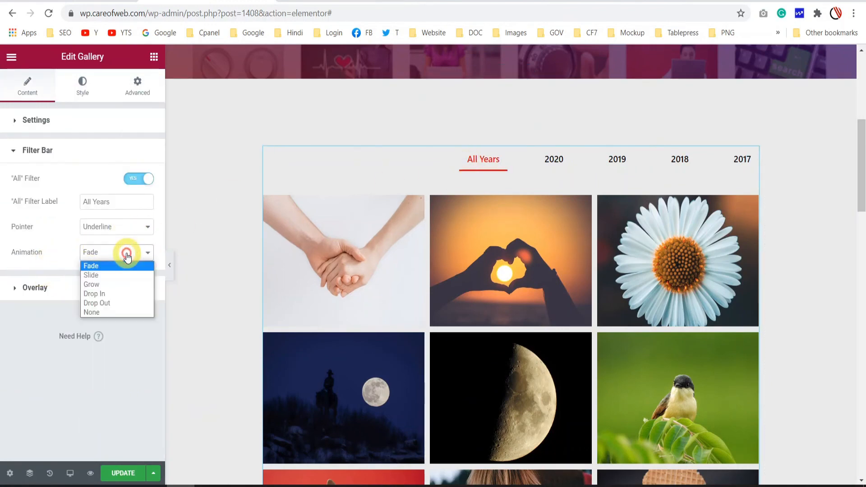
left_click(109, 295)
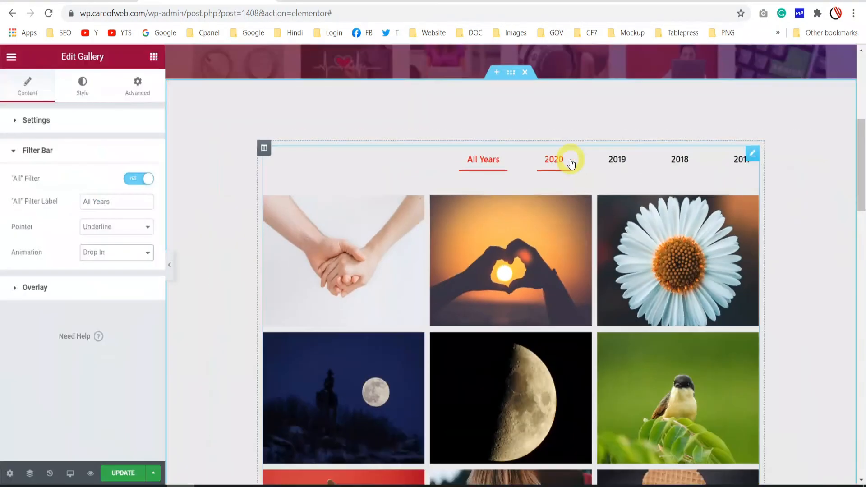
left_click(103, 253)
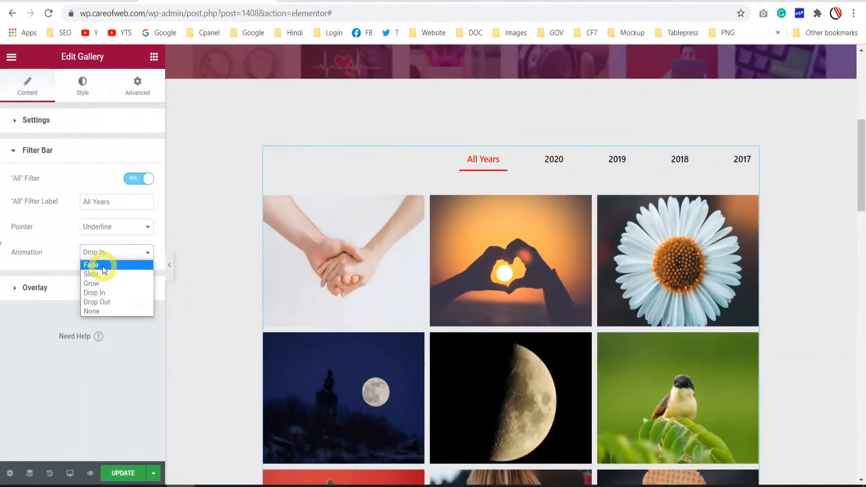